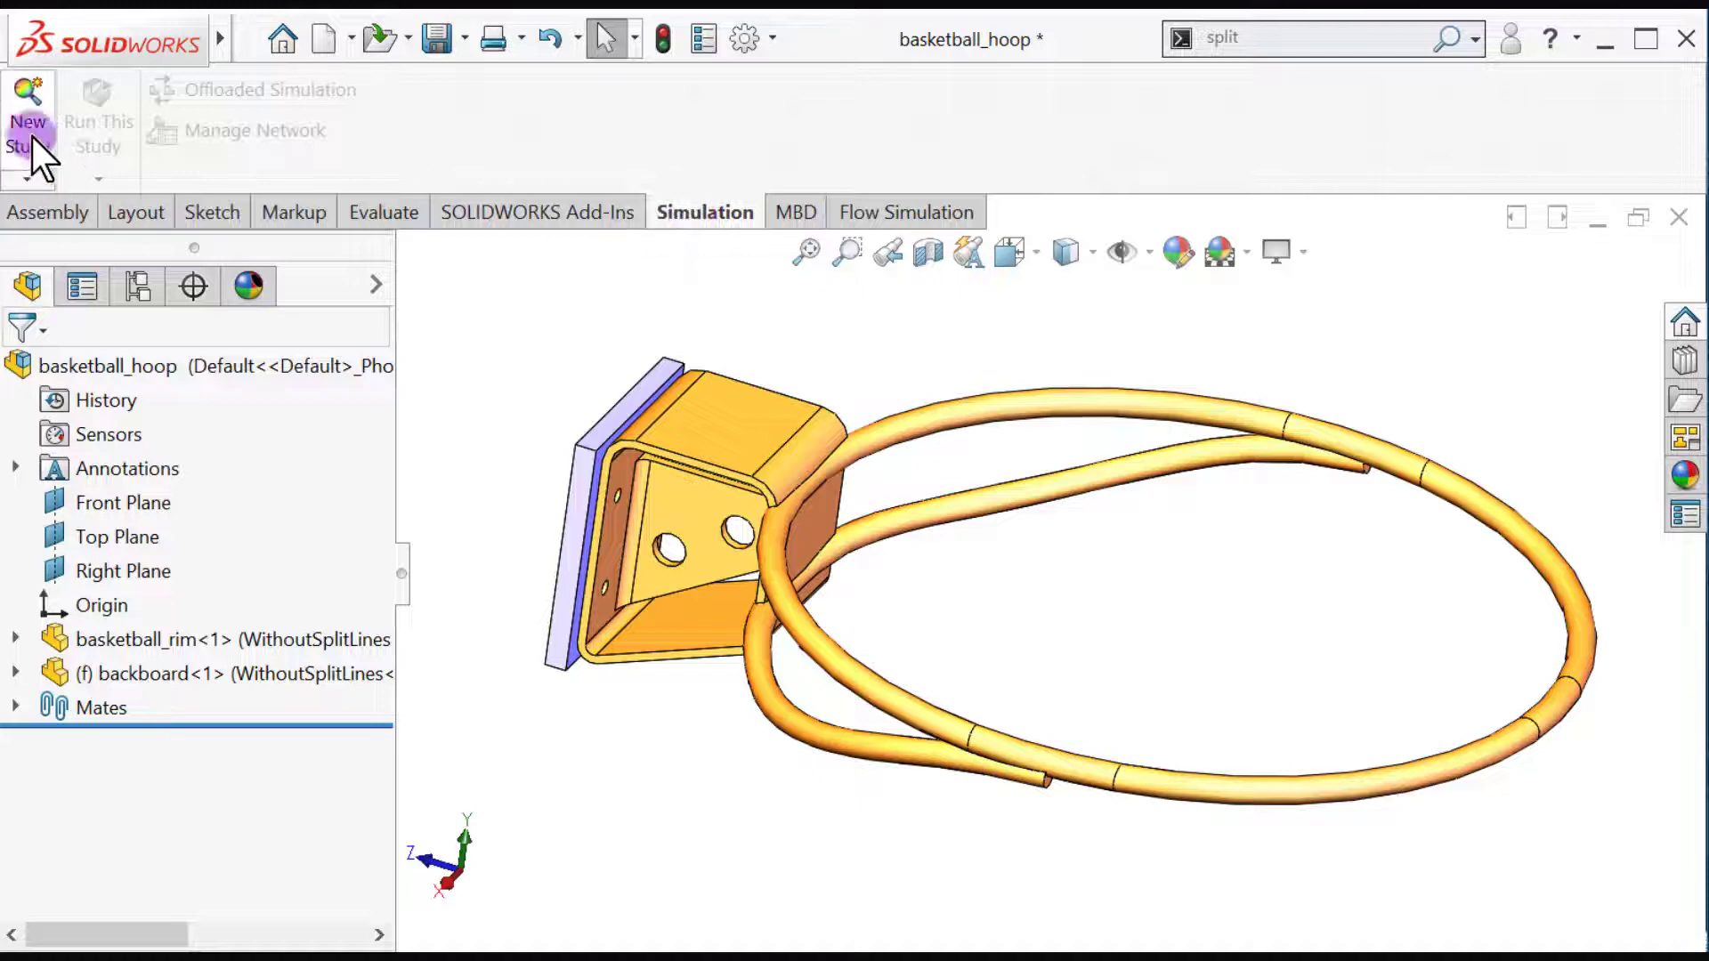
Step: Create a new static simulation study named "Bolt analysis"
{"action": "left_click", "coordinate": [26, 125]}
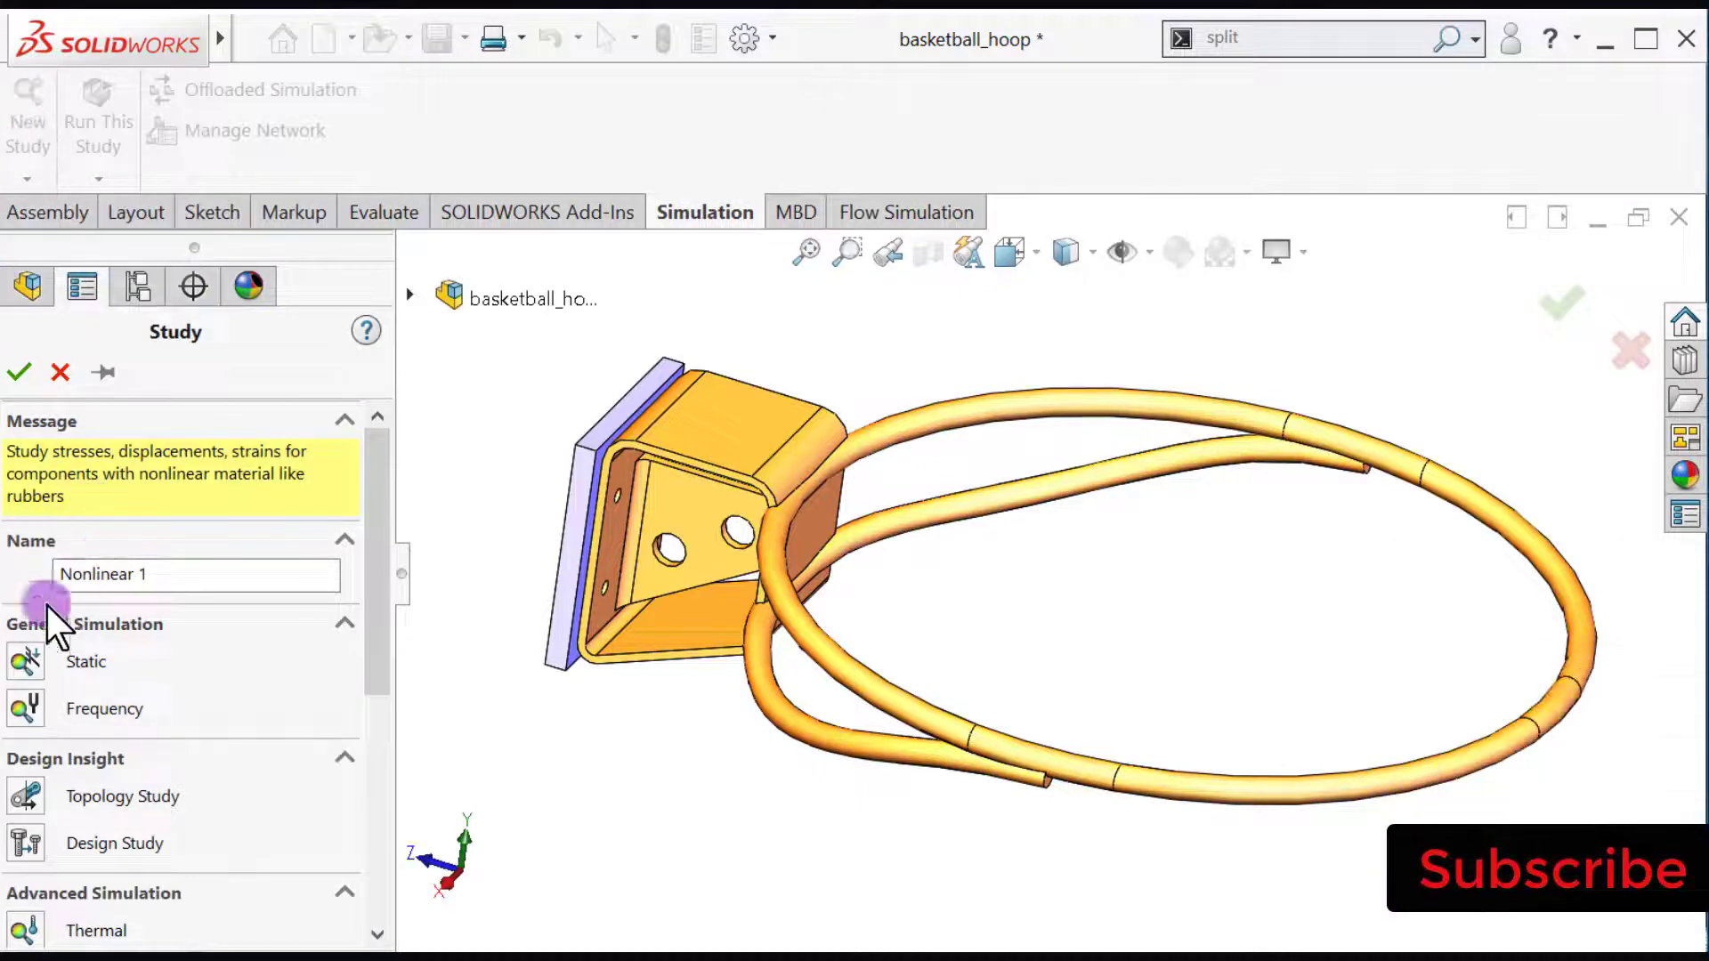
{"action": "left_click", "coordinate": [25, 661]}
{"action": "left_click_drag", "start_coordinate": [141, 561], "coordinate": [5, 561]}
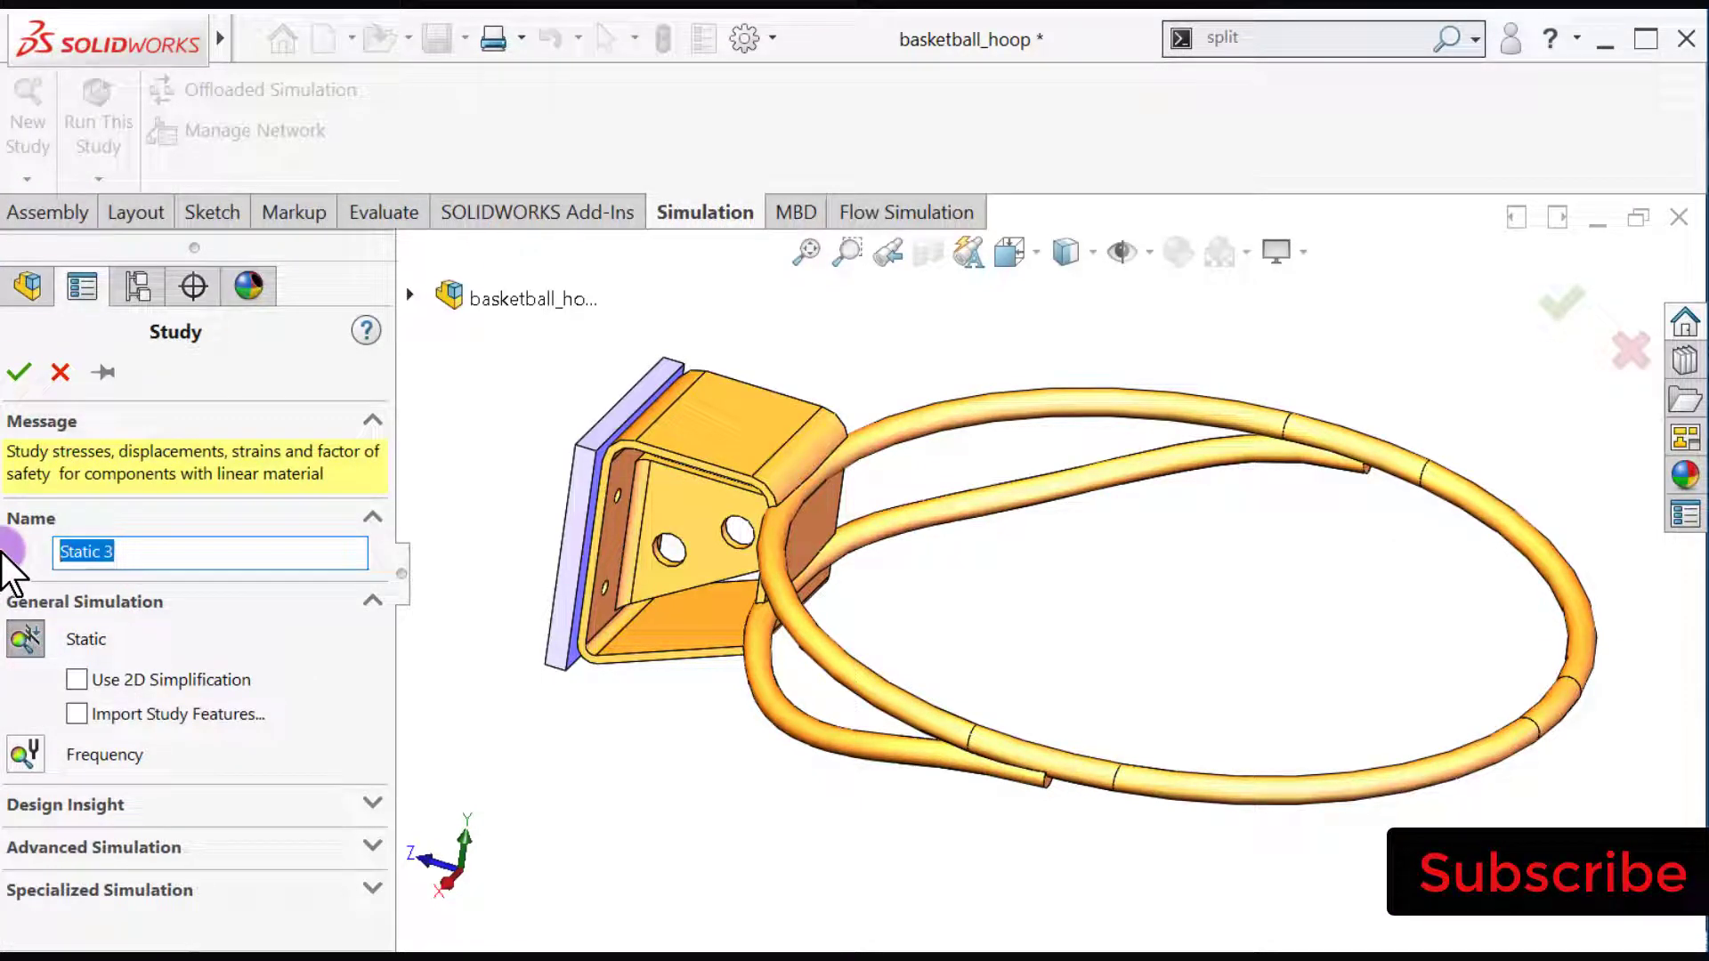
{"action": "type", "text": "Bolt analysis"}
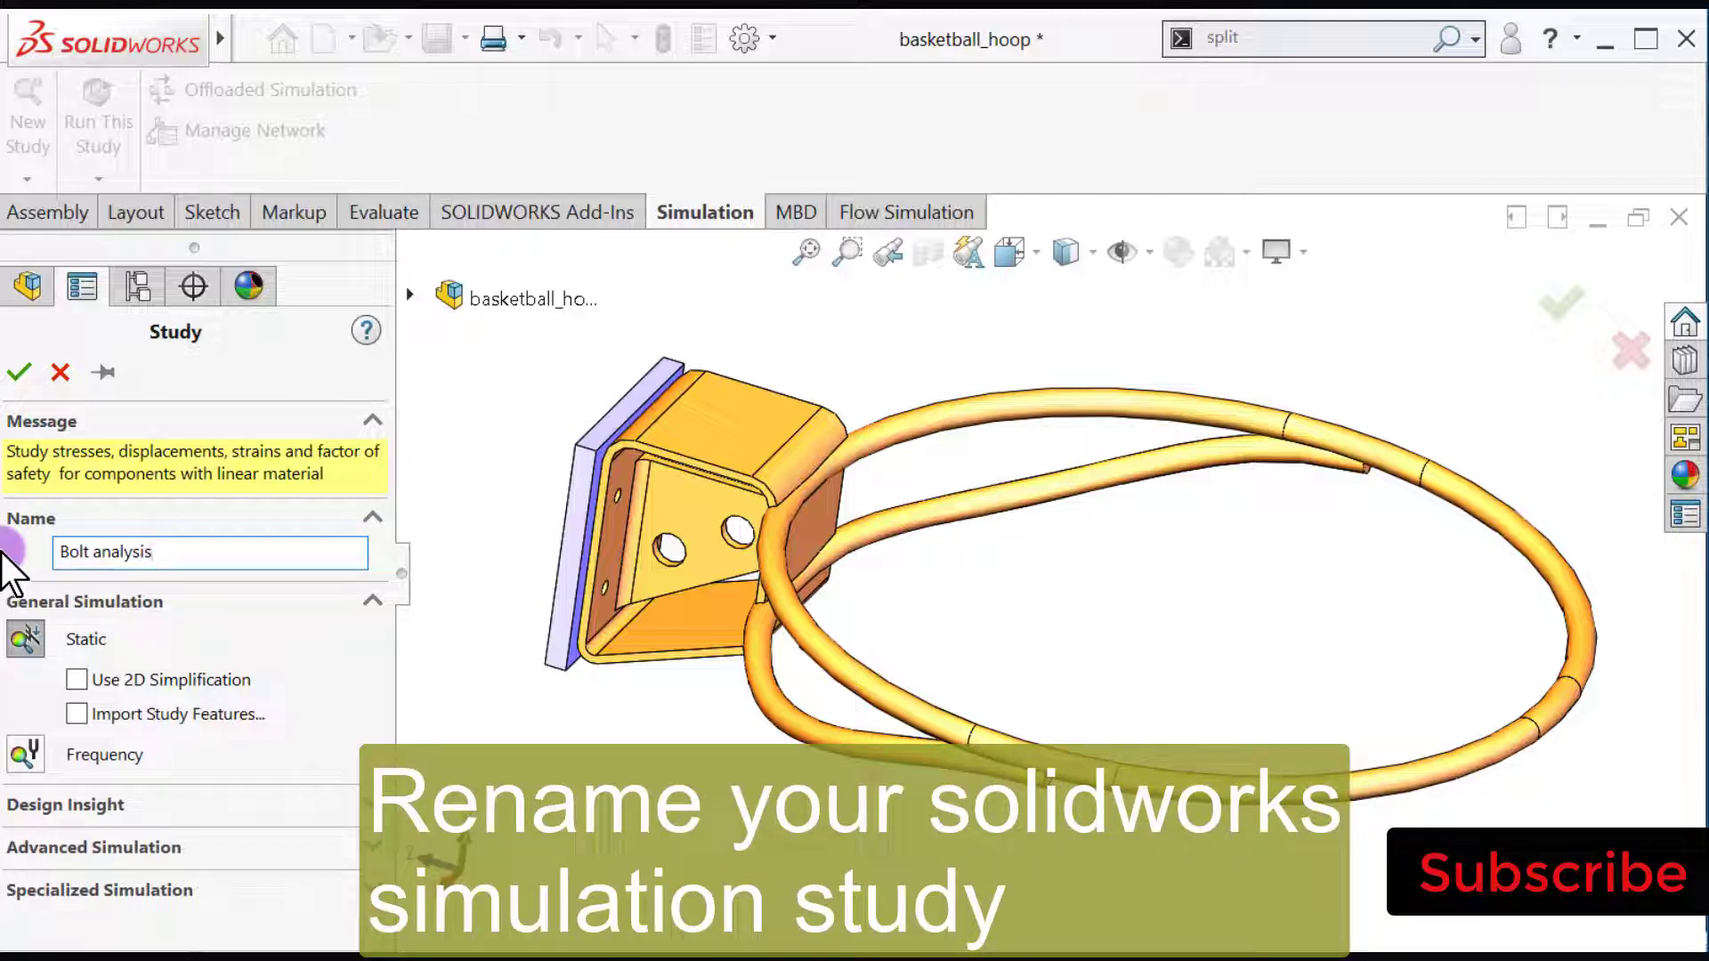
{"action": "left_click", "coordinate": [22, 372]}
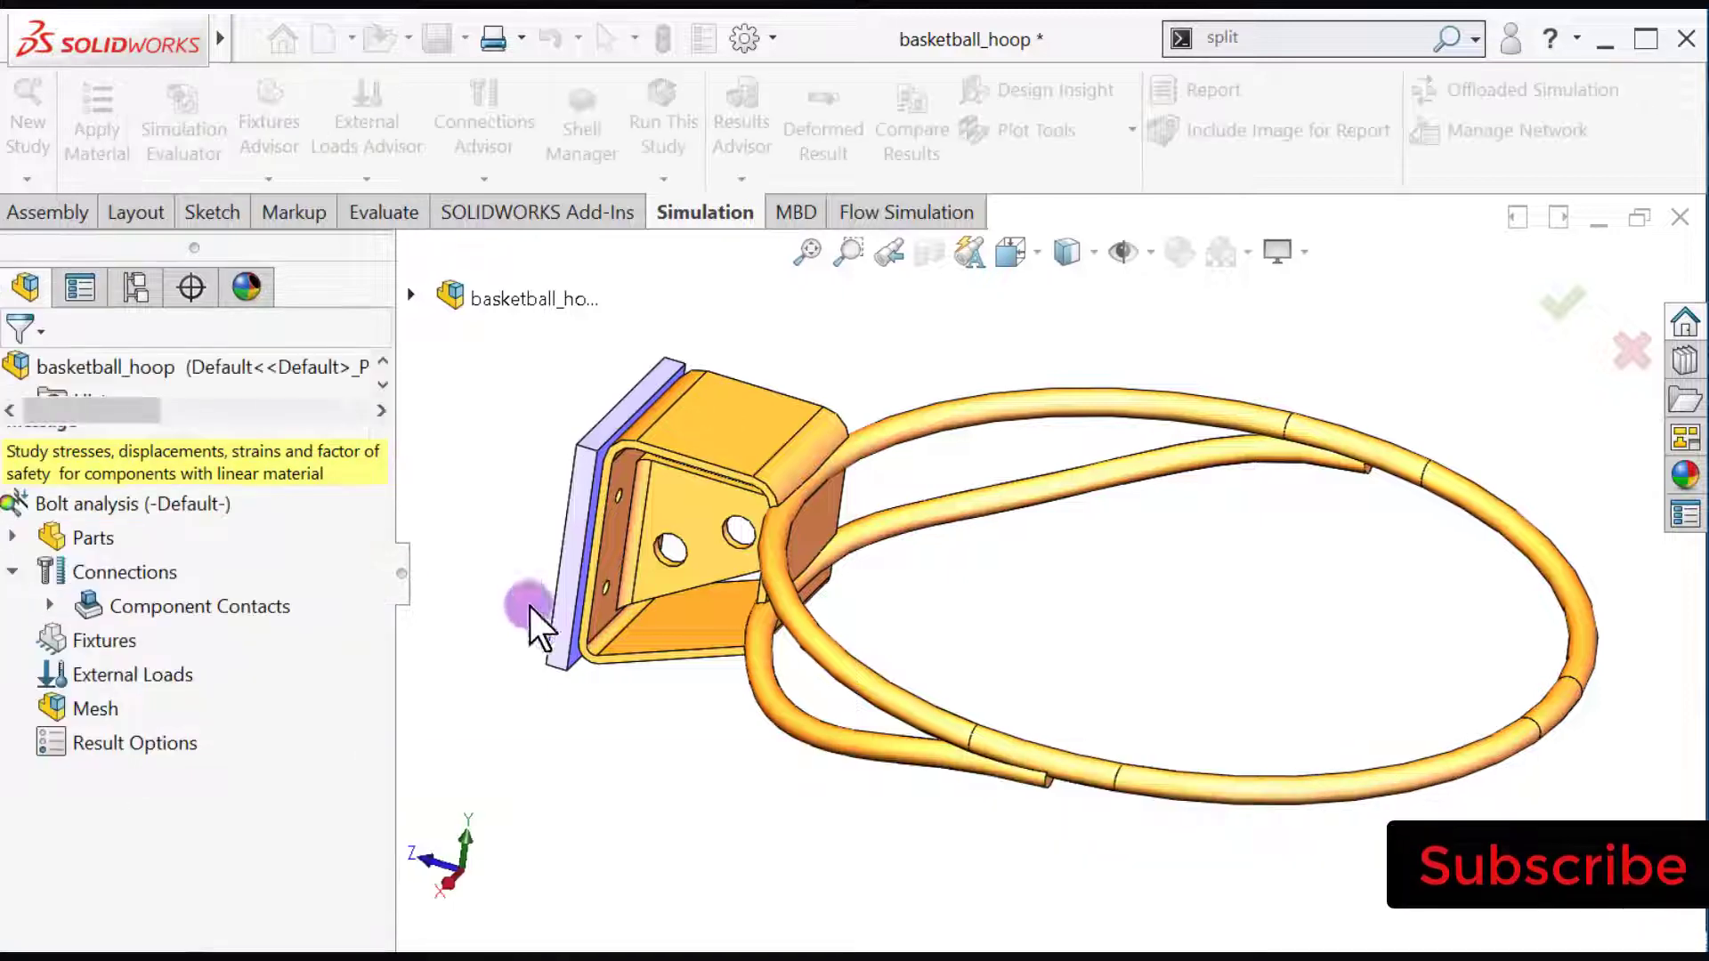
Step: Apply the favorite material Plain Carbon Steel to all parts of the study
{"action": "scroll", "coordinate": [607, 761], "scroll_direction": "up", "scroll_amount": 1}
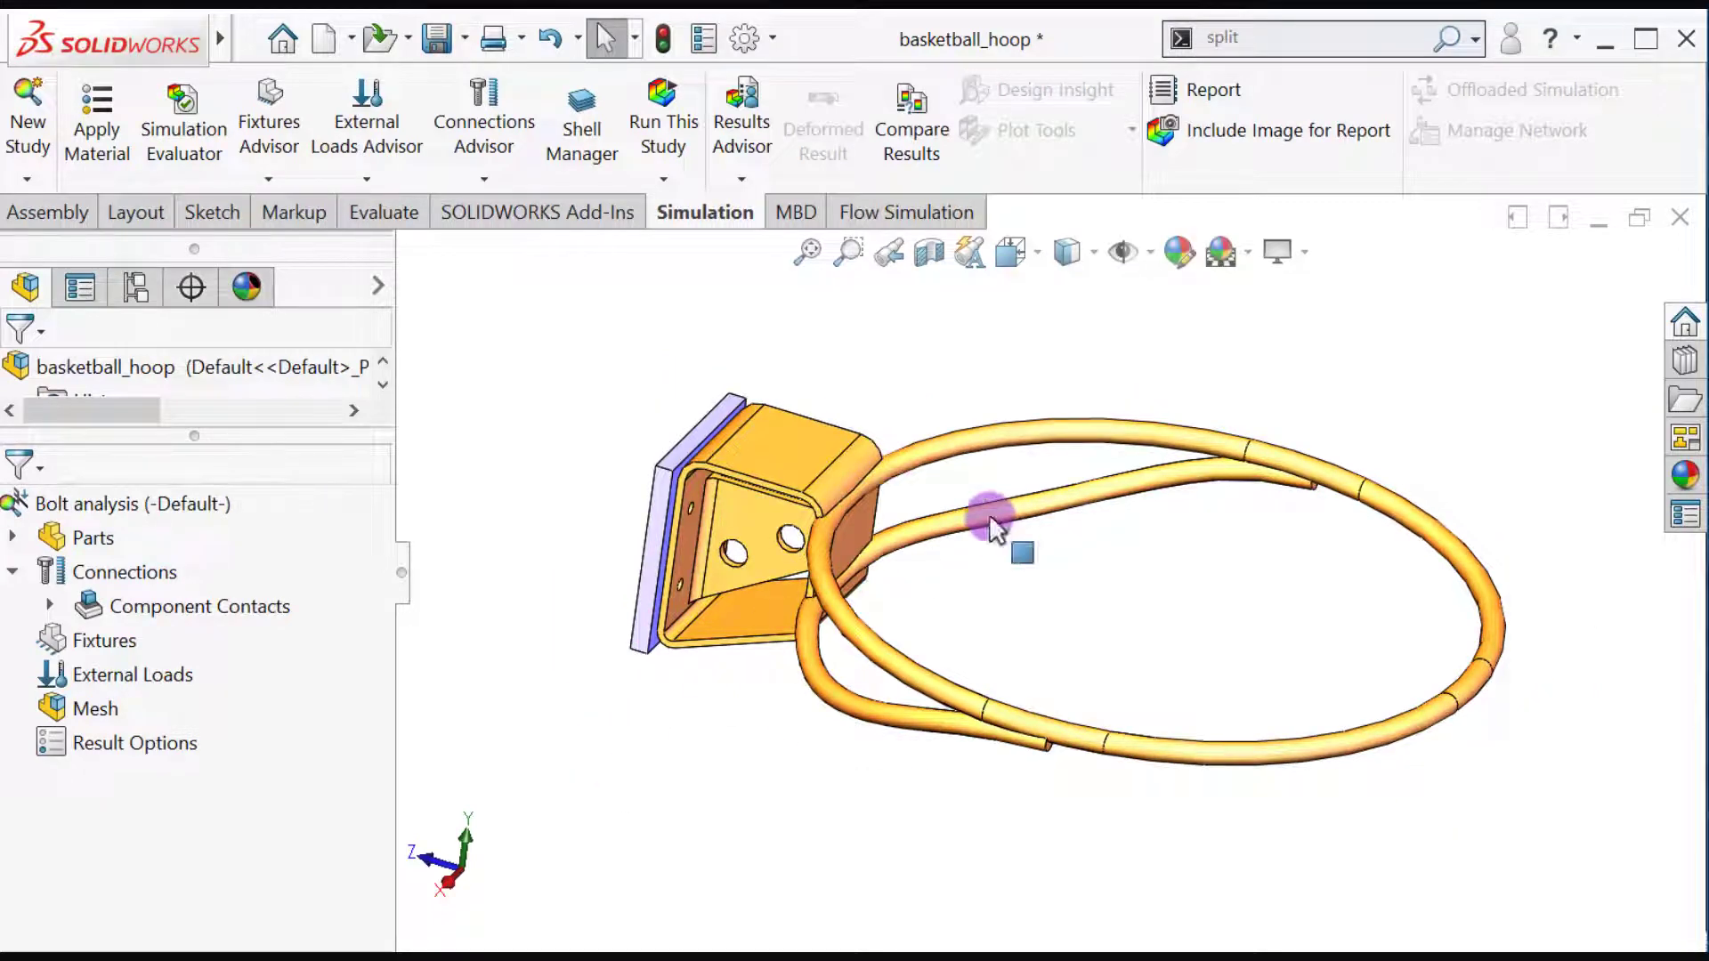
{"action": "right_click", "coordinate": [89, 536]}
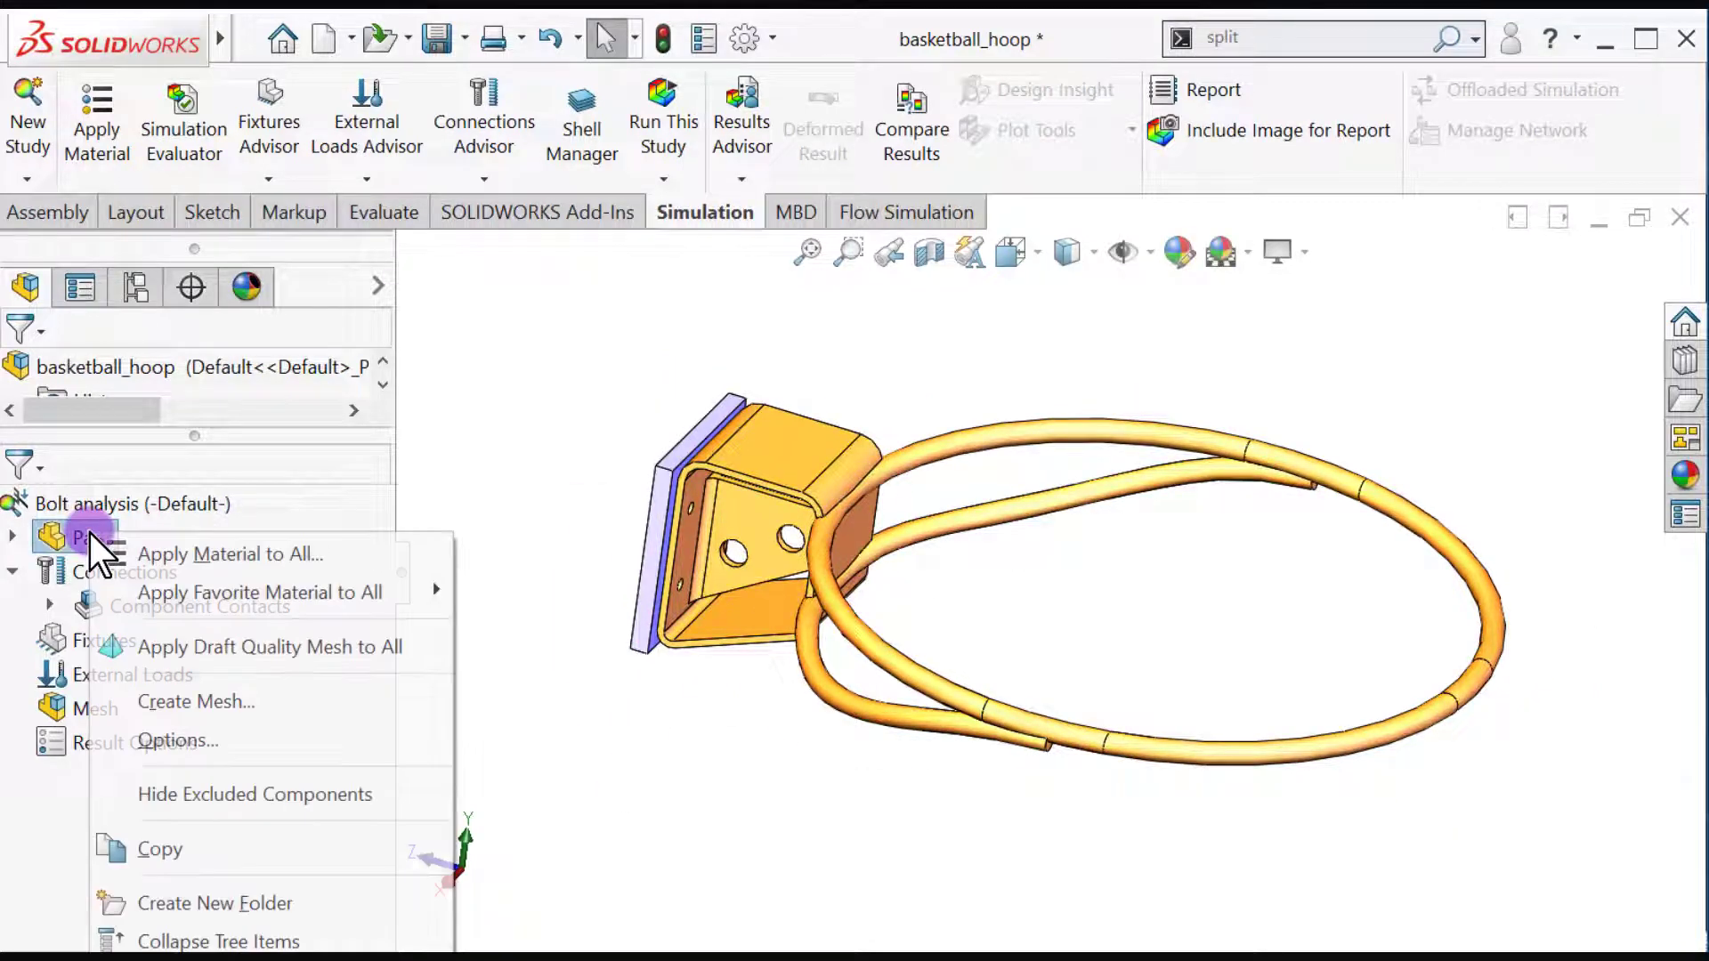
{"action": "left_click", "coordinate": [201, 592]}
{"action": "left_click", "coordinate": [519, 592]}
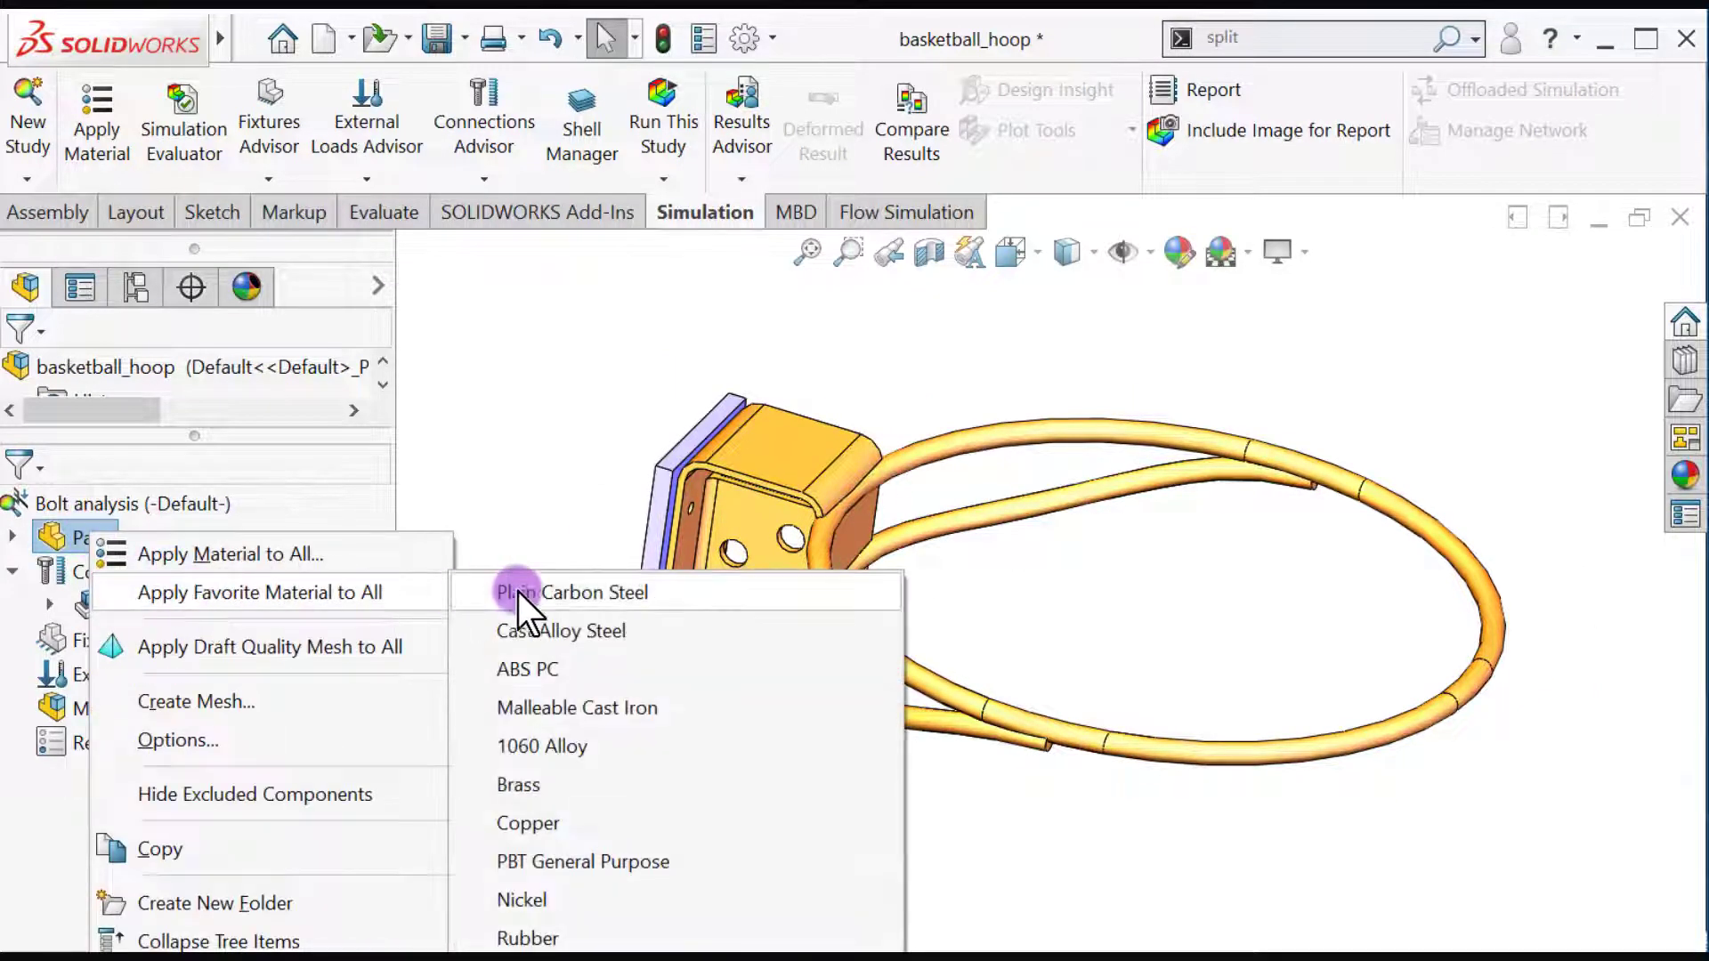
{"action": "left_click", "coordinate": [566, 594]}
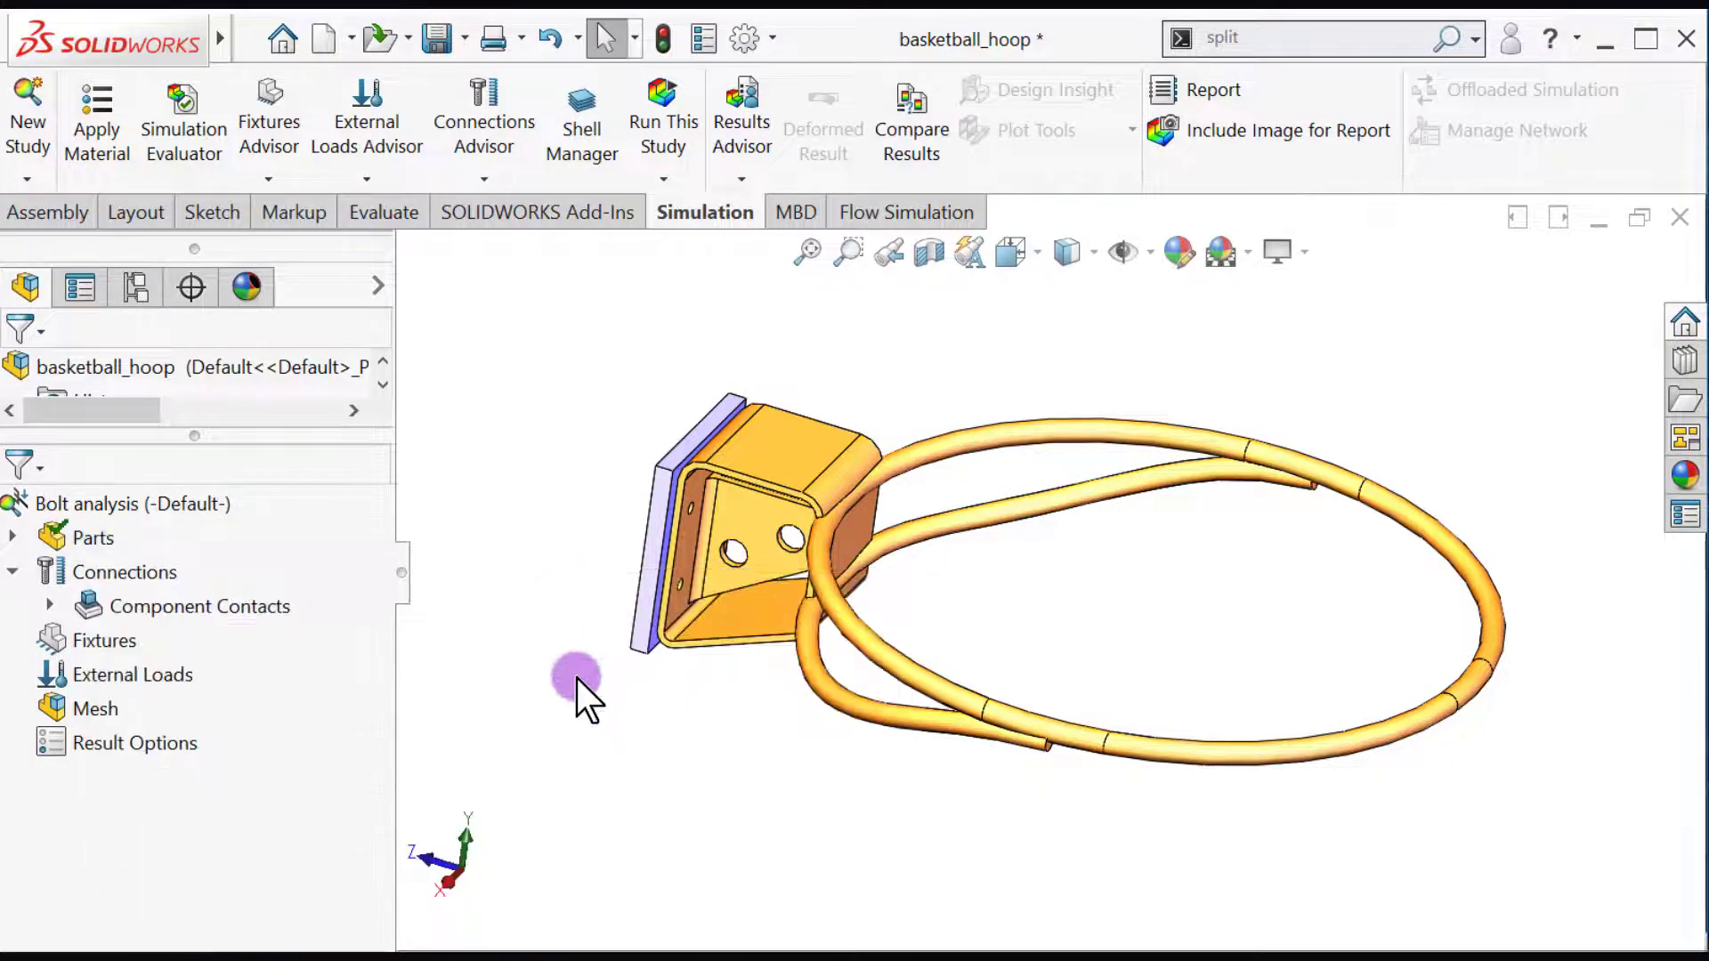
Step: Add a Fixed Geometry fixture to the backboard's rear face
{"action": "mouse_move", "coordinate": [596, 706]}
{"action": "middle_mouse_down", "text": "ctrl"}
{"action": "mouse_move", "coordinate": [648, 696]}
{"action": "mouse_move", "coordinate": [664, 572]}
{"action": "mouse_move", "coordinate": [670, 658]}
{"action": "middle_mouse_up", "text": "ctrl"}
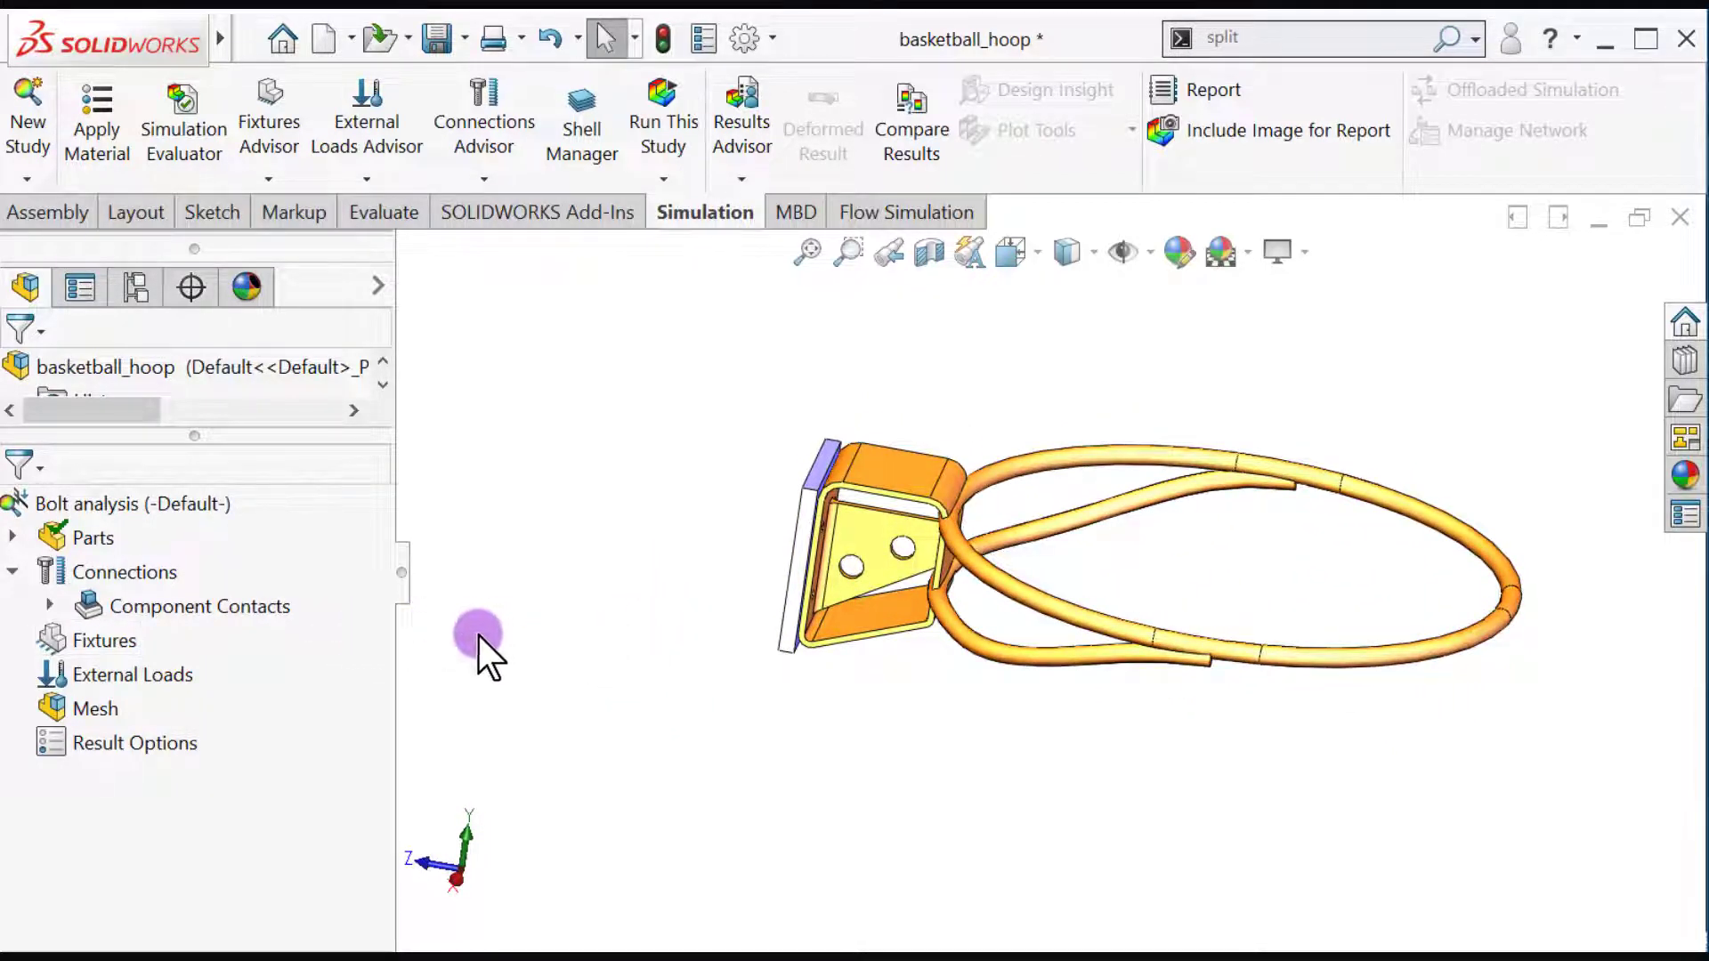
{"action": "middle_click_drag", "start_coordinate": [481, 637], "coordinate": [482, 654]}
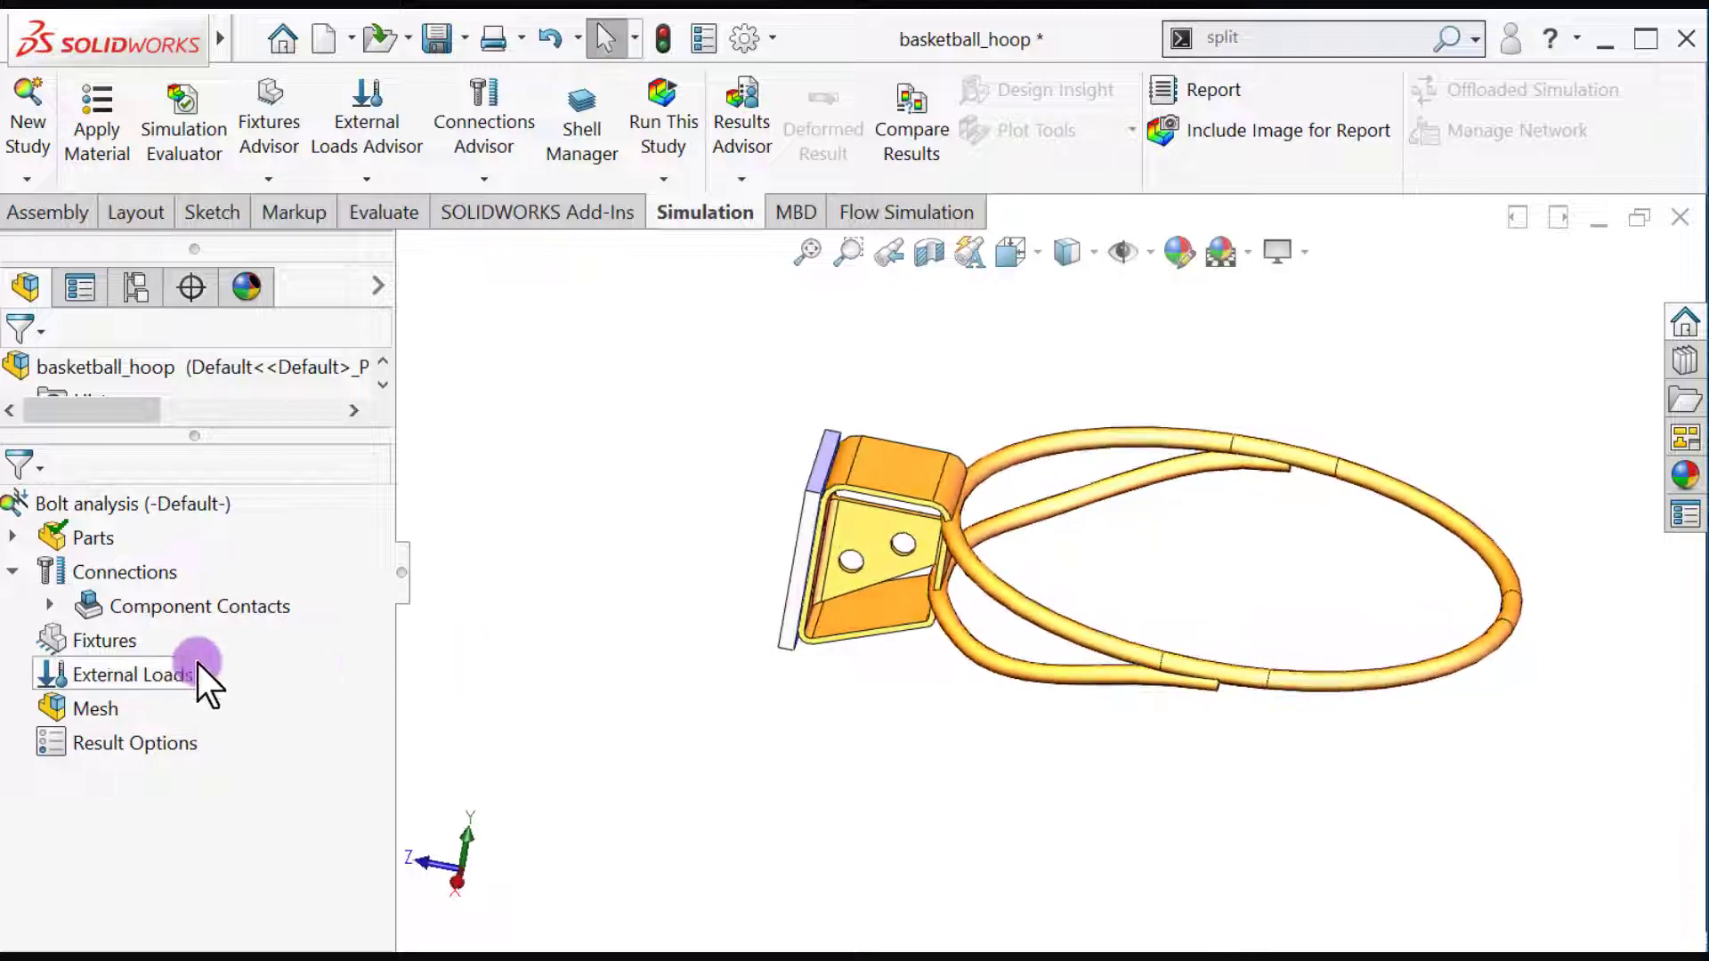
{"action": "right_click", "coordinate": [110, 654]}
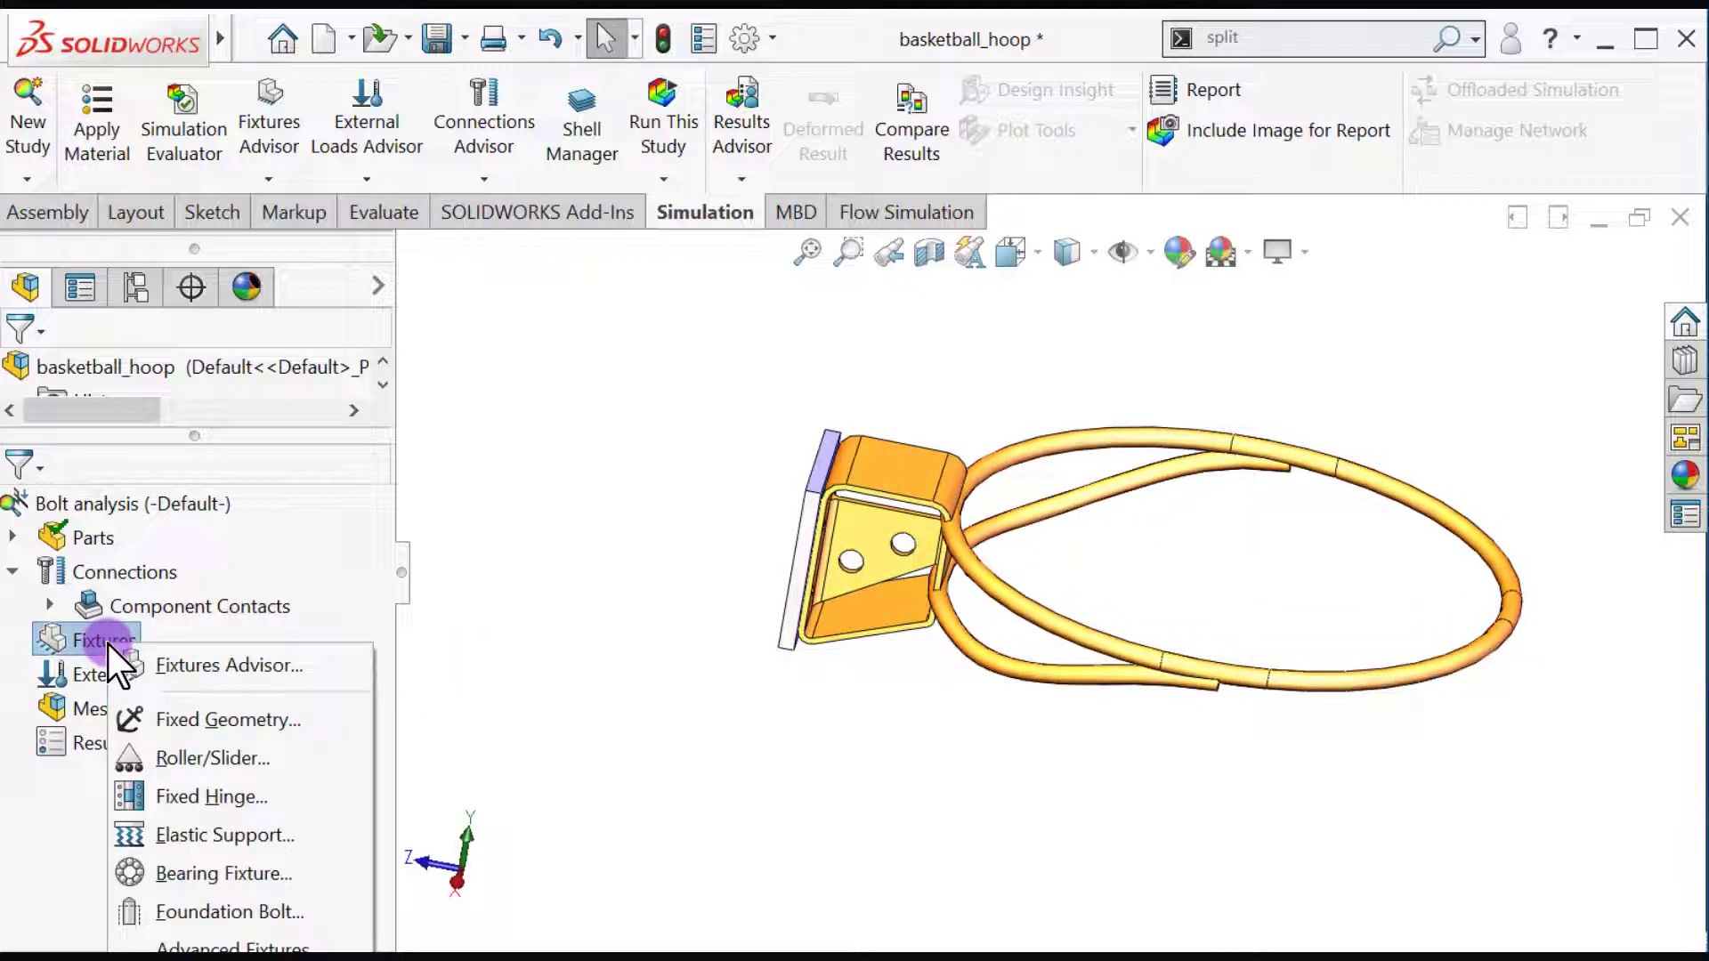
{"action": "left_click", "coordinate": [172, 712]}
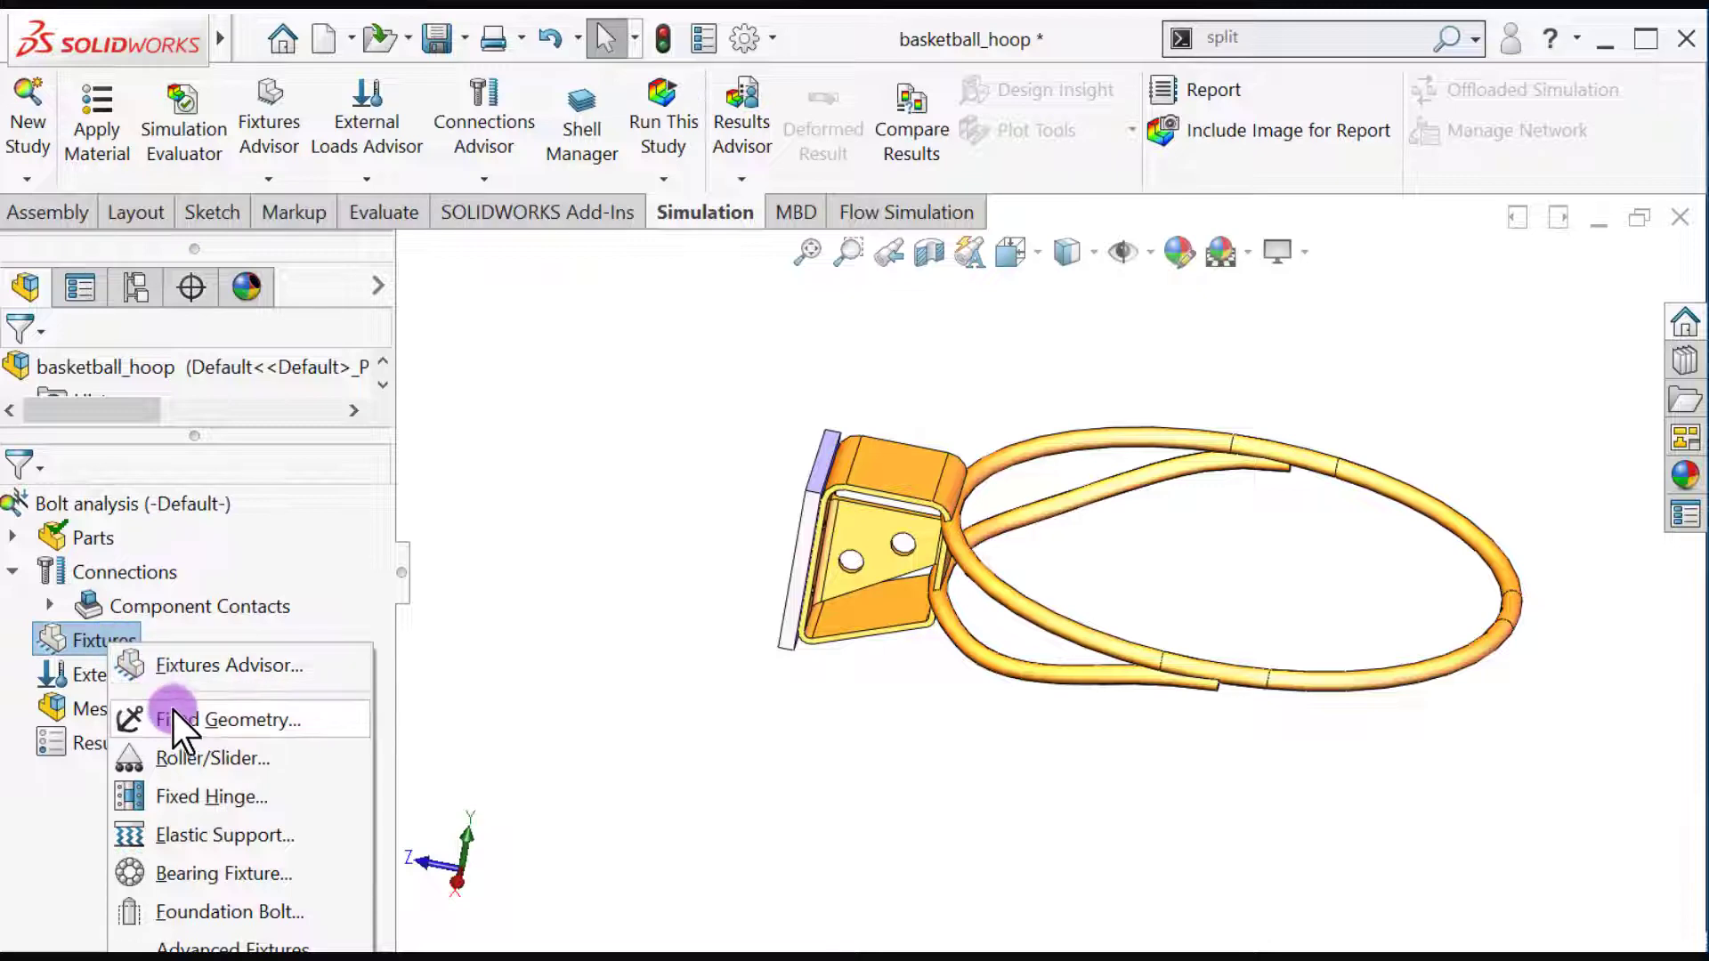
{"action": "middle_click_drag", "start_coordinate": [572, 706], "coordinate": [688, 708]}
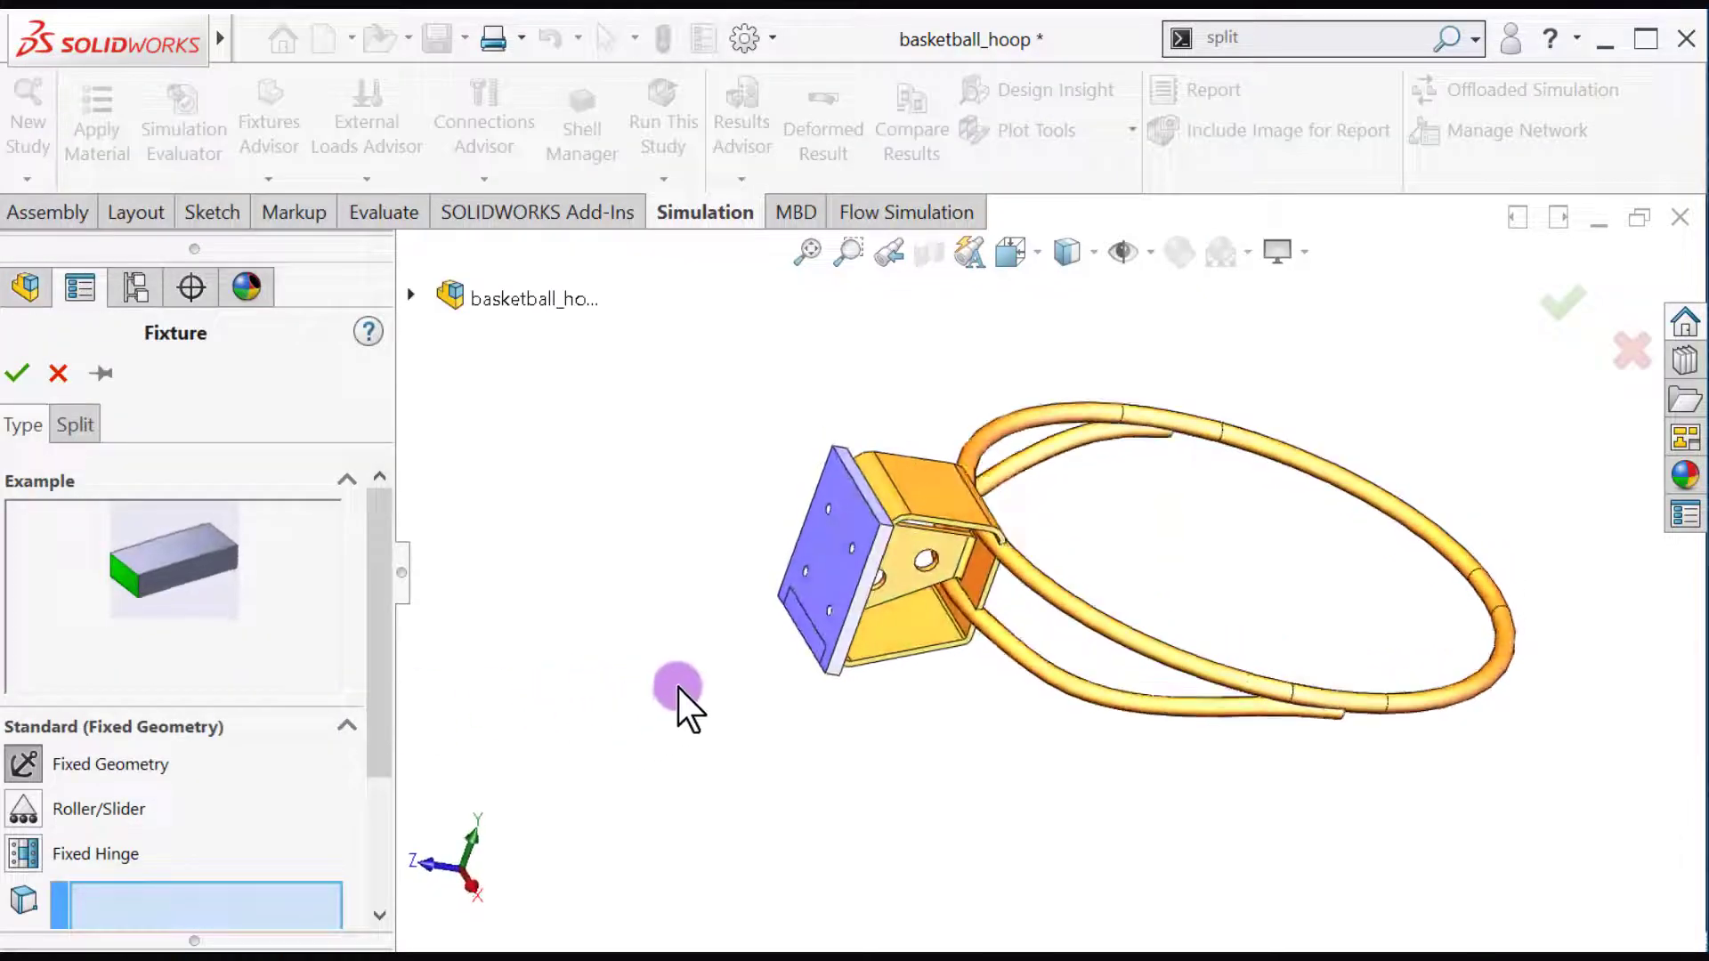
{"action": "left_click", "coordinate": [842, 565]}
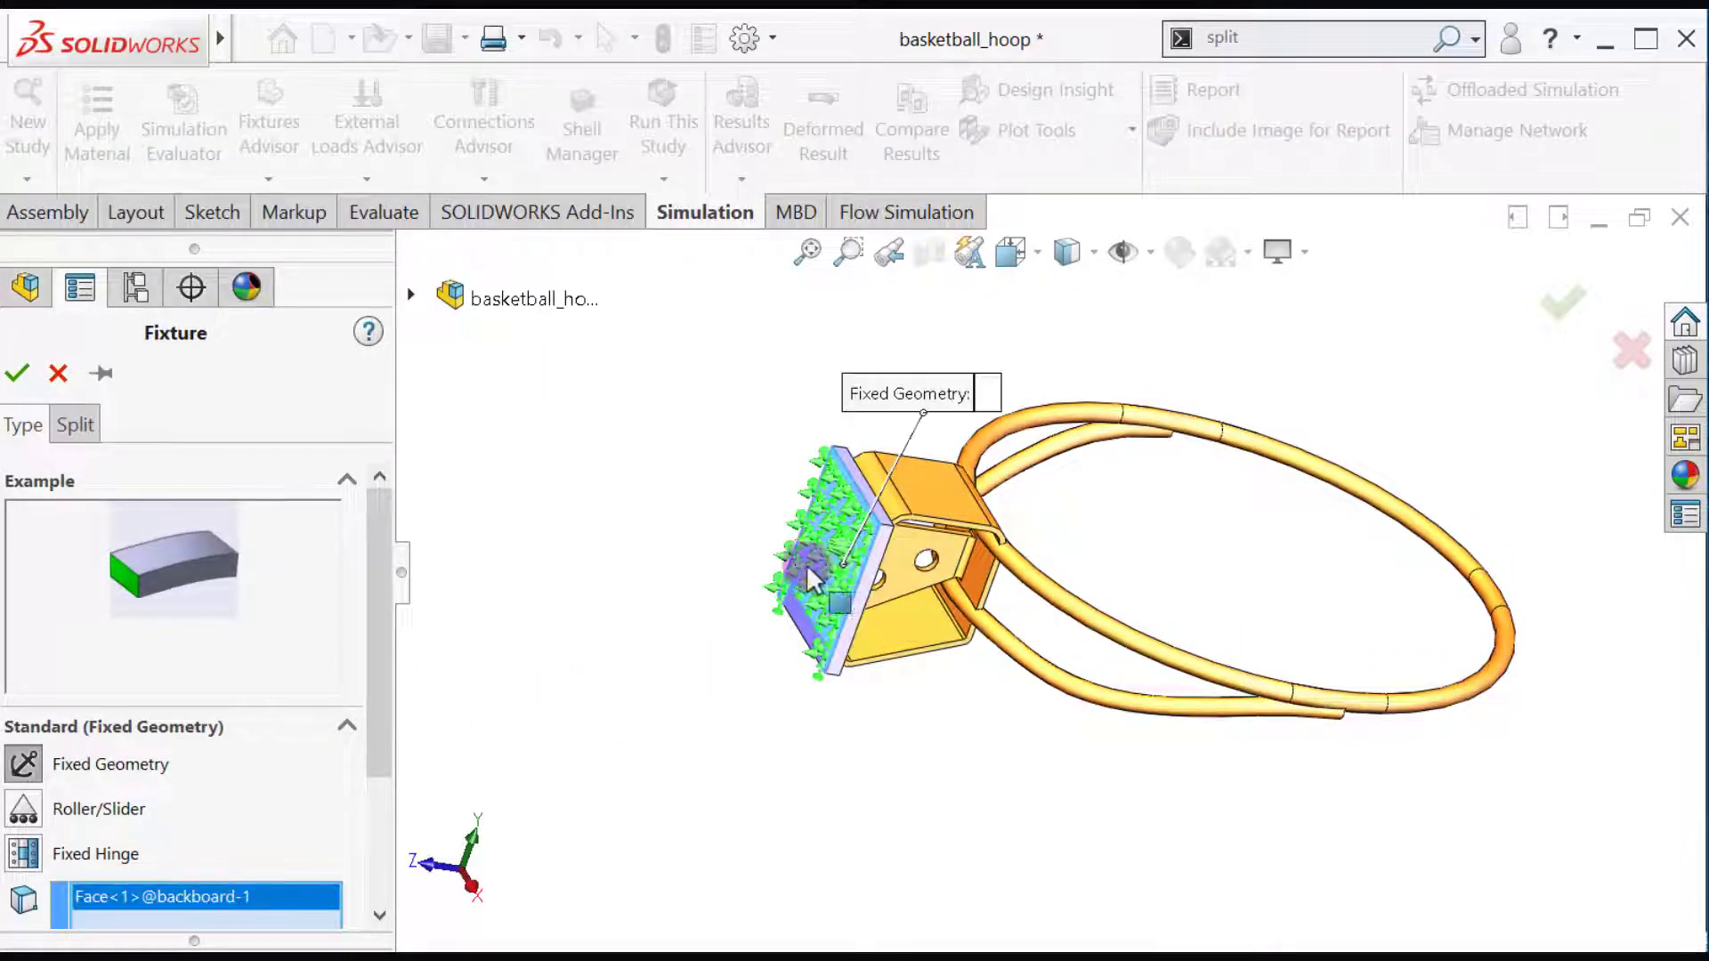
{"action": "left_click", "coordinate": [18, 374]}
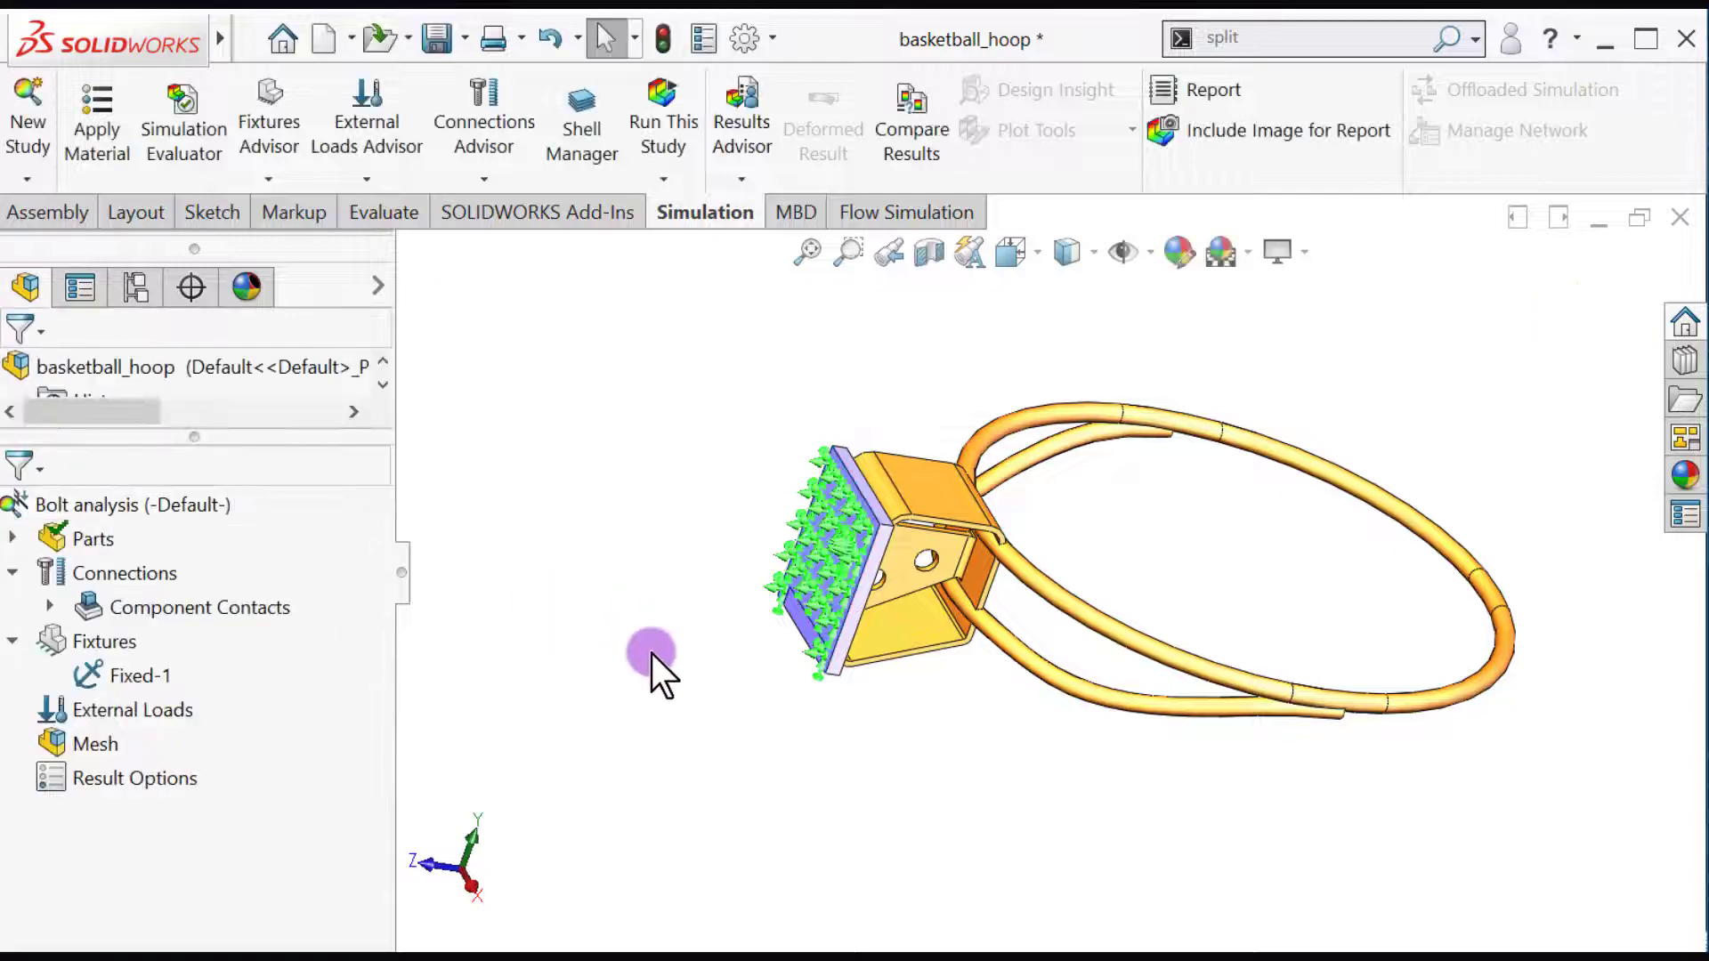
Step: Start a manually selected No Penetration contact set with the backboard face touching the rim bracket as its first entity
{"action": "middle_click_drag", "start_coordinate": [652, 674], "coordinate": [598, 651]}
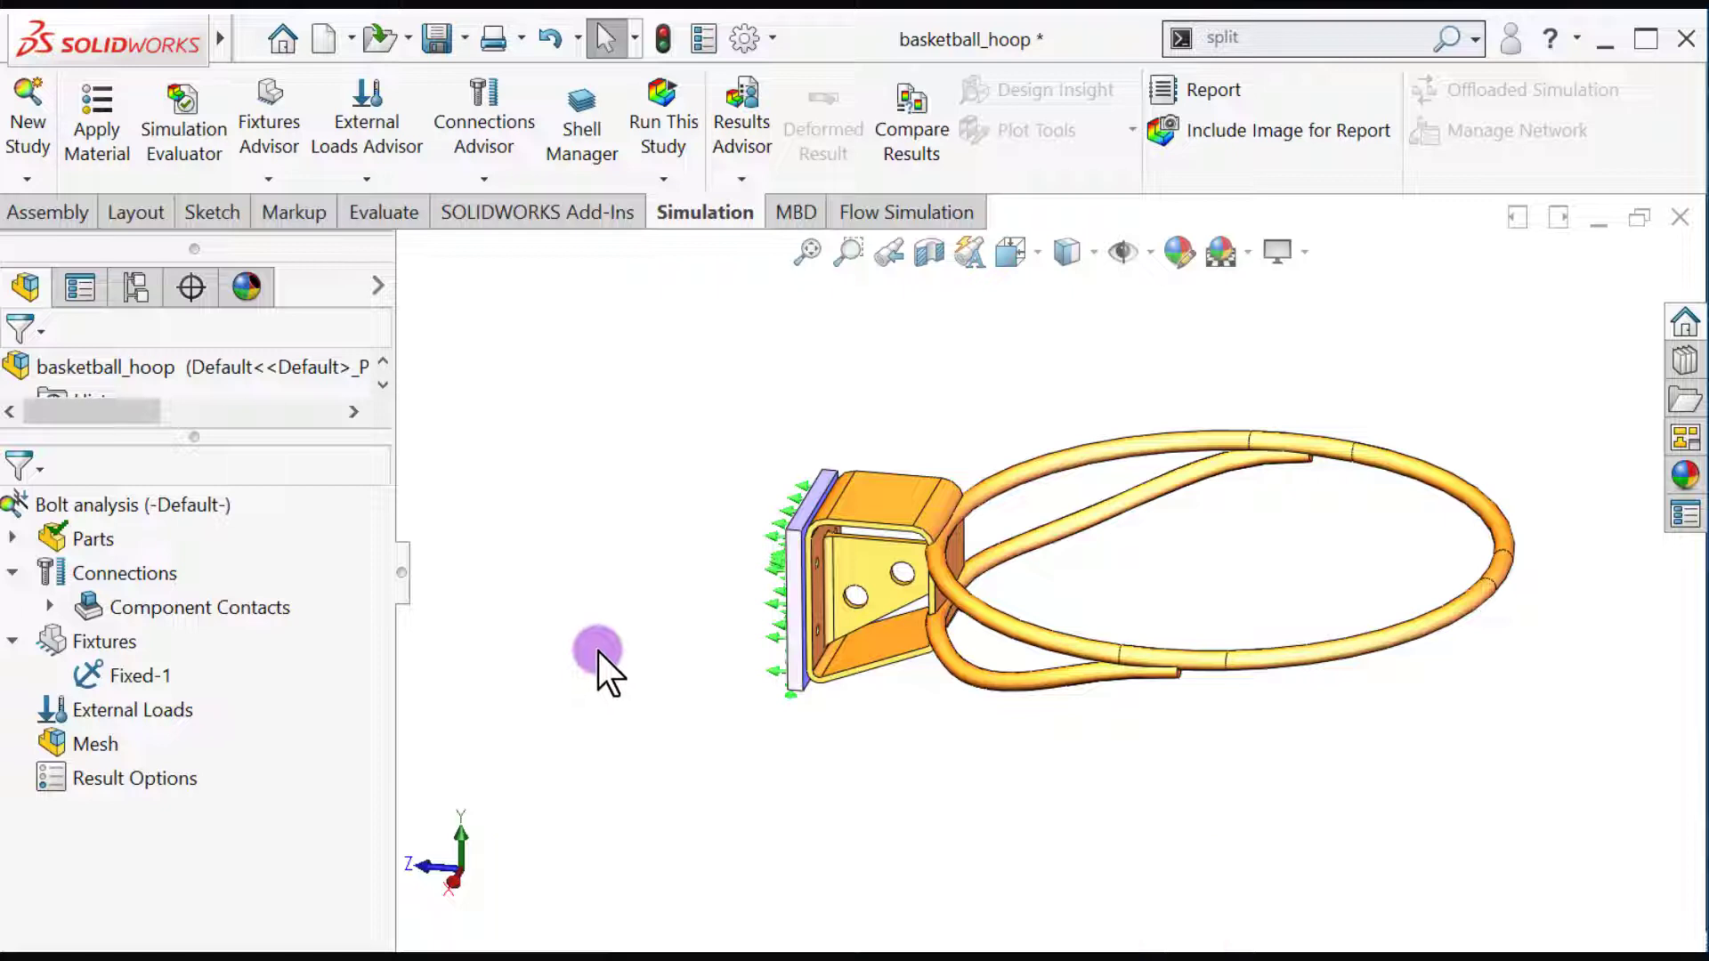
{"action": "right_click", "coordinate": [145, 577]}
{"action": "left_click", "coordinate": [242, 506]}
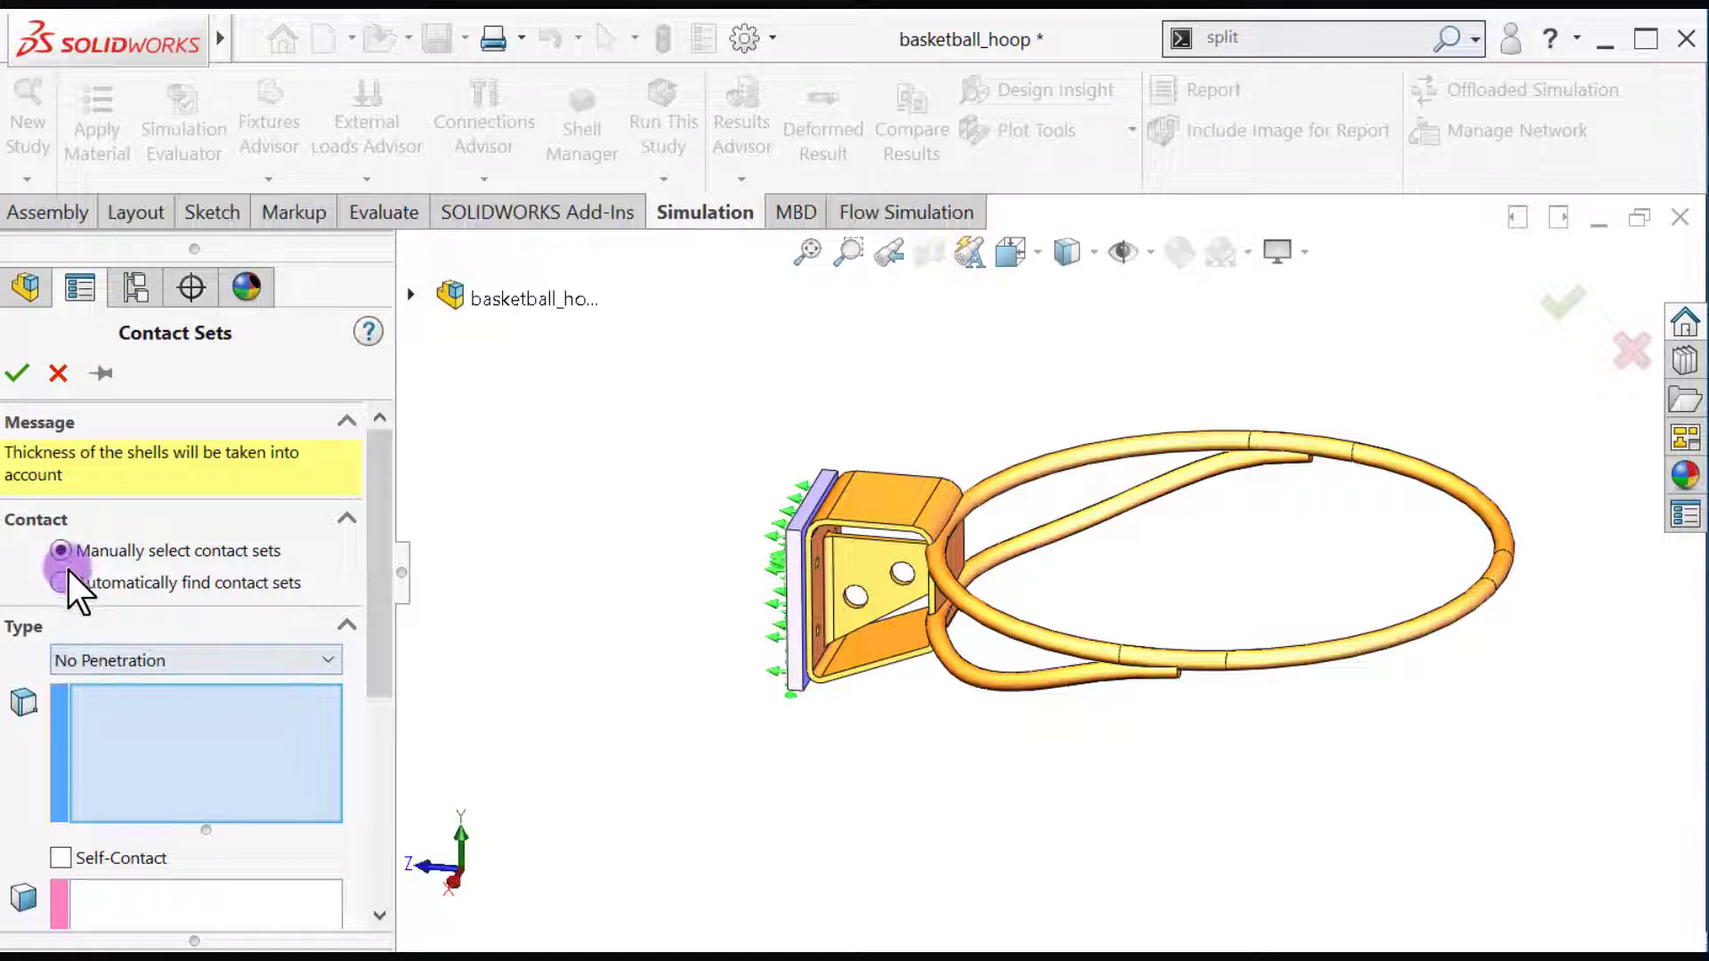
{"action": "scroll", "coordinate": [738, 601], "scroll_direction": "down", "scroll_amount": 2}
{"action": "scroll", "coordinate": [827, 583], "scroll_direction": "down", "scroll_amount": 3}
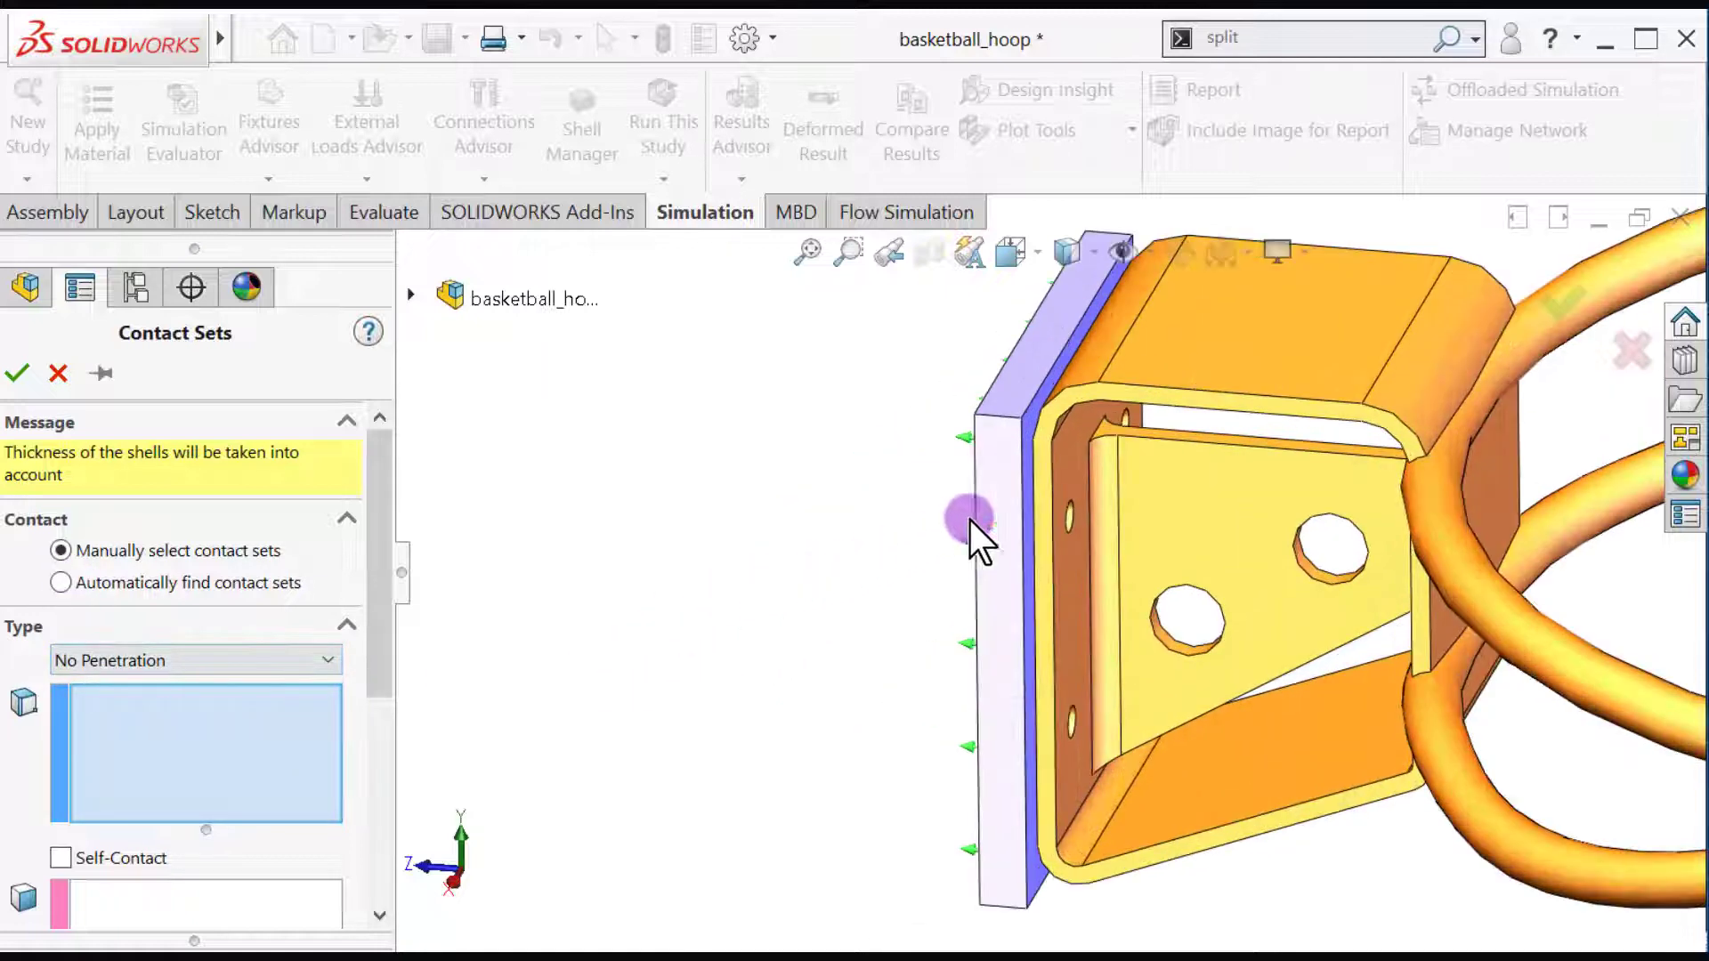
{"action": "left_click", "coordinate": [1025, 473]}
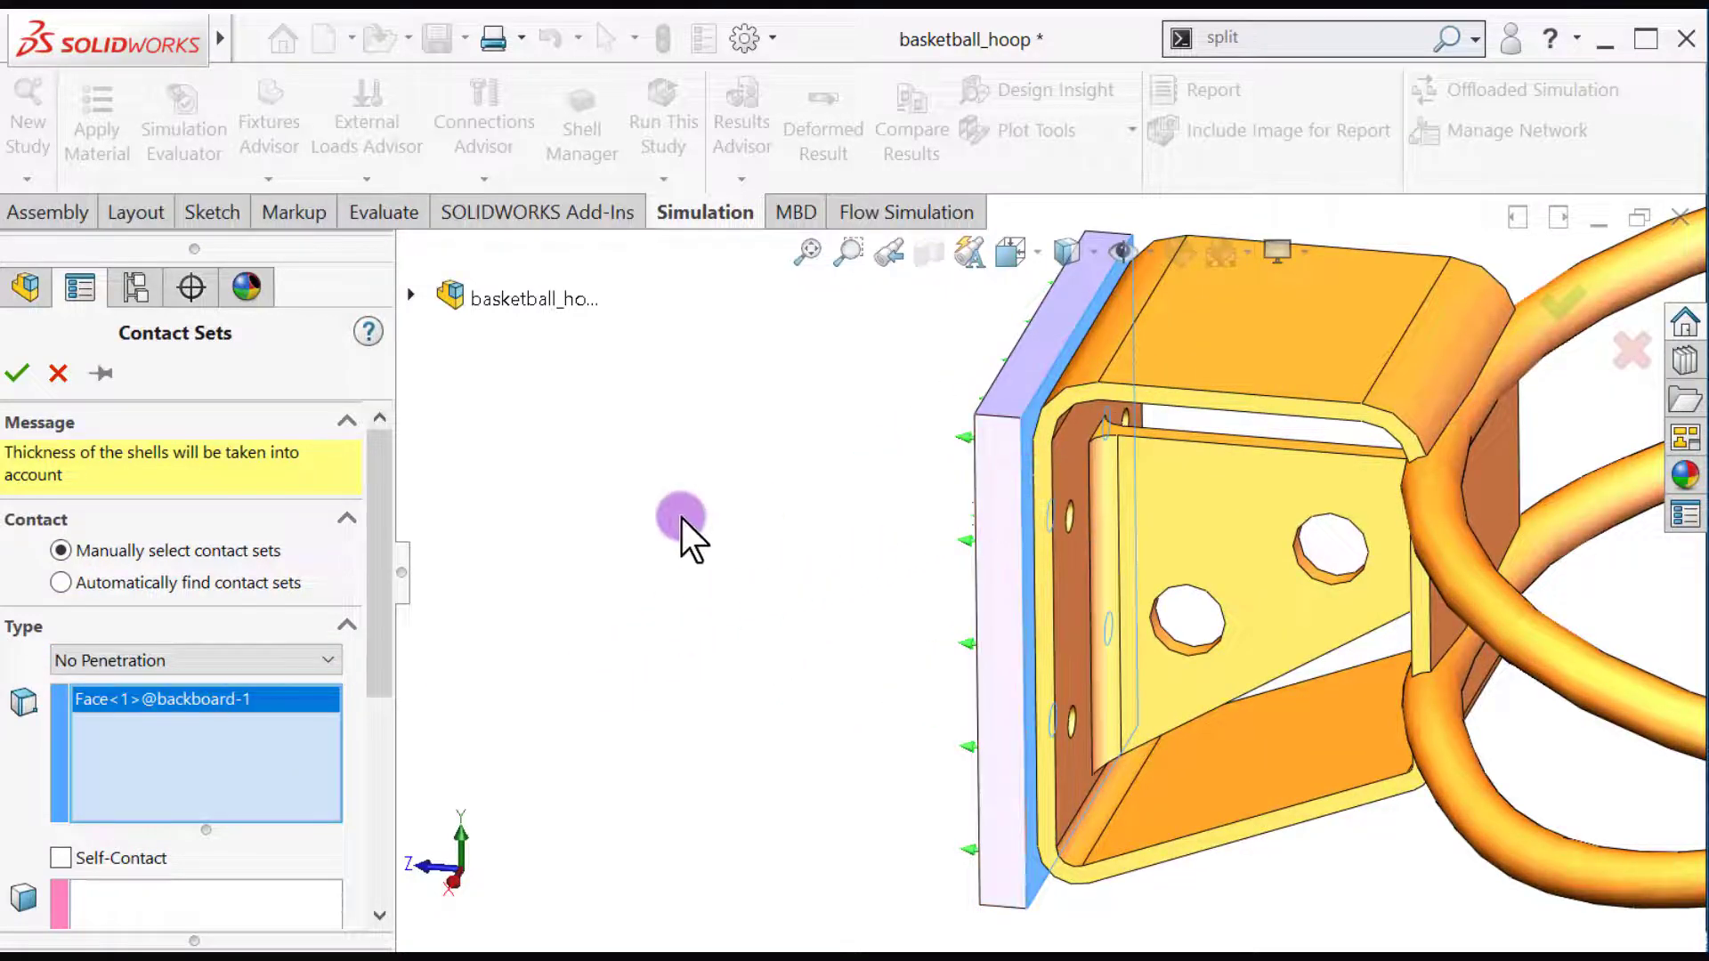
Step: Hide the backboard and select the rim bracket's rear mounting face as the contact set's second entity
{"action": "left_click", "coordinate": [169, 908]}
{"action": "scroll", "coordinate": [378, 703], "scroll_direction": "down", "scroll_amount": 3}
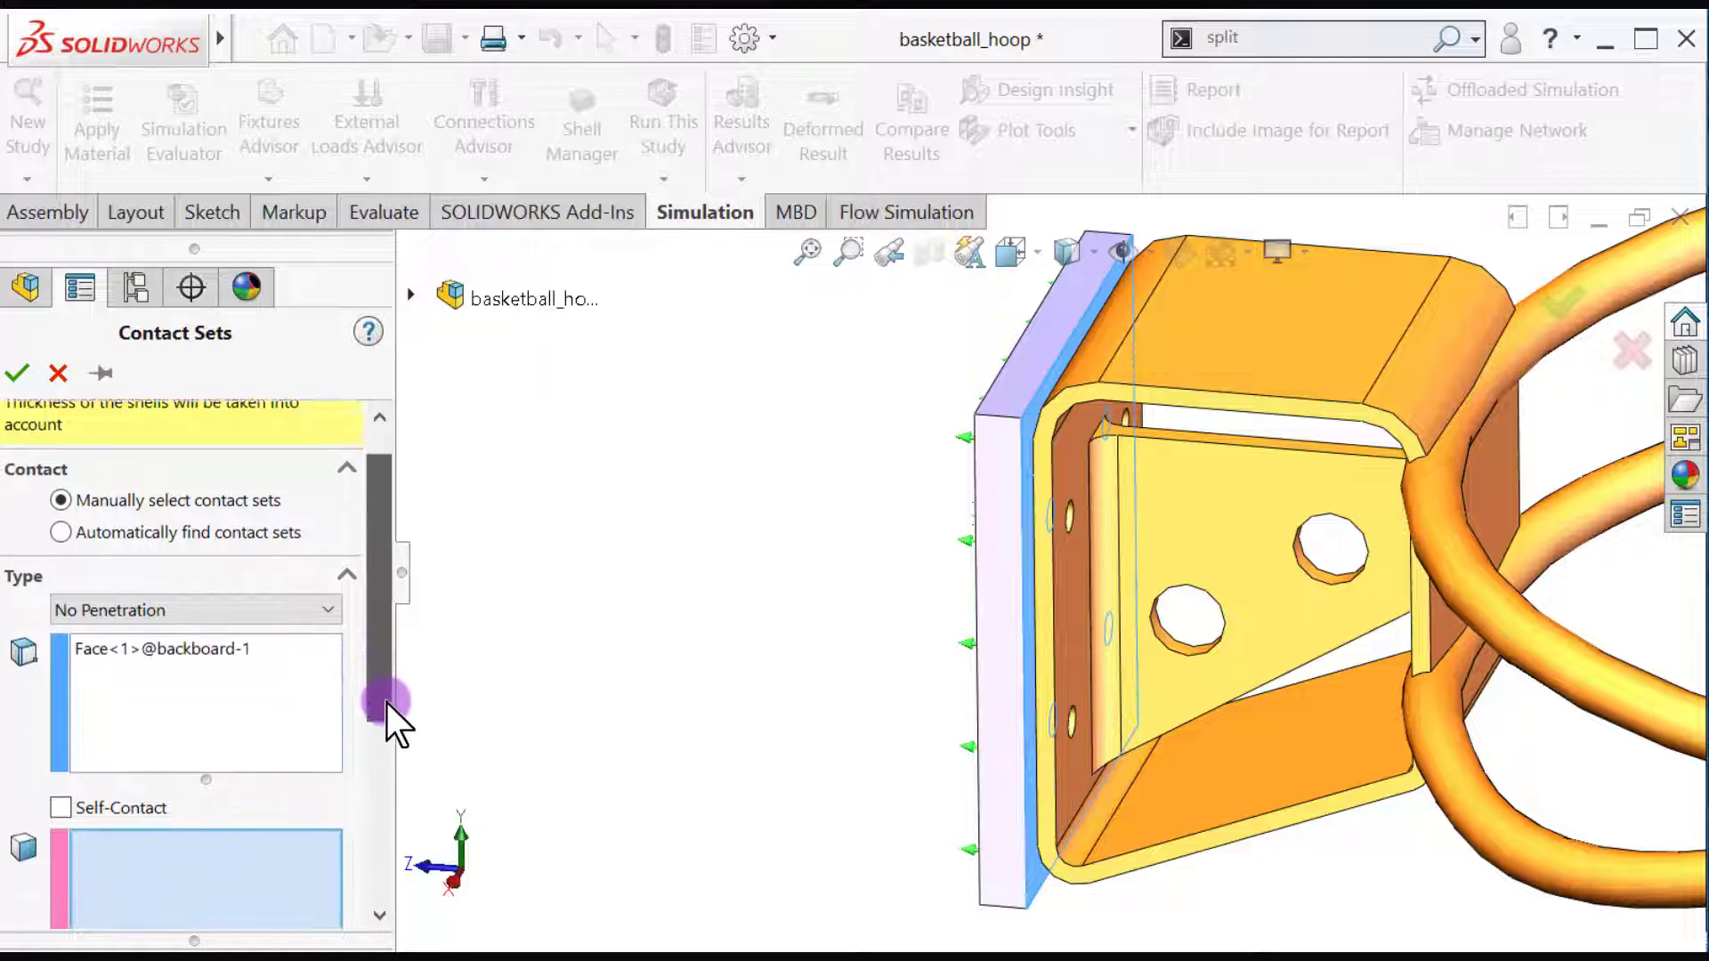
{"action": "left_click", "coordinate": [411, 293]}
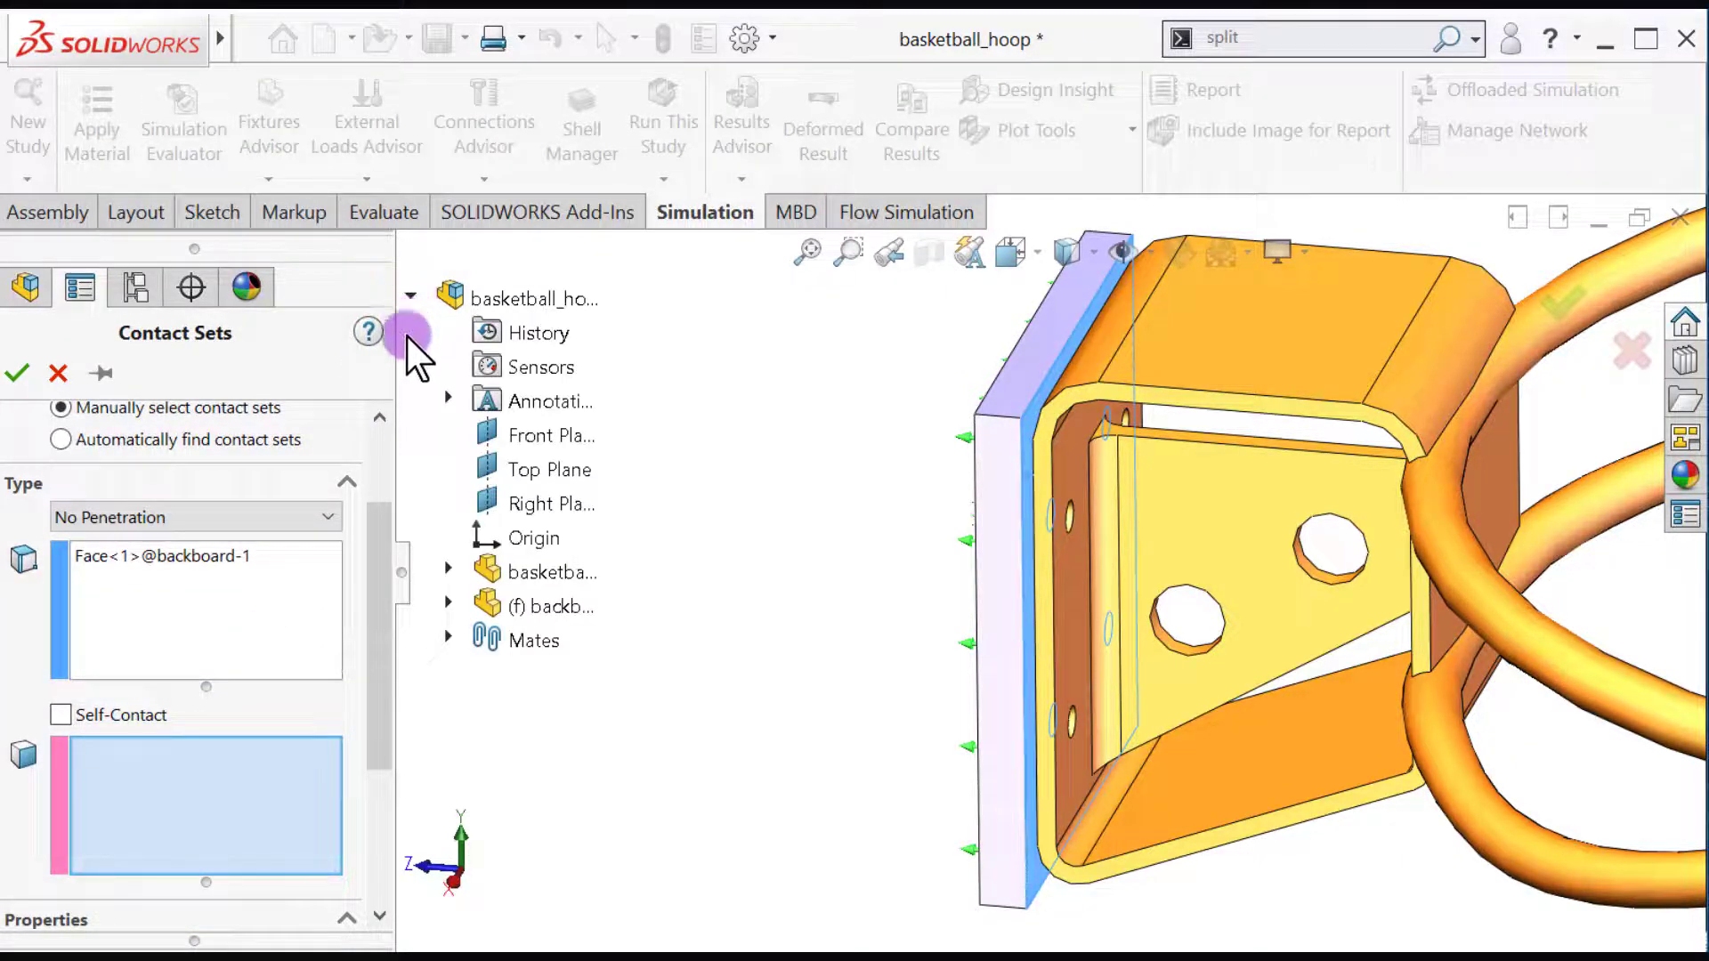
{"action": "left_click", "coordinate": [521, 606]}
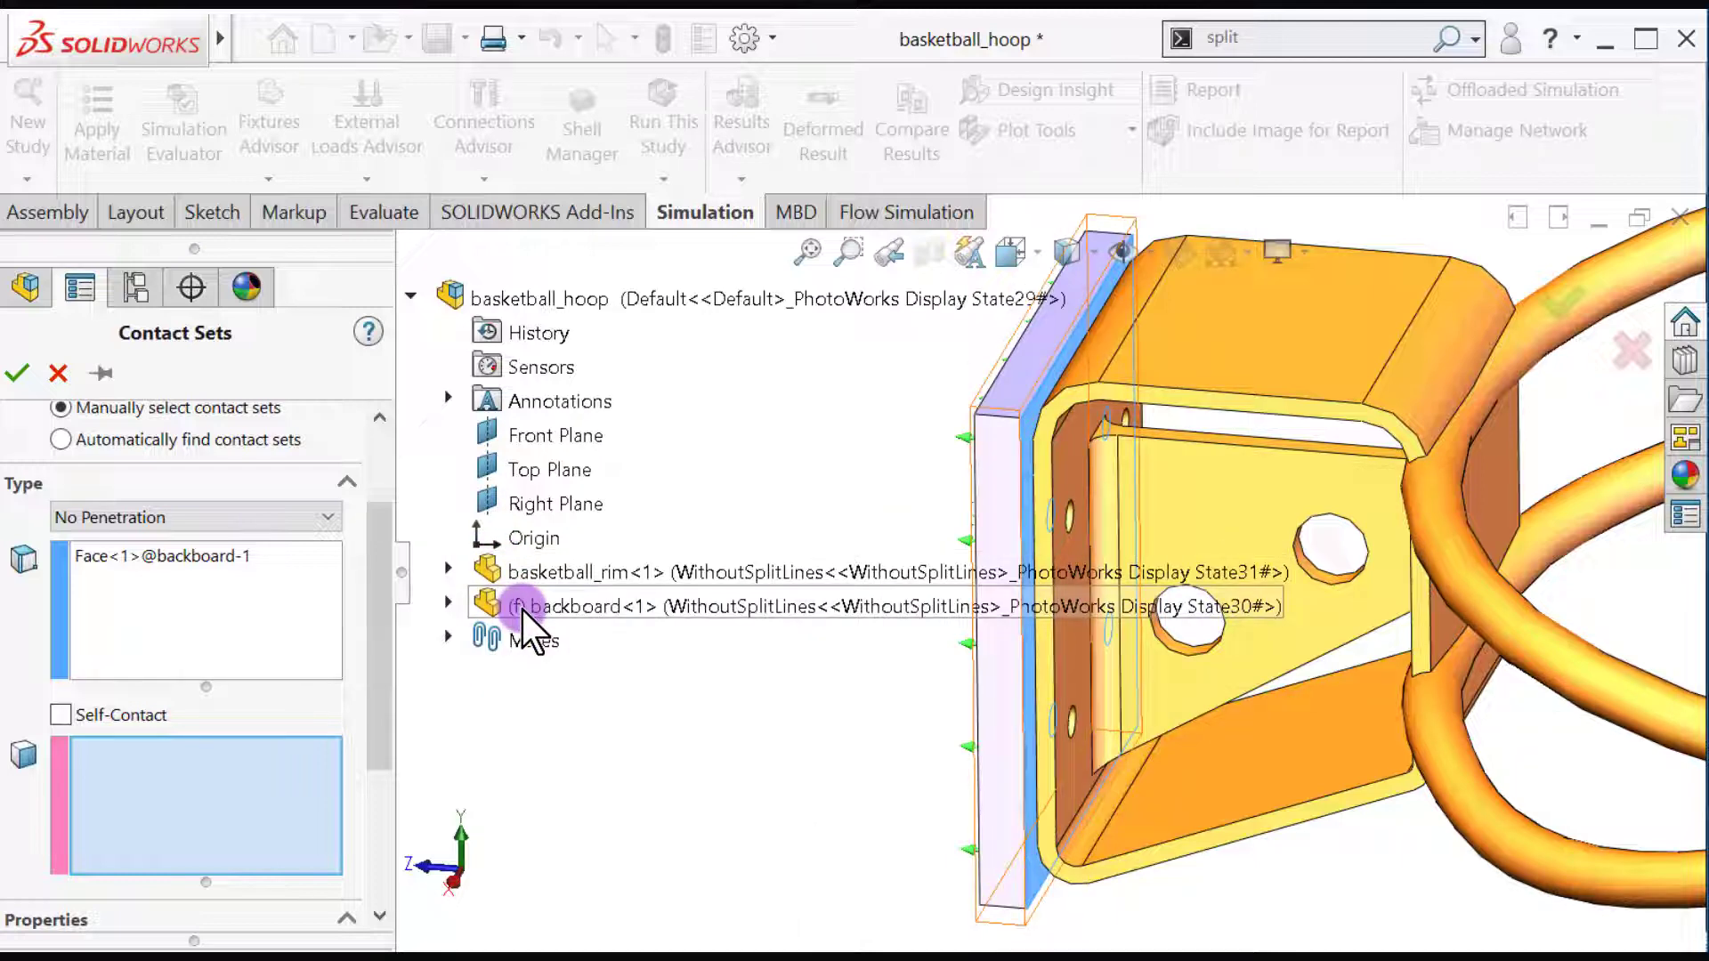
{"action": "right_click", "coordinate": [523, 609]}
{"action": "left_click", "coordinate": [565, 663]}
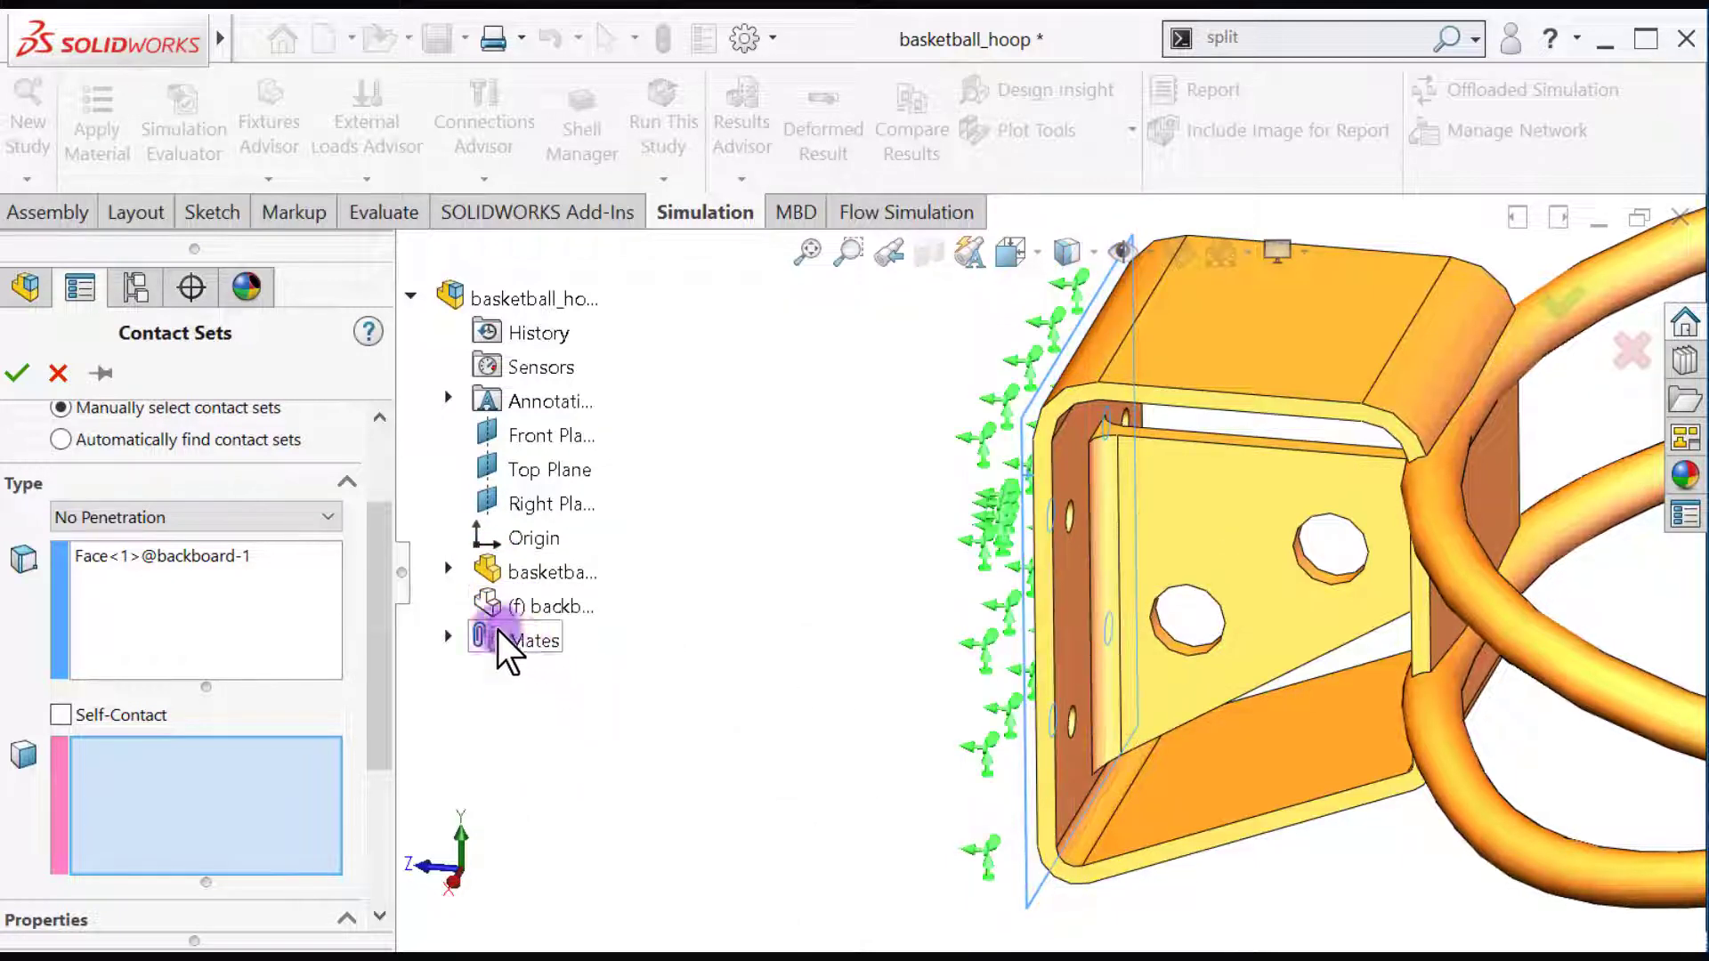
{"action": "middle_click_drag", "start_coordinate": [783, 725], "coordinate": [957, 632]}
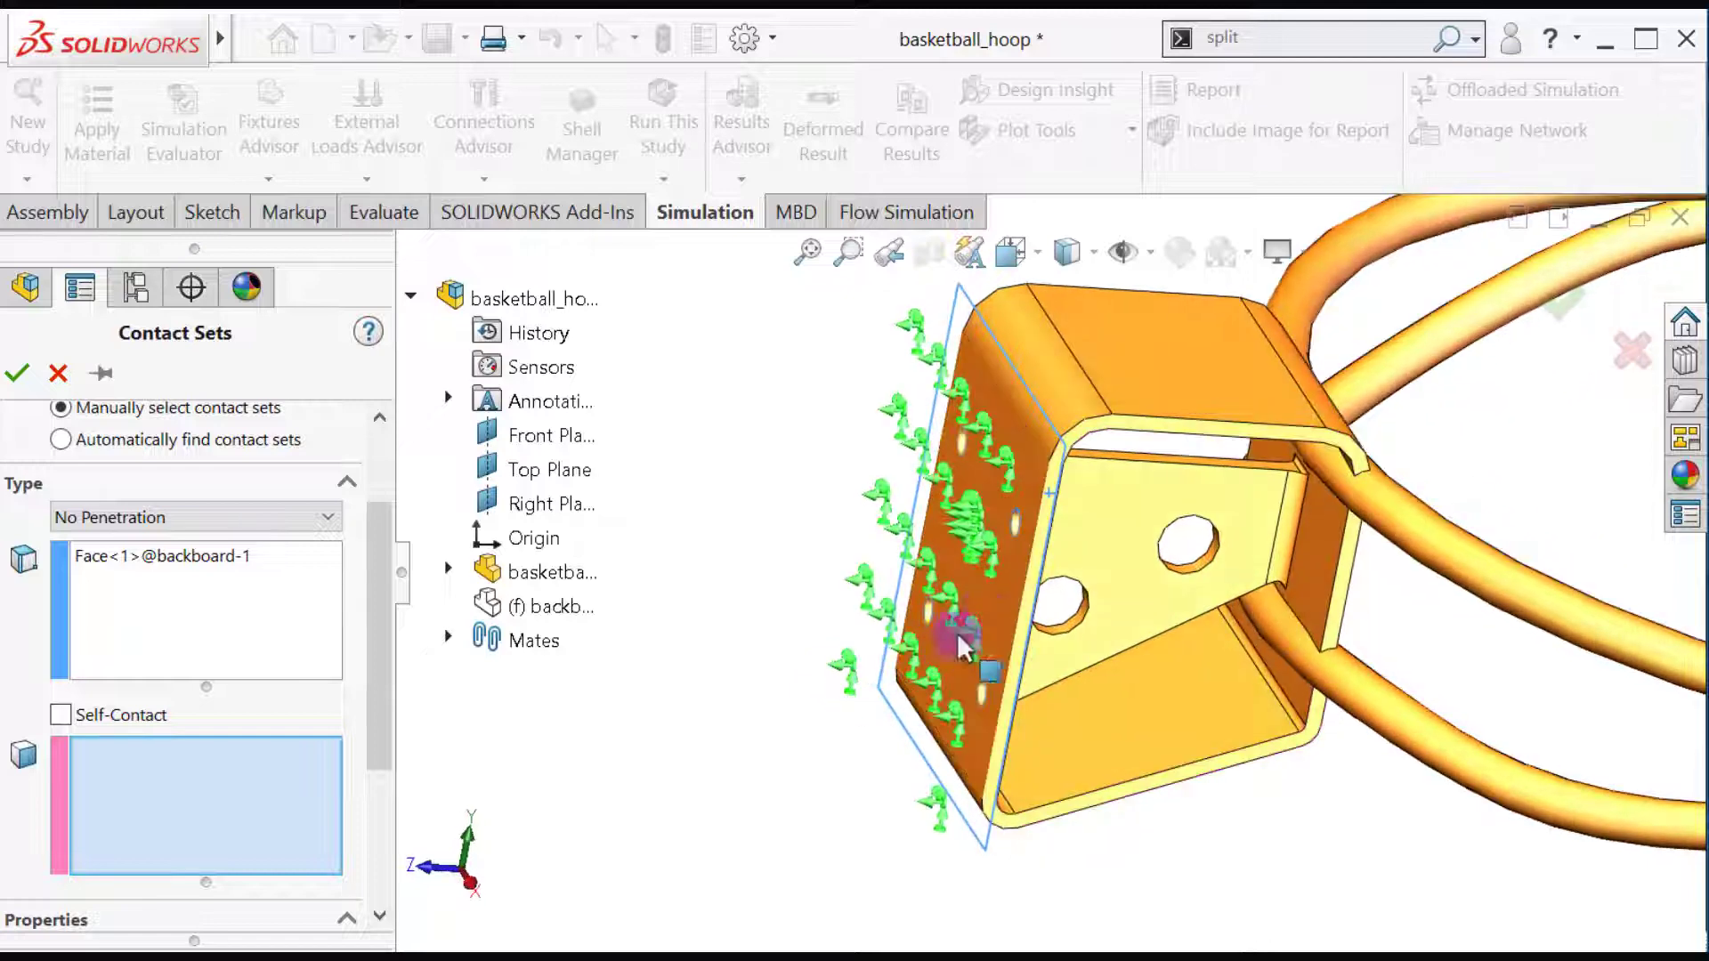
{"action": "left_click", "coordinate": [986, 606]}
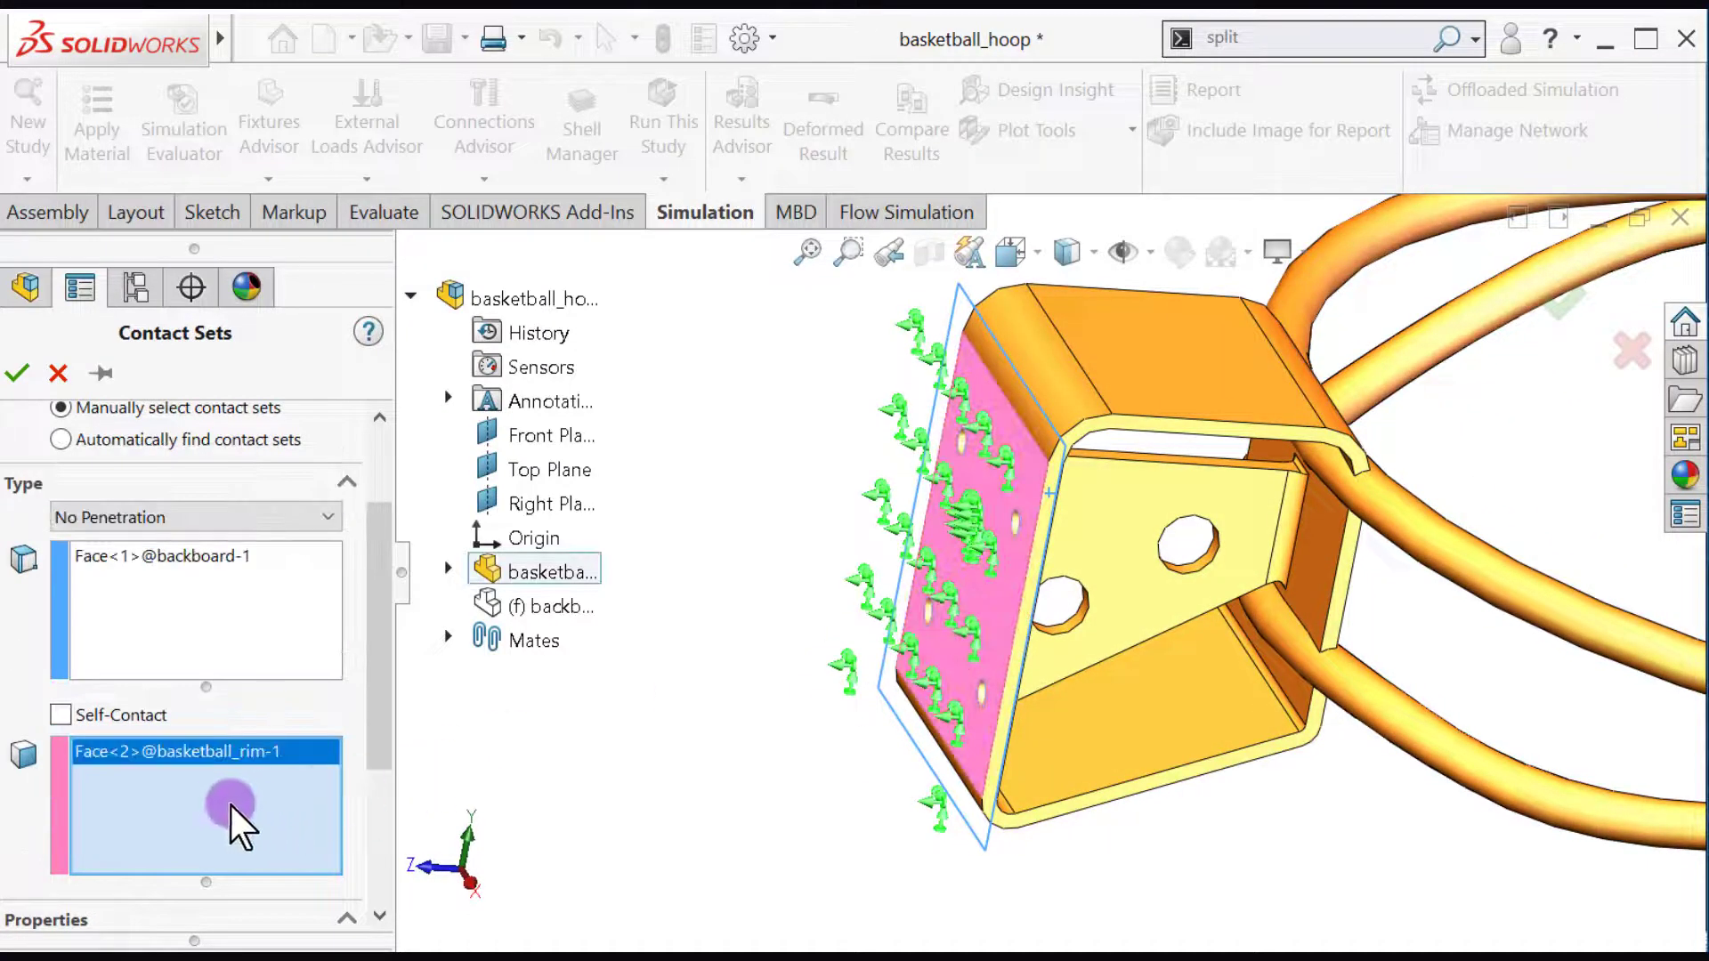
Step: Show the backboard again and accept the contact set between backboard and rim bracket
{"action": "right_click", "coordinate": [548, 589]}
{"action": "left_click", "coordinate": [614, 662]}
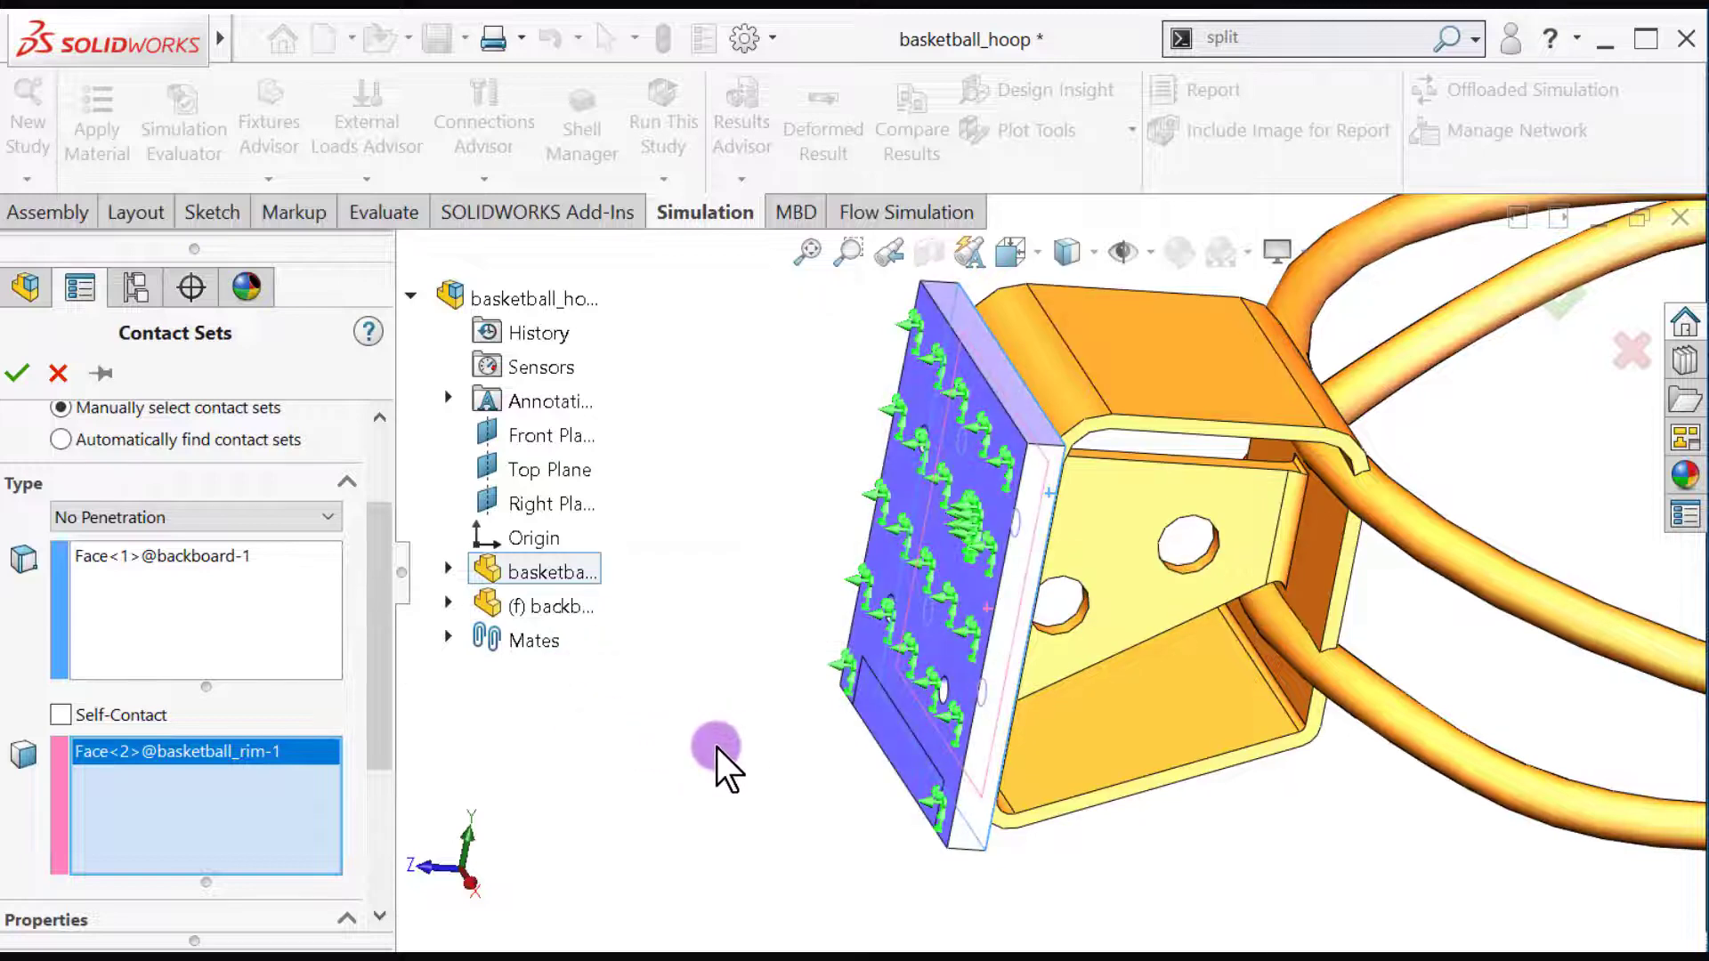
{"action": "middle_click_drag", "start_coordinate": [683, 747], "coordinate": [650, 738]}
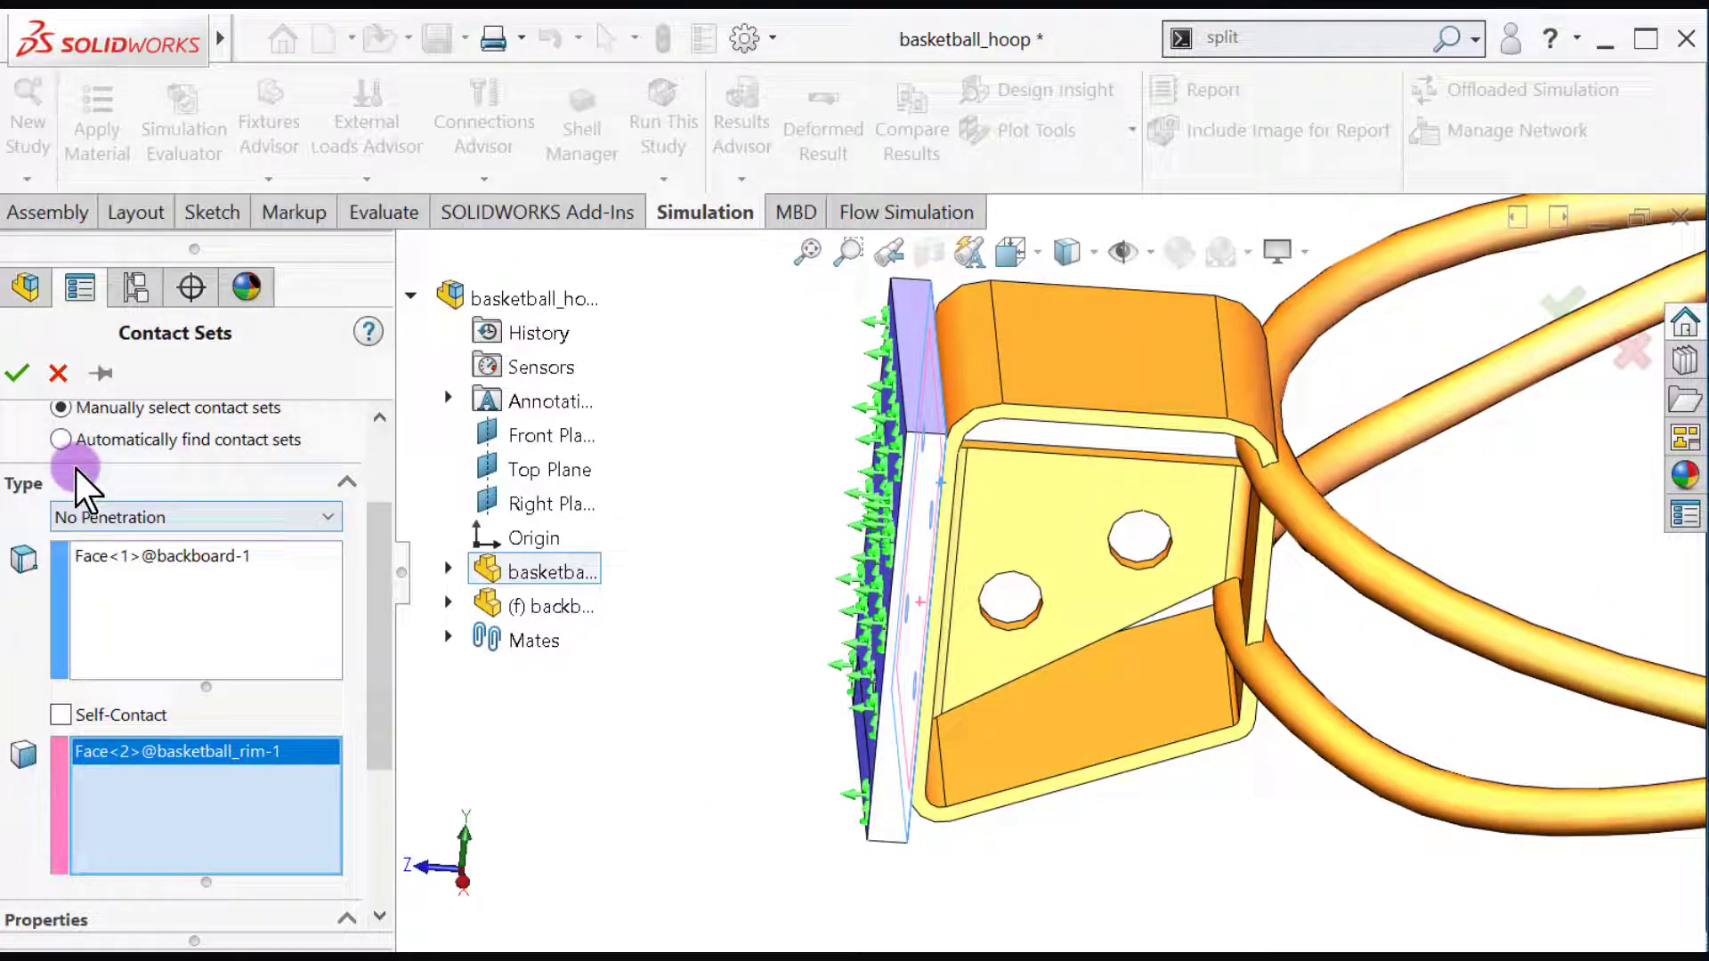
{"action": "left_click", "coordinate": [22, 374]}
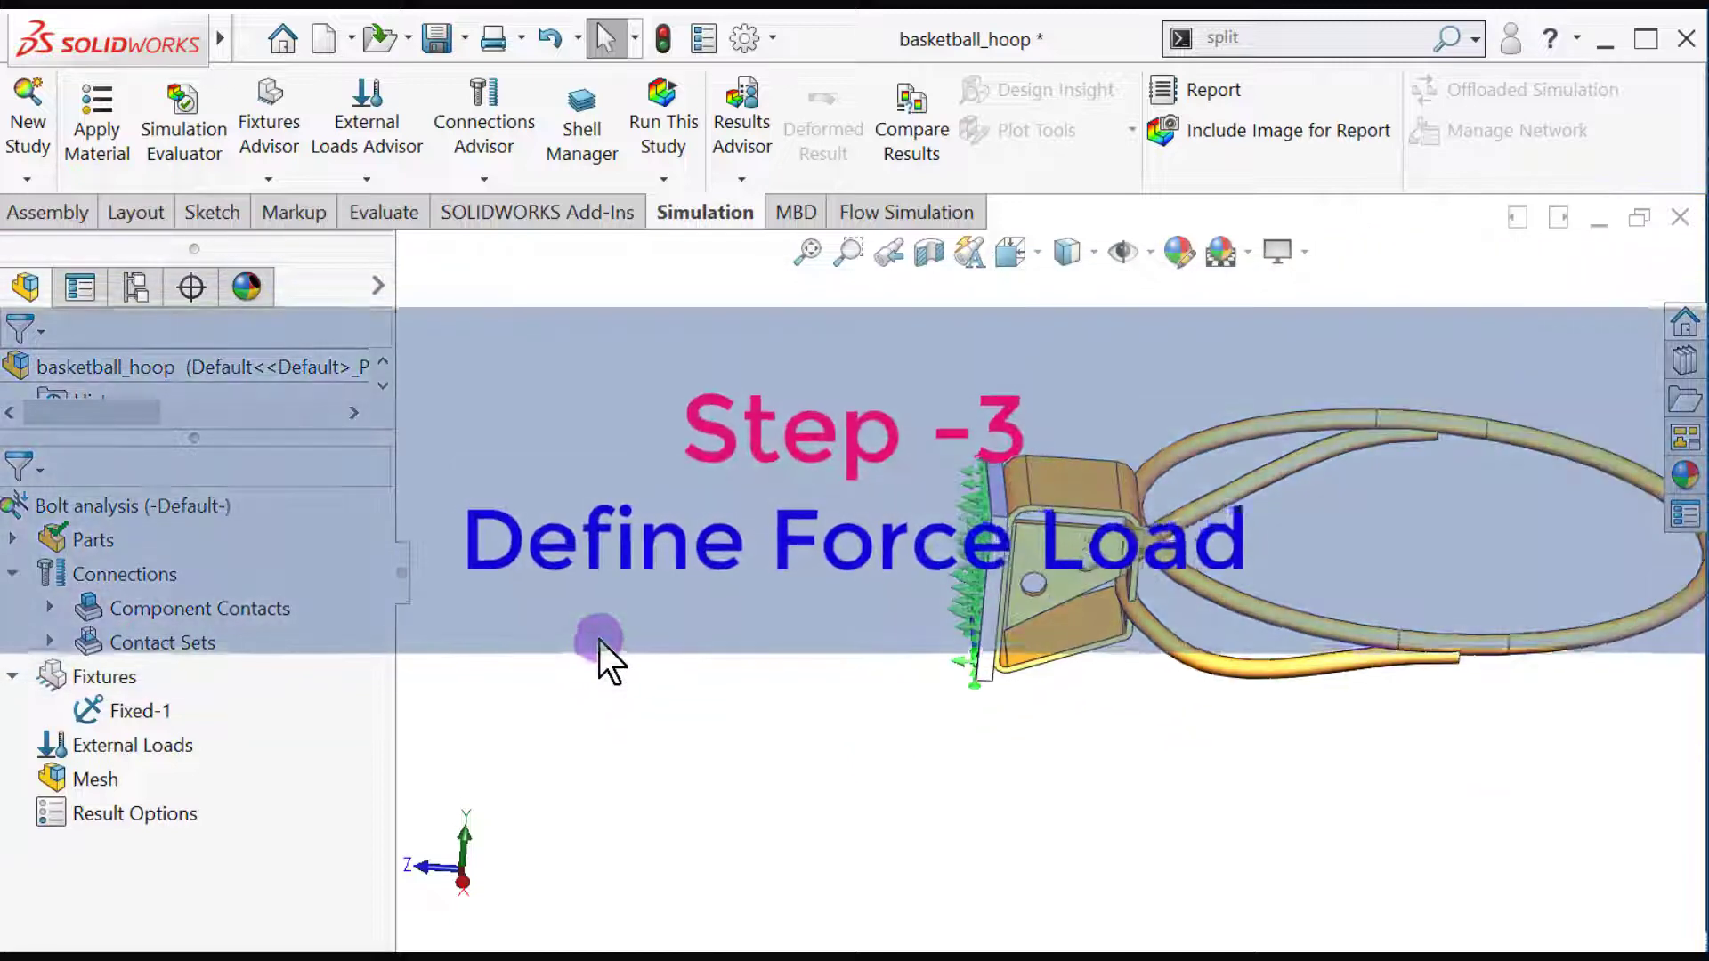
Step: Start a force load on the short split face at the rim's far end, opposite the backboard
{"action": "scroll", "coordinate": [957, 552], "scroll_direction": "down", "scroll_amount": 3}
{"action": "middle_click_drag", "start_coordinate": [1068, 579], "coordinate": [1024, 574]}
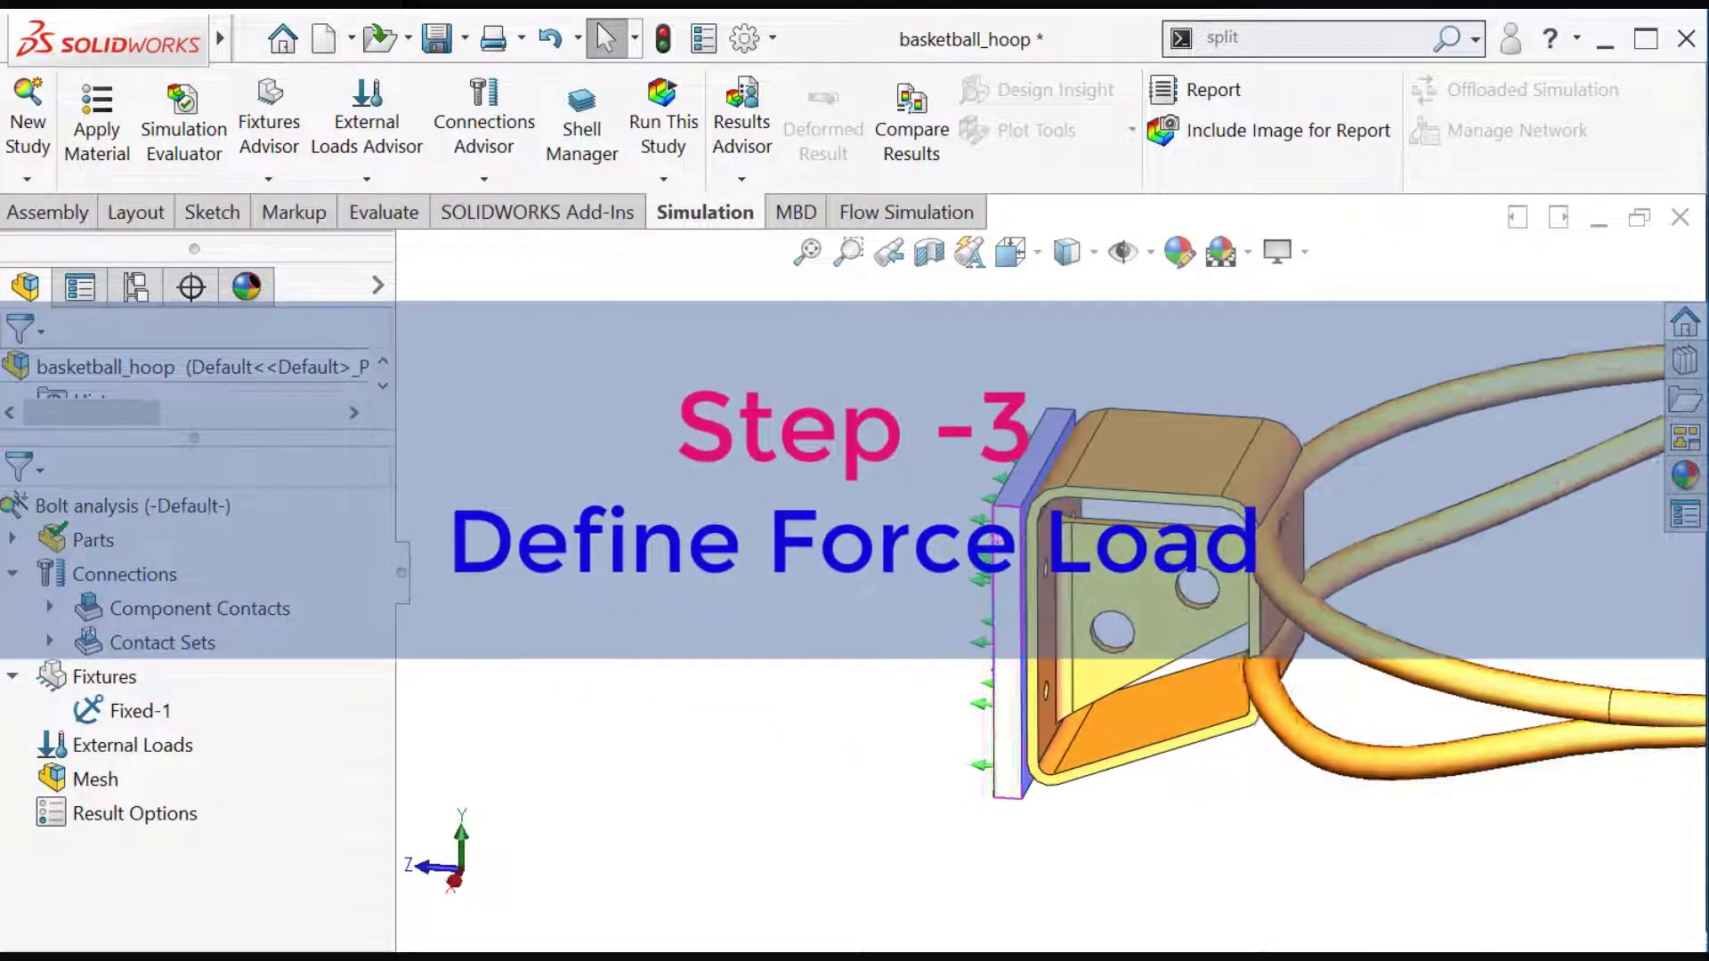
{"action": "scroll", "coordinate": [1175, 583], "scroll_direction": "up", "scroll_amount": 4}
{"action": "scroll", "coordinate": [1397, 578], "scroll_direction": "down", "scroll_amount": 3}
{"action": "scroll", "coordinate": [1398, 579], "scroll_direction": "up", "scroll_amount": 3}
{"action": "scroll", "coordinate": [1375, 596], "scroll_direction": "down", "scroll_amount": 3}
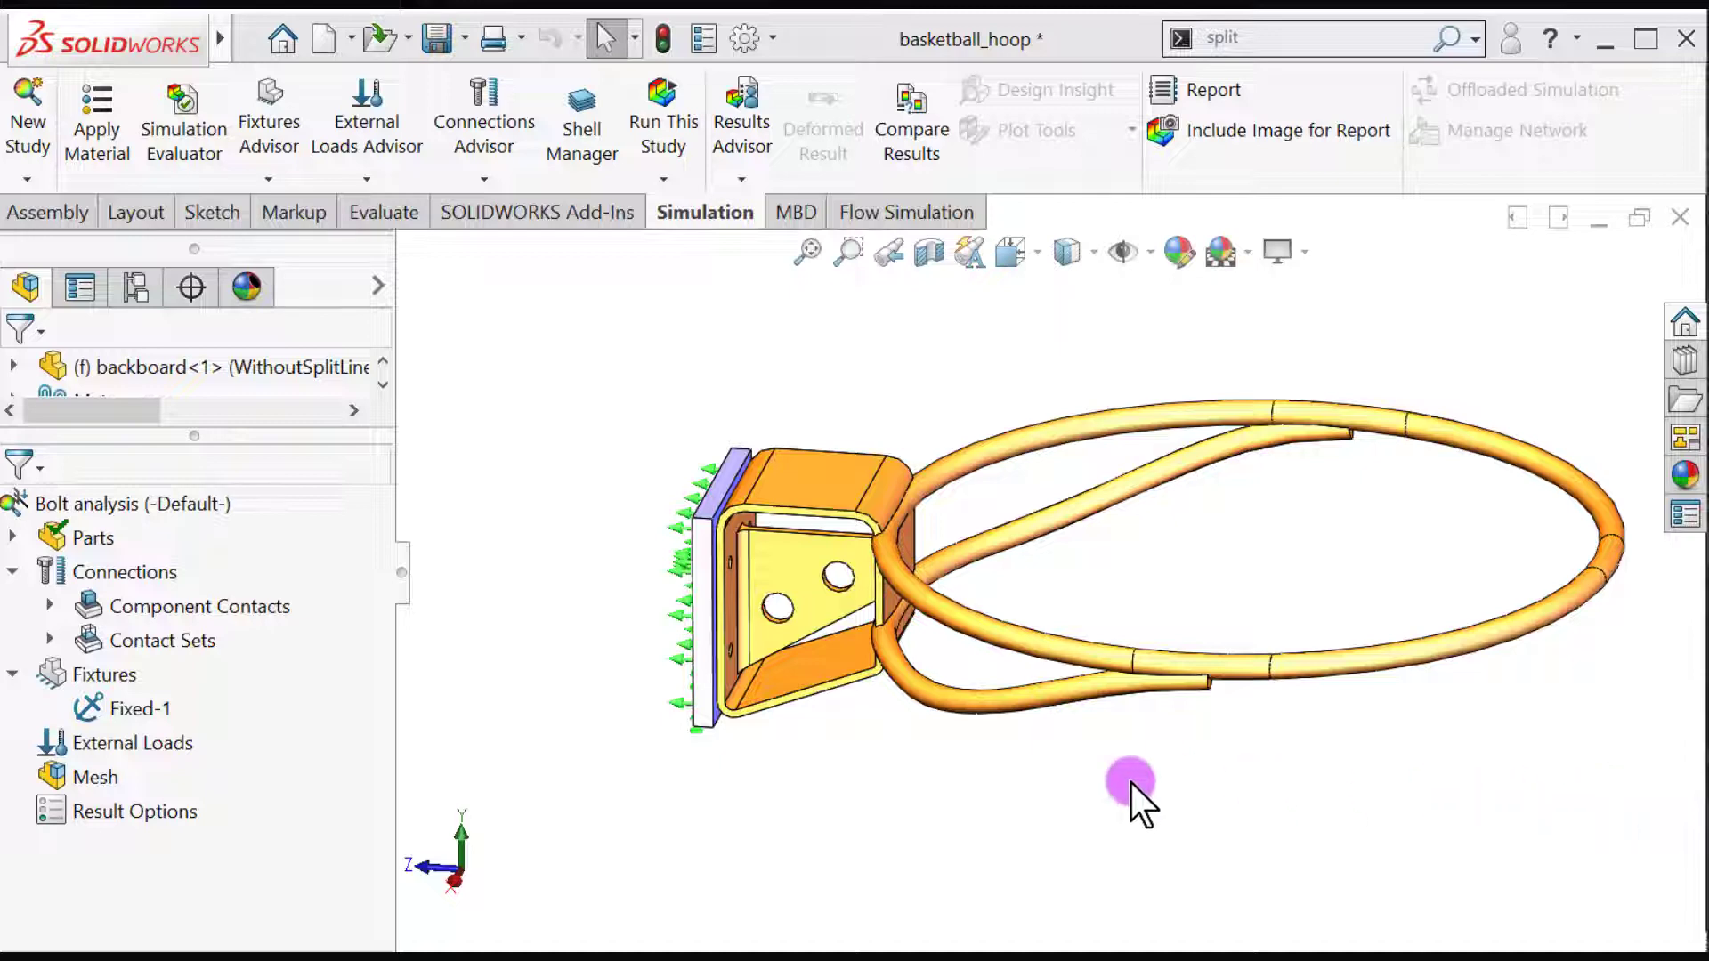
{"action": "right_click", "coordinate": [132, 744]}
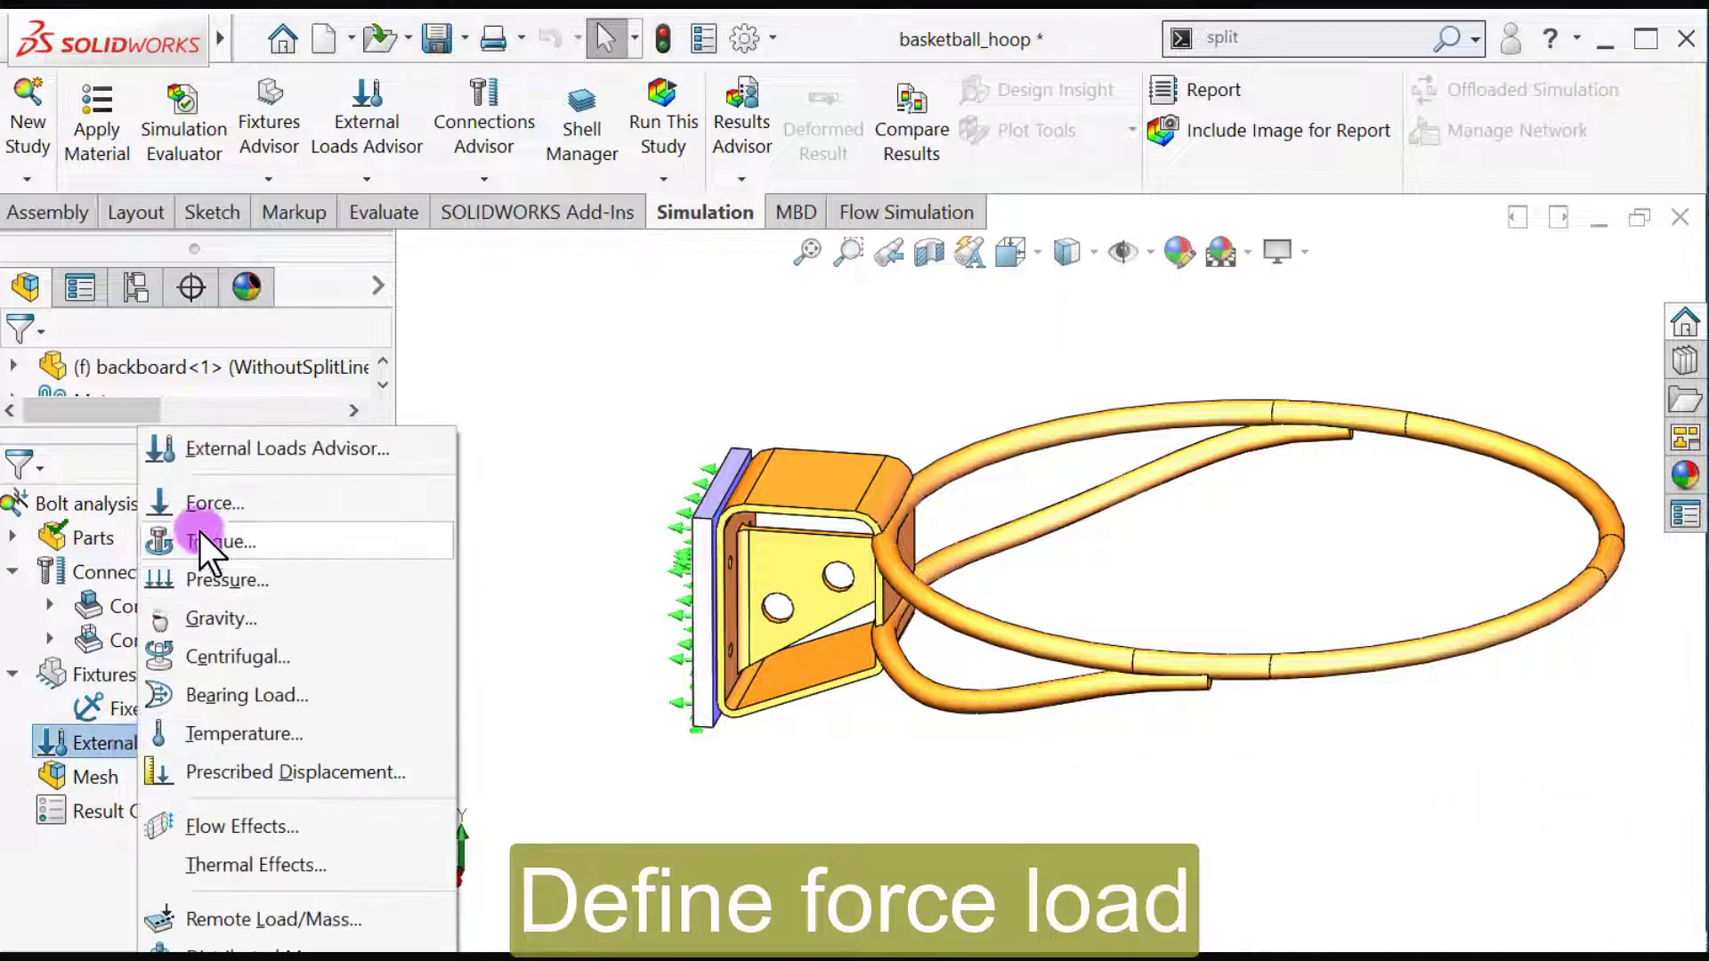
{"action": "left_click", "coordinate": [216, 504]}
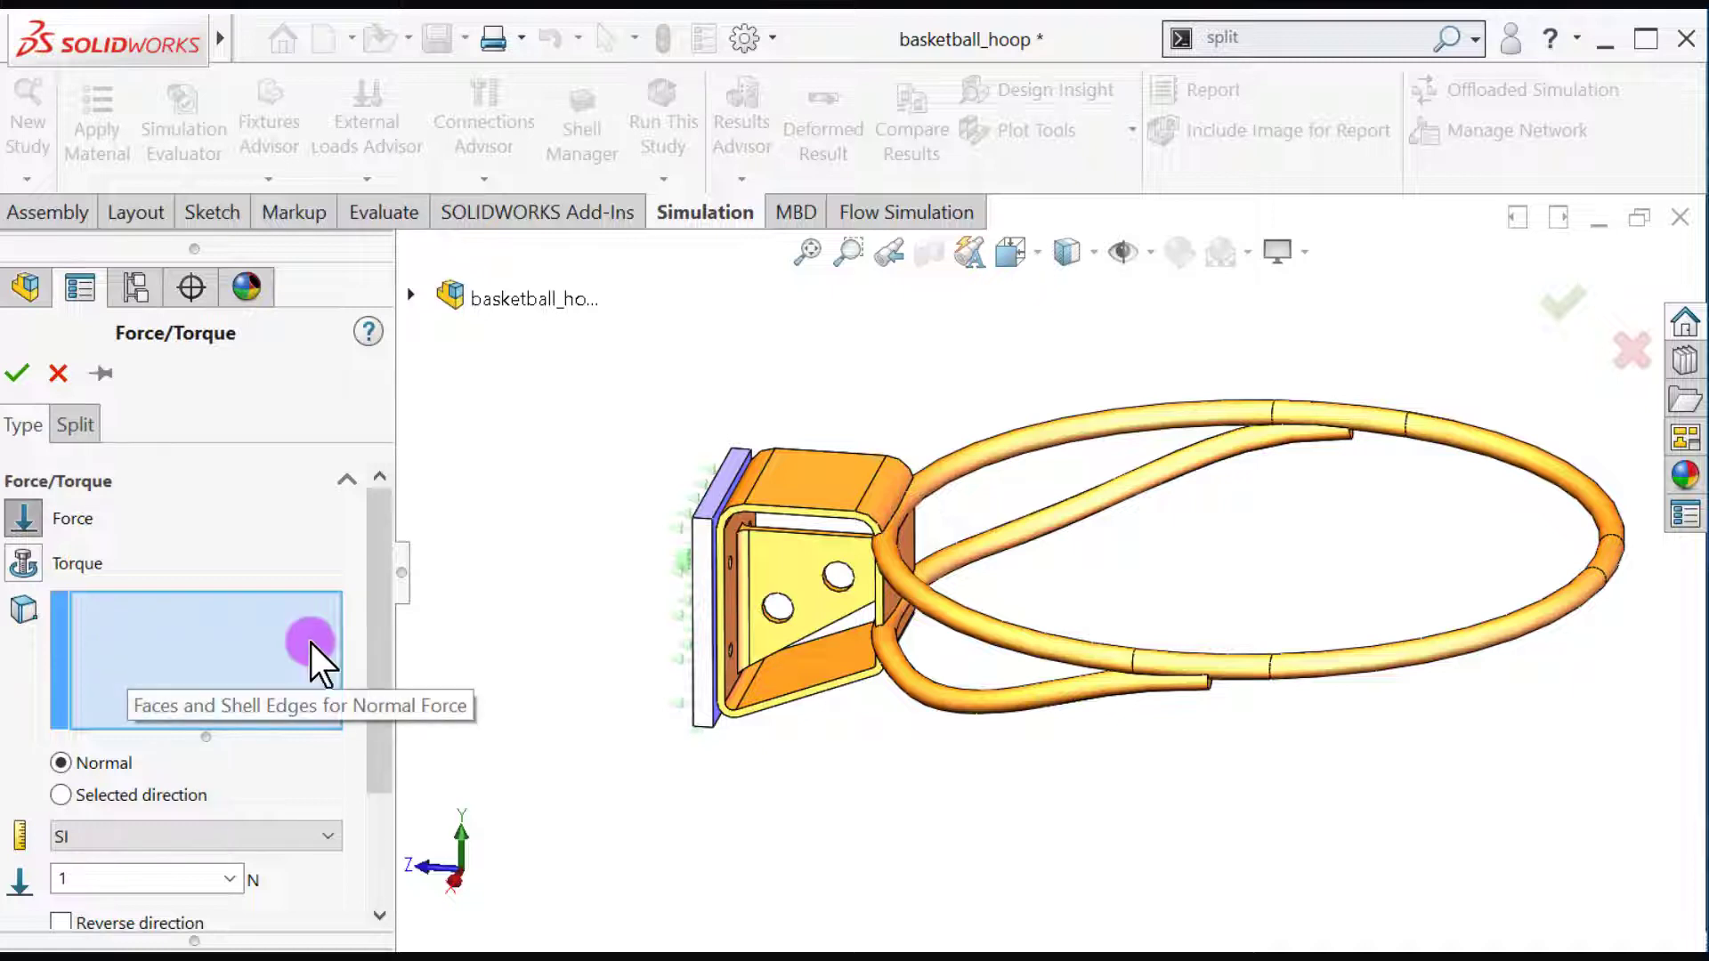
{"action": "left_click", "coordinate": [1602, 559]}
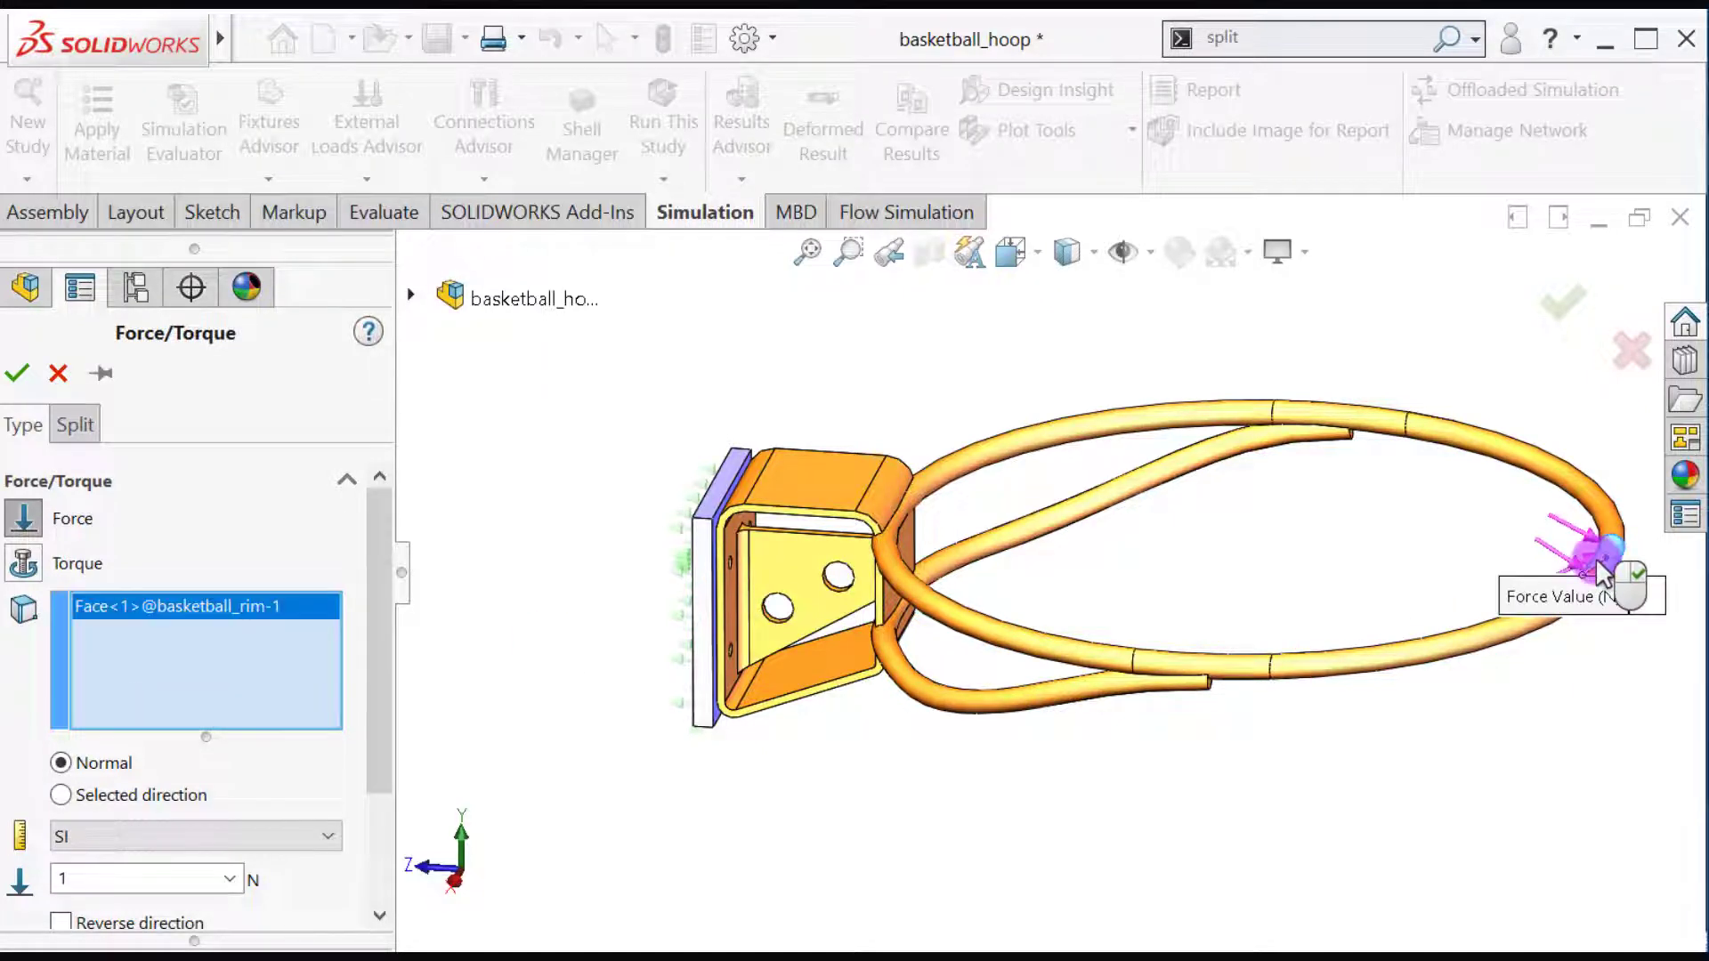
Step: Apply the force in a selected direction, using the assembly's Right Plane as the direction reference
{"action": "left_click", "coordinate": [62, 797]}
{"action": "left_click", "coordinate": [123, 819]}
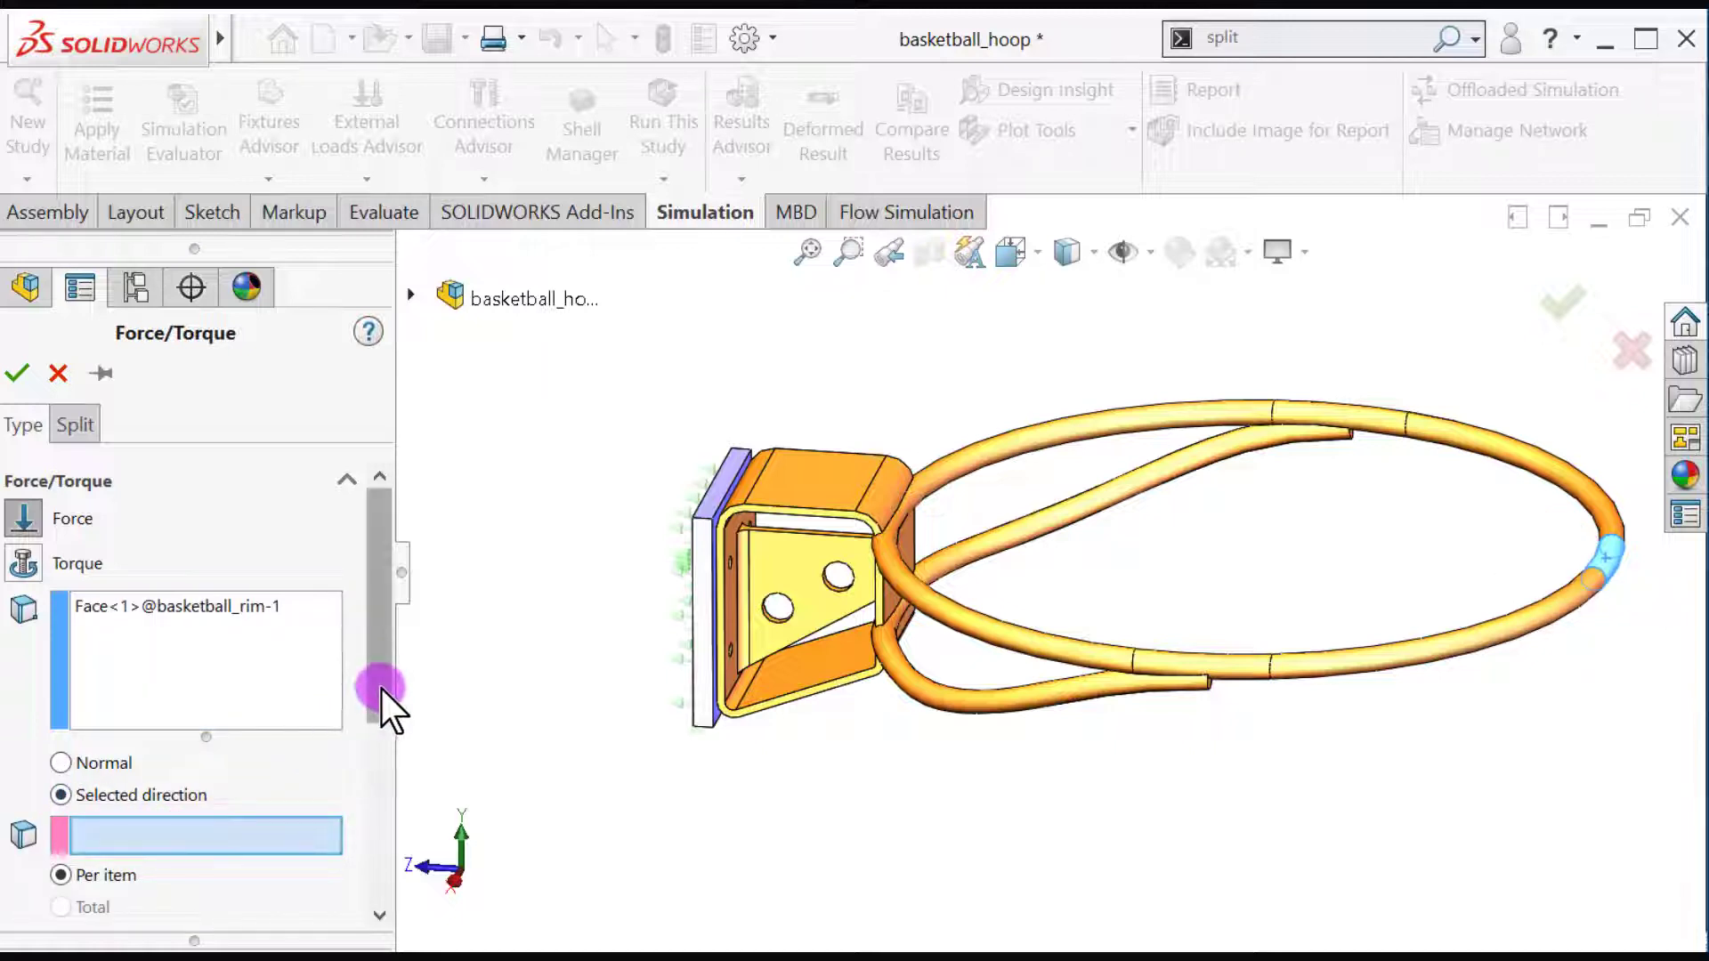
{"action": "scroll", "coordinate": [374, 712], "scroll_direction": "down", "scroll_amount": 1}
{"action": "left_click", "coordinate": [411, 297]}
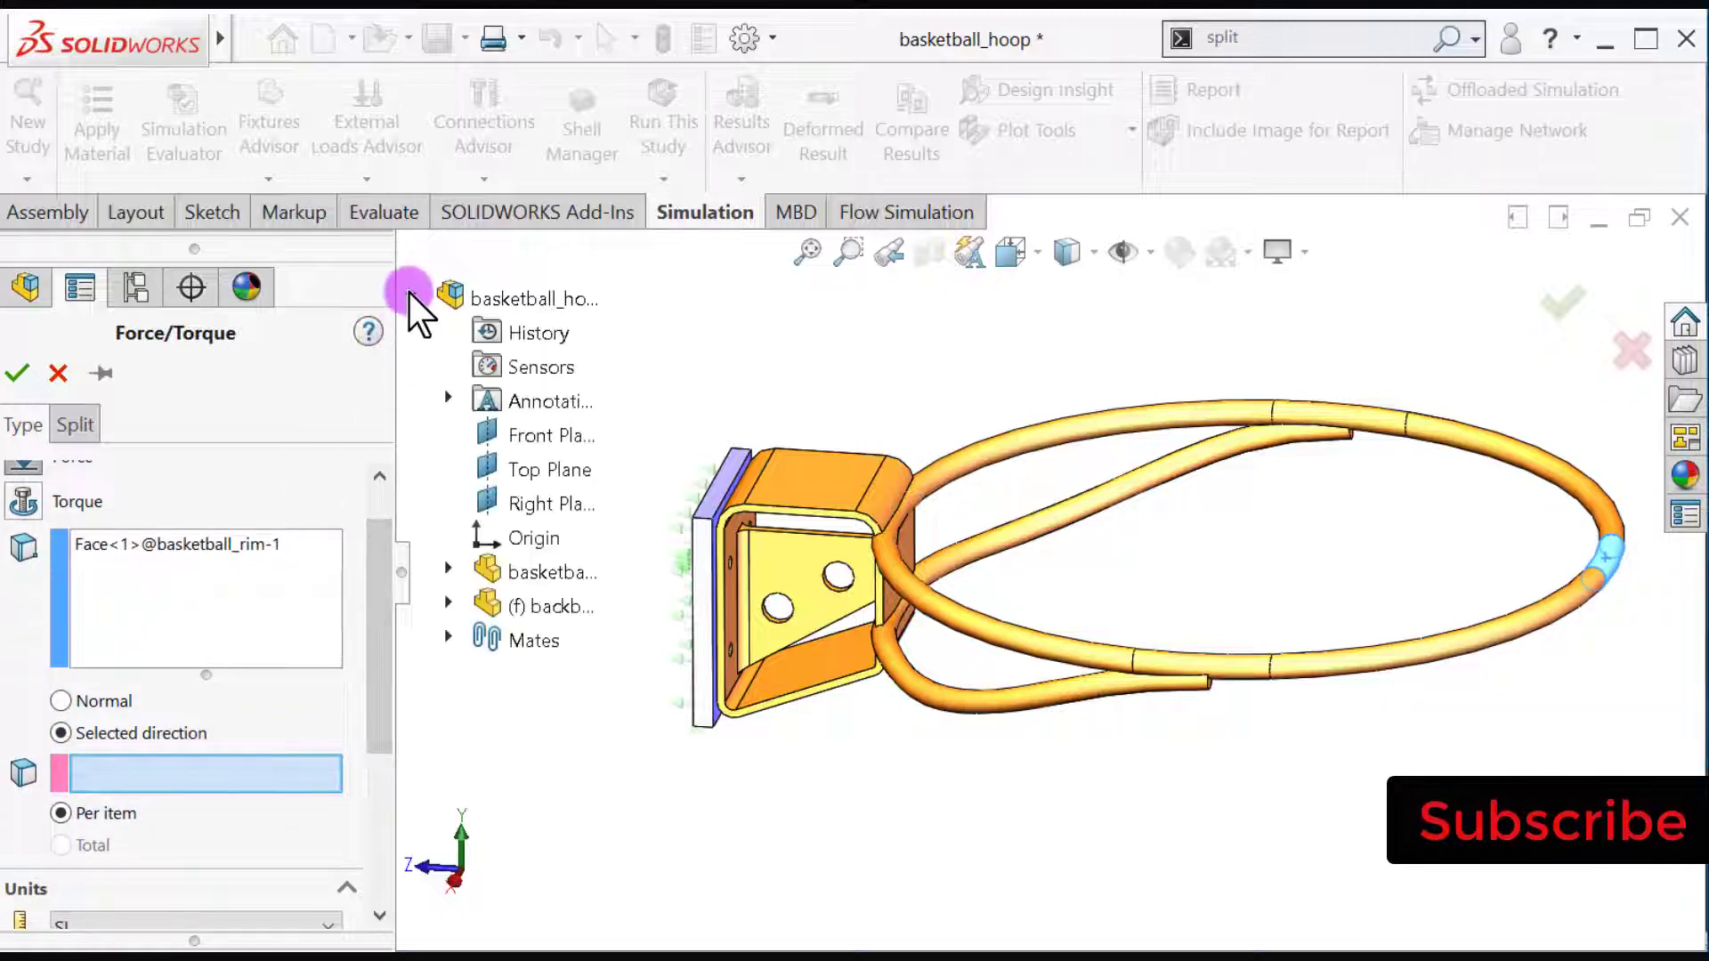
{"action": "left_click", "coordinate": [523, 443]}
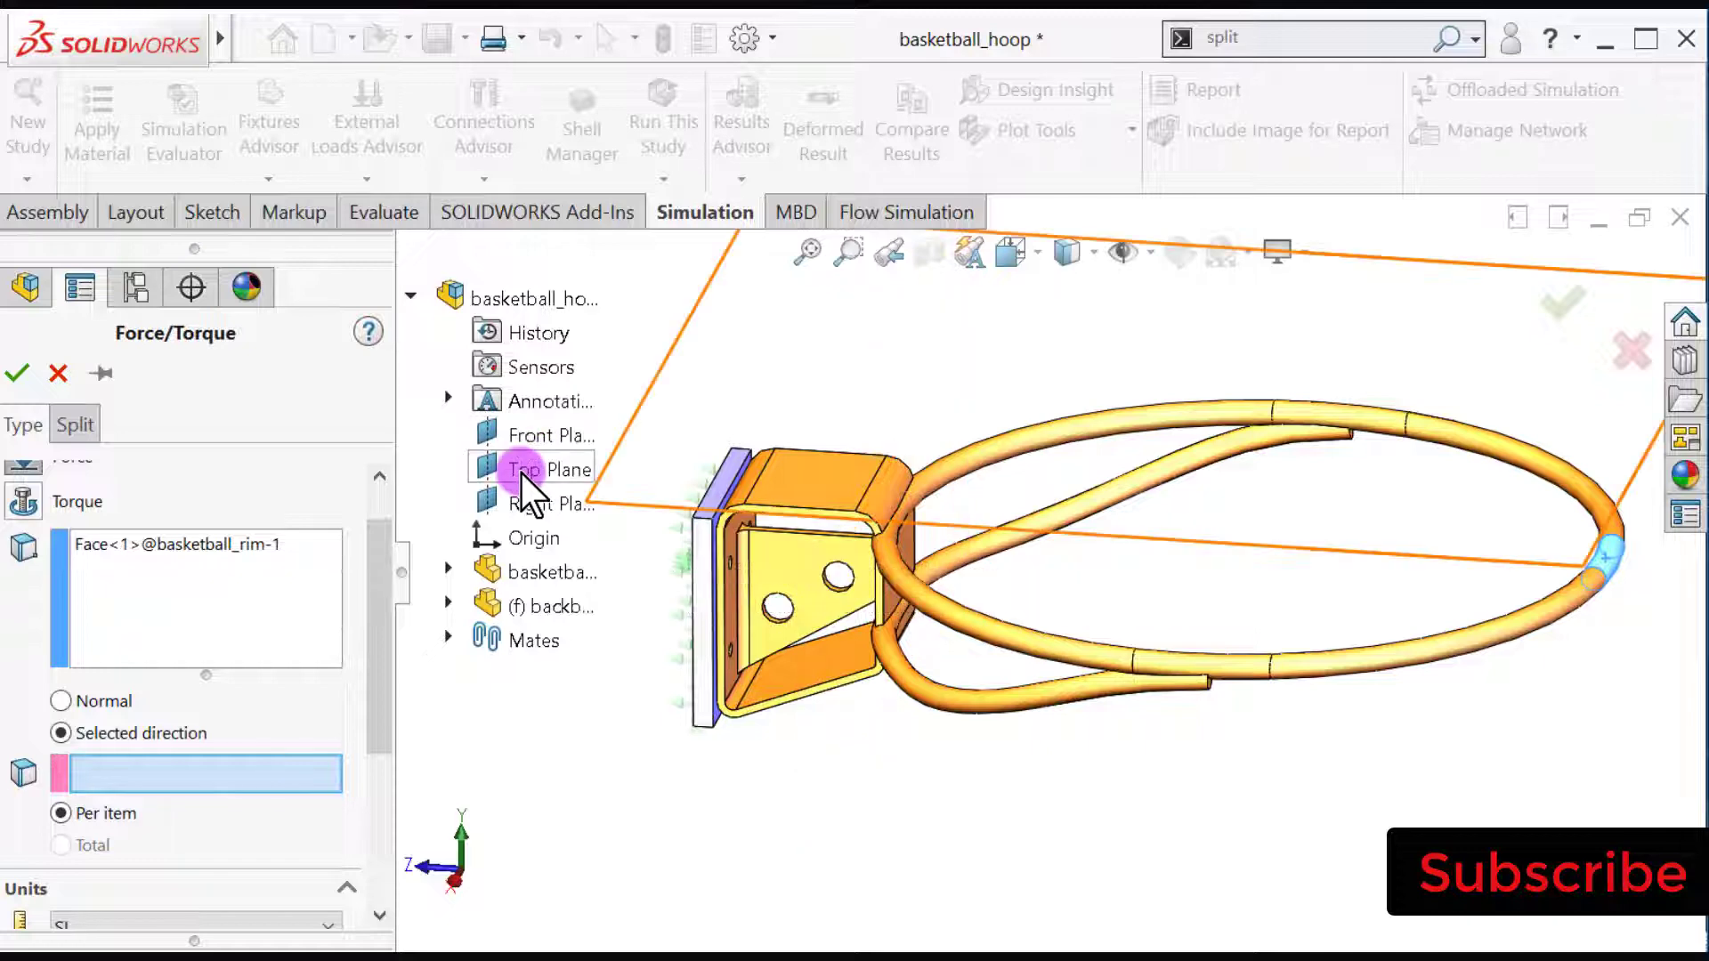
{"action": "left_click", "coordinate": [525, 505]}
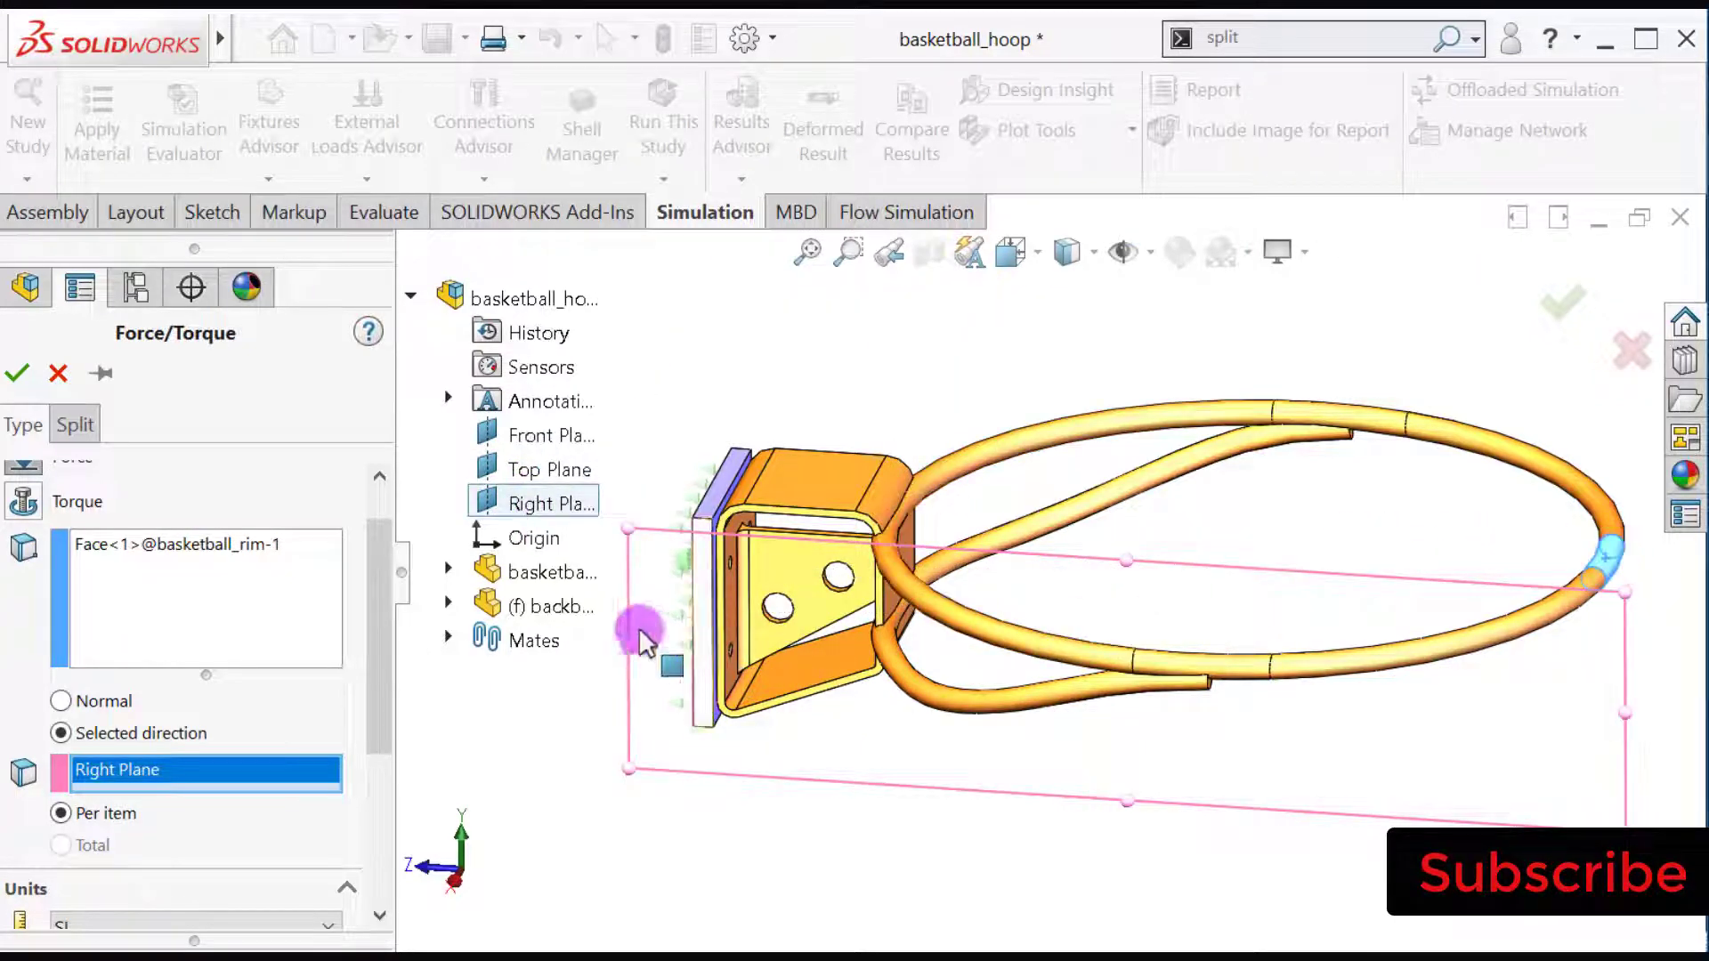
Step: Set the force units to English (IPS), apply 250 lbf along plane direction 2 with reversed direction, and accept the load
{"action": "left_click_drag", "start_coordinate": [381, 656], "coordinate": [370, 732]}
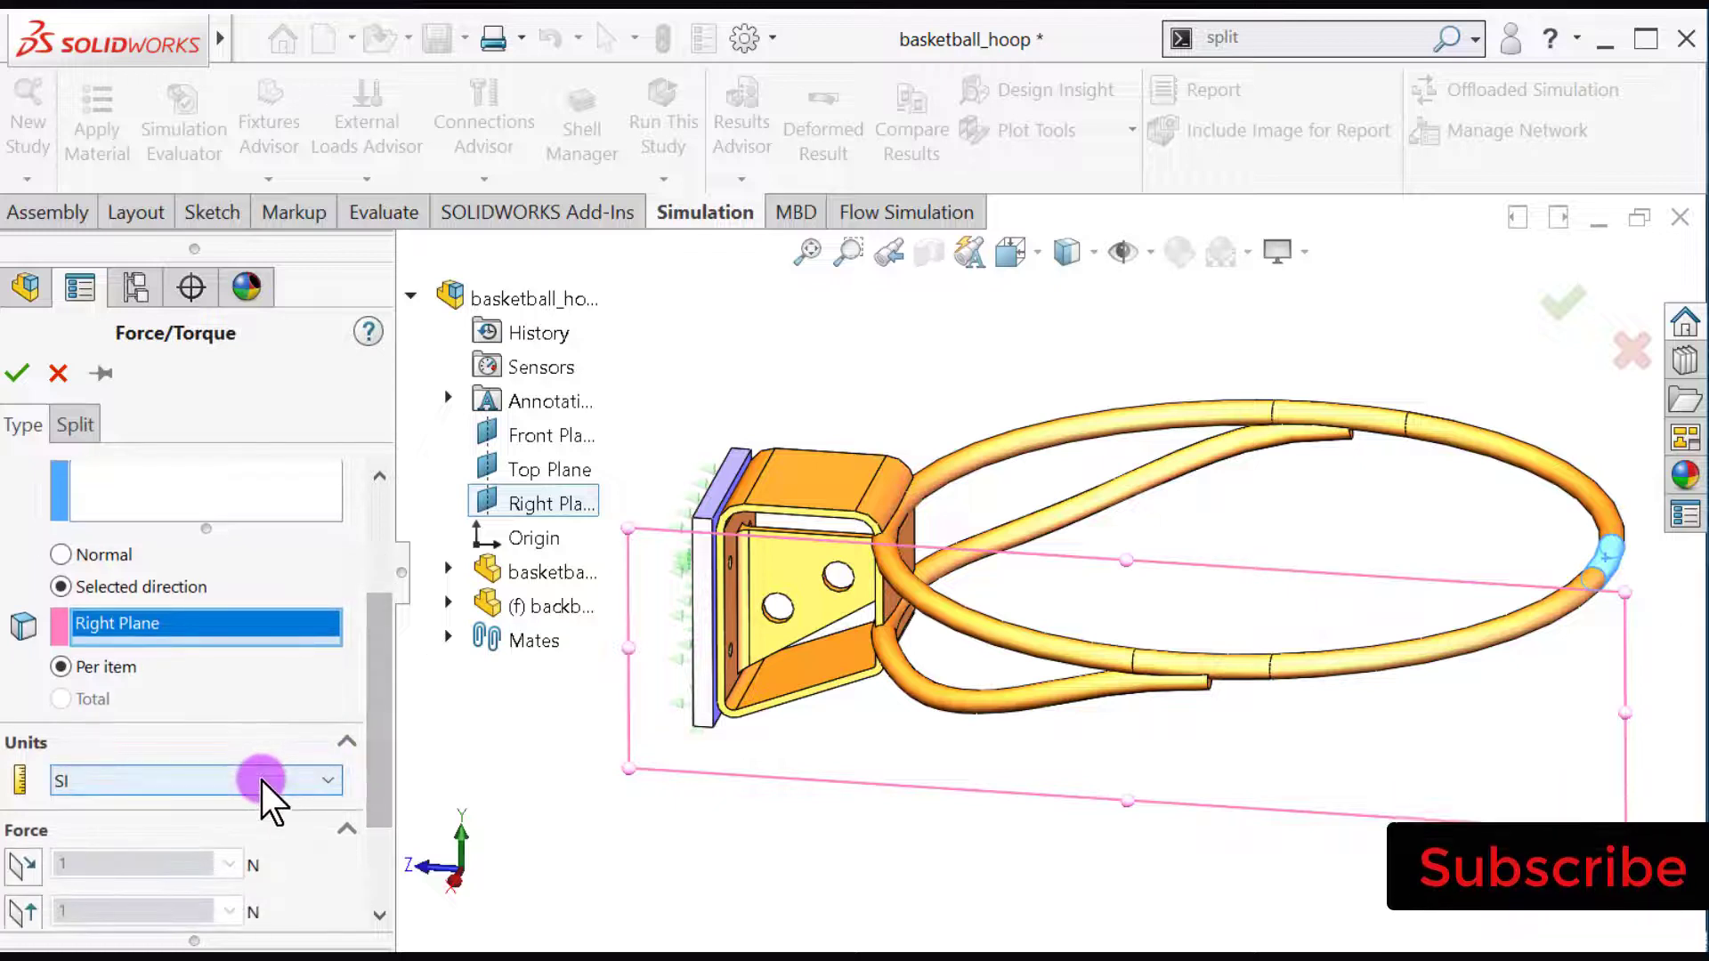
{"action": "left_click", "coordinate": [261, 780]}
{"action": "left_click", "coordinate": [169, 828]}
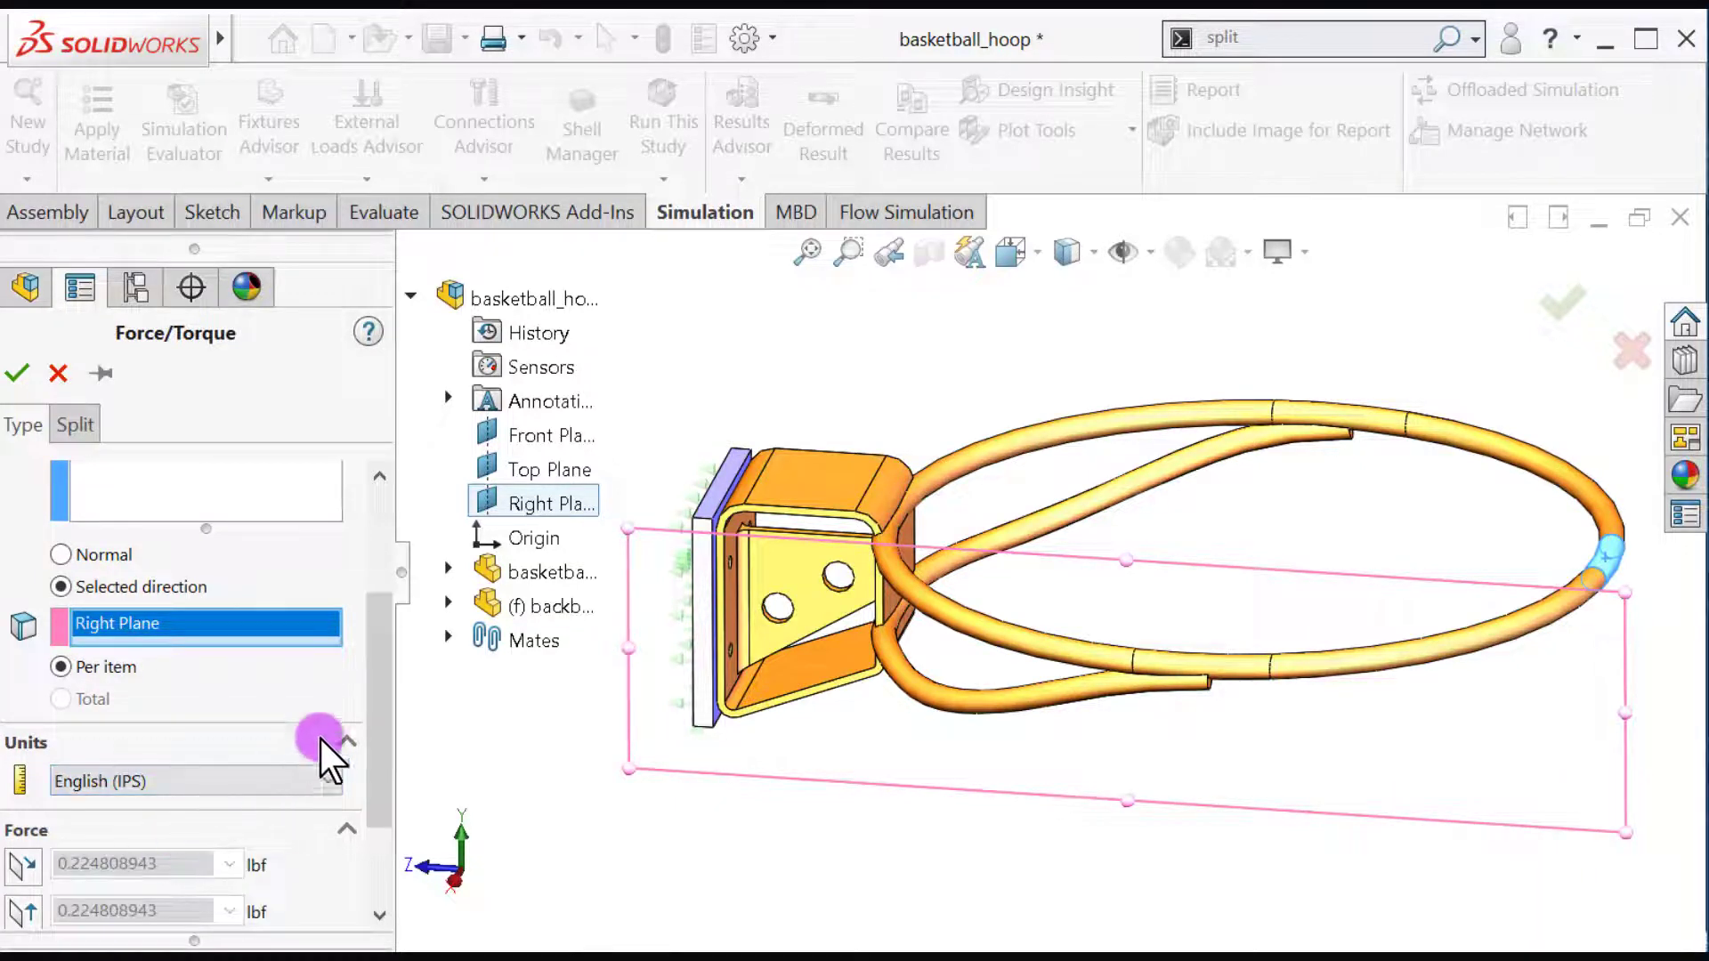
{"action": "left_click_drag", "start_coordinate": [381, 709], "coordinate": [382, 752]}
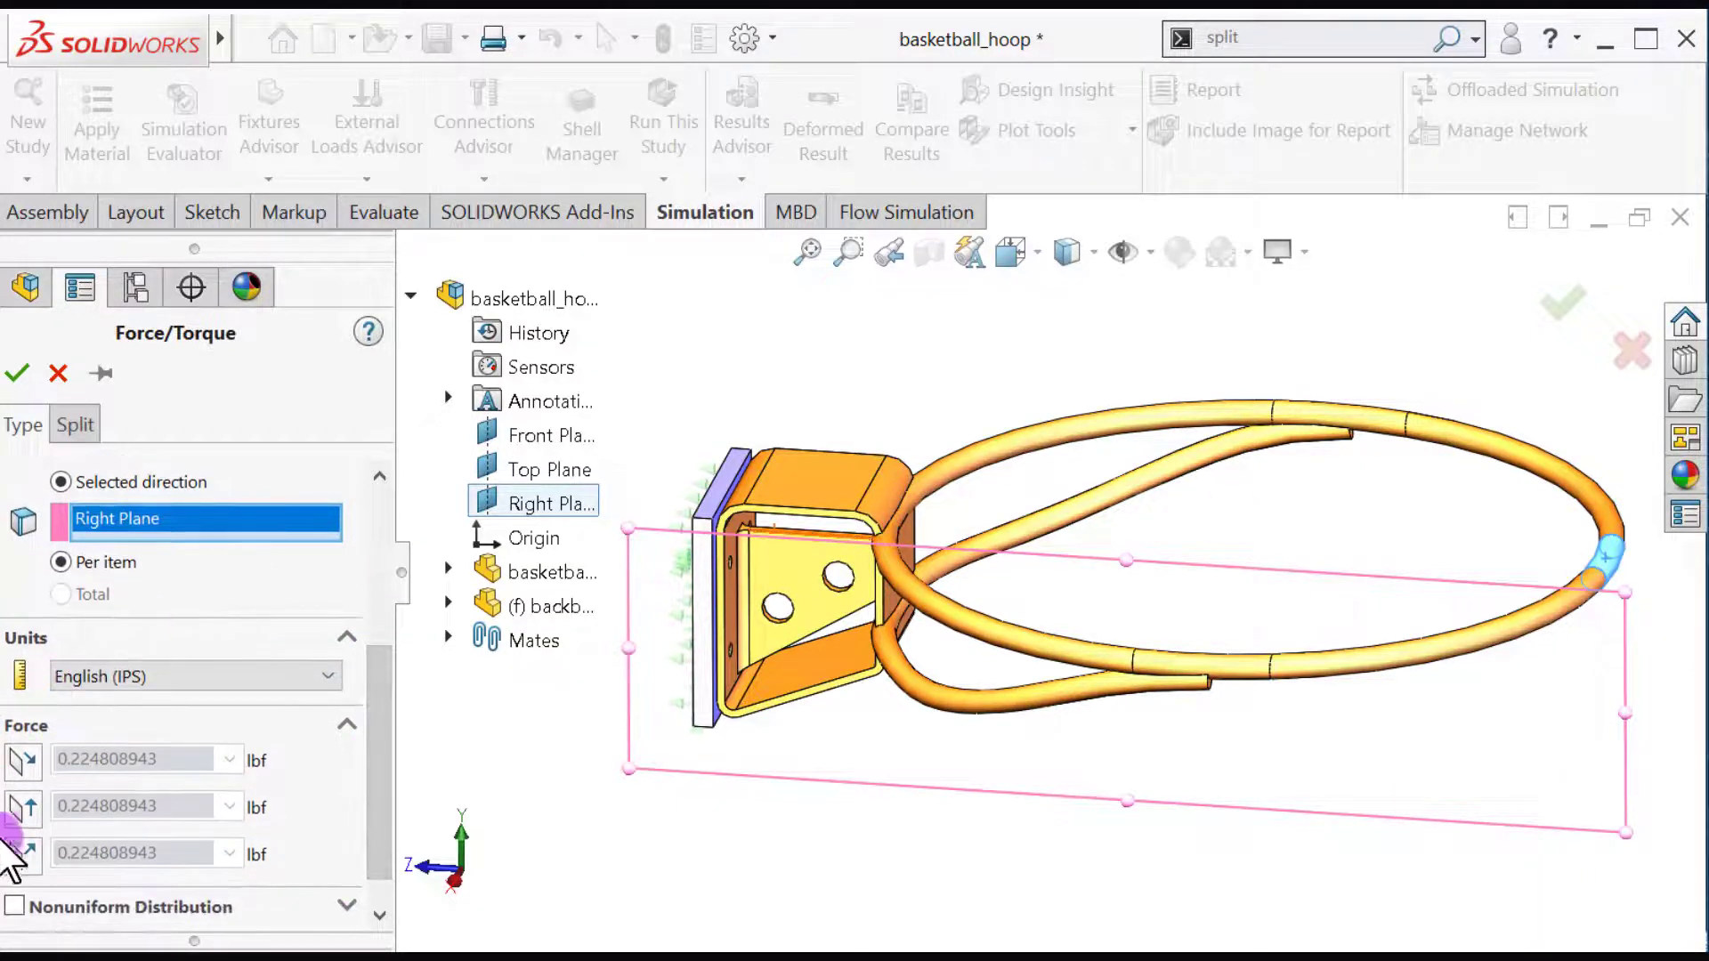
{"action": "left_click", "coordinate": [25, 810]}
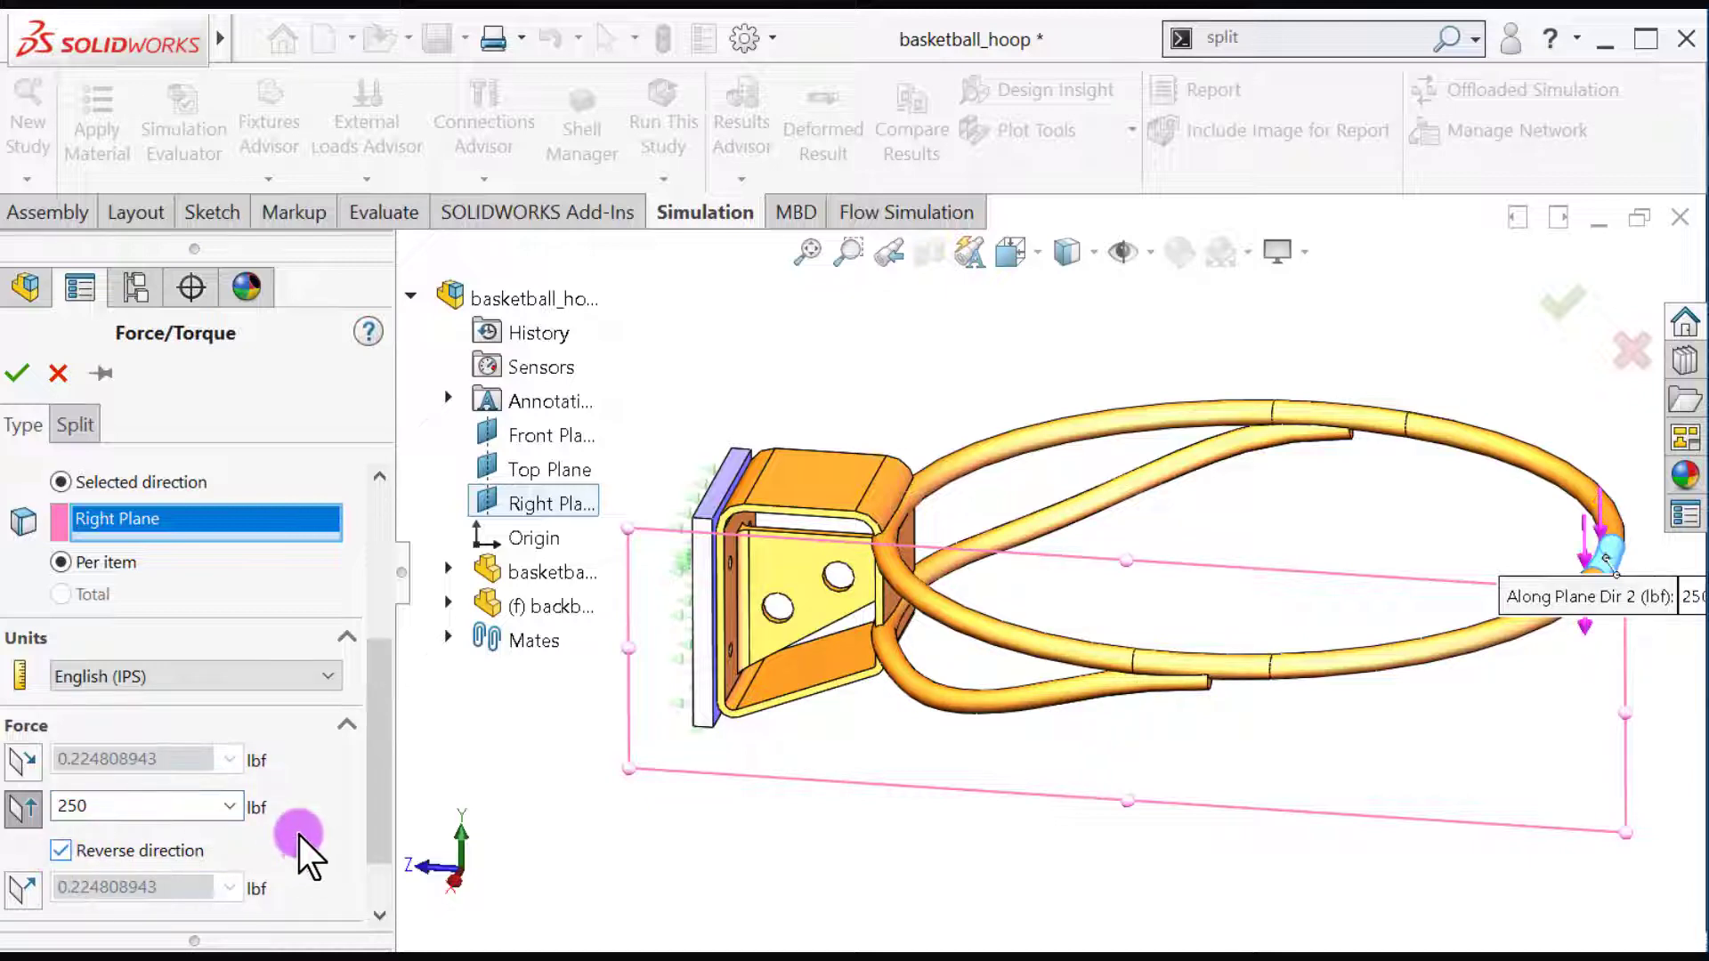
{"action": "left_click", "coordinate": [23, 426]}
{"action": "left_click", "coordinate": [20, 372]}
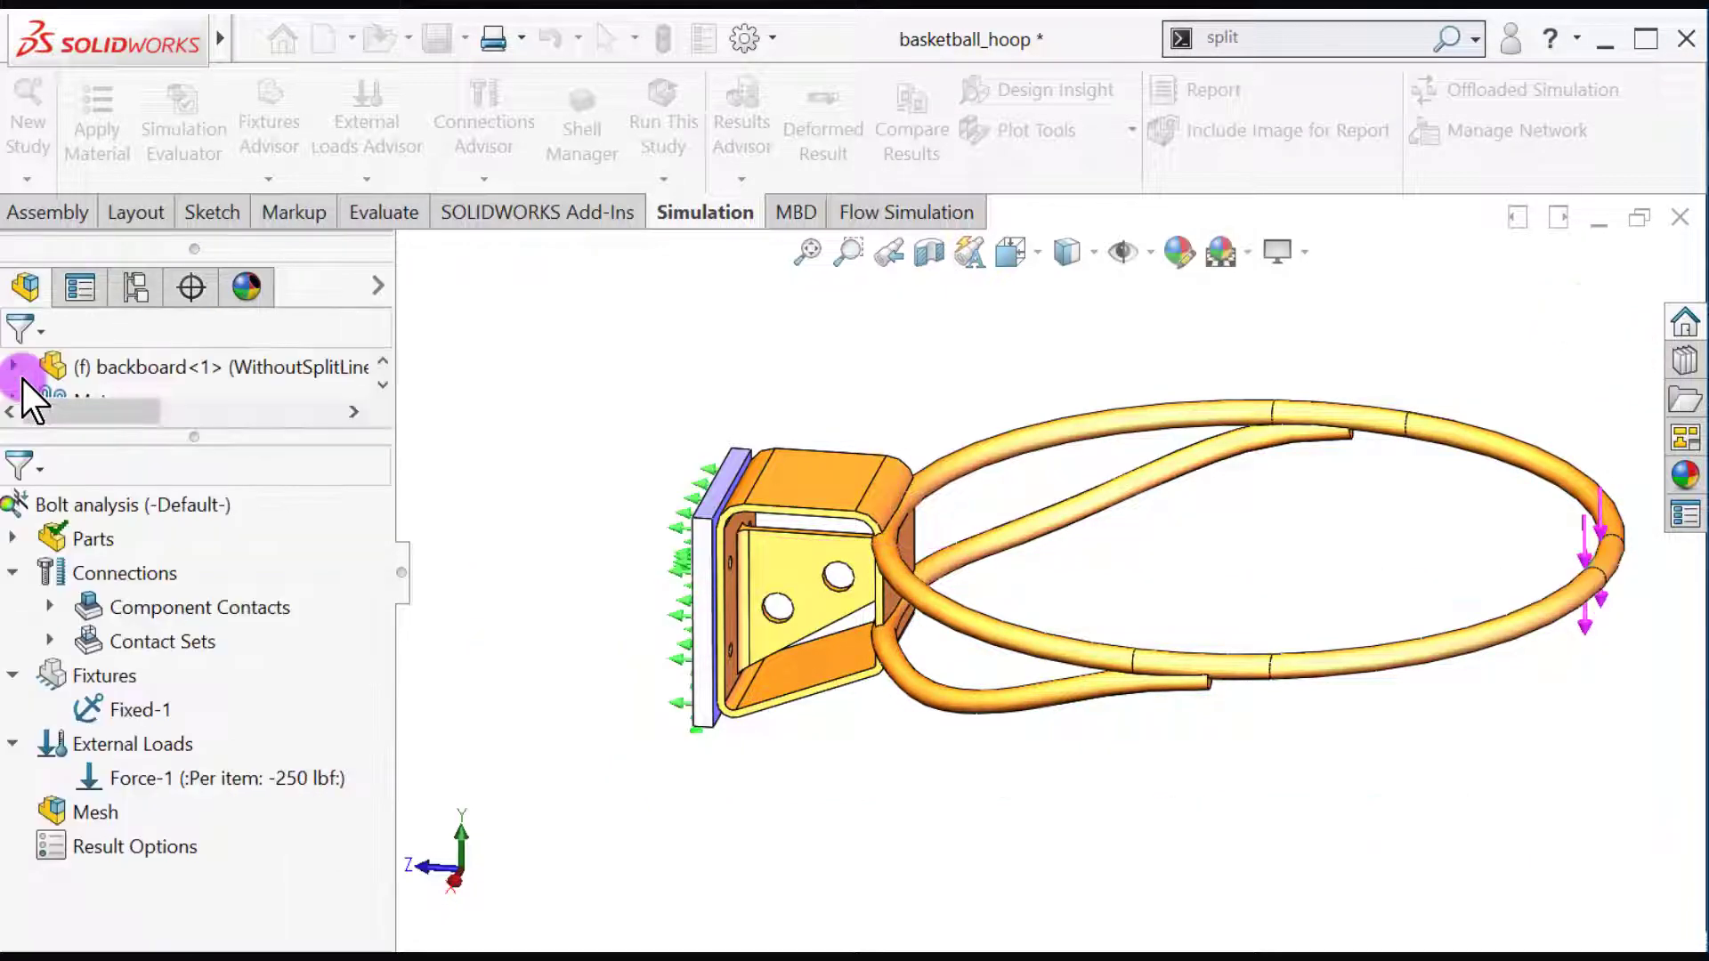
Step: Start a Standard or Counterbore with Nut bolt connector with its head on the lower hole edge inside the rim bracket's near side
{"action": "mouse_move", "coordinate": [1214, 817]}
{"action": "middle_mouse_down"}
{"action": "mouse_move", "coordinate": [1119, 824]}
{"action": "mouse_move", "coordinate": [1217, 786]}
{"action": "mouse_move", "coordinate": [1198, 799]}
{"action": "middle_mouse_up"}
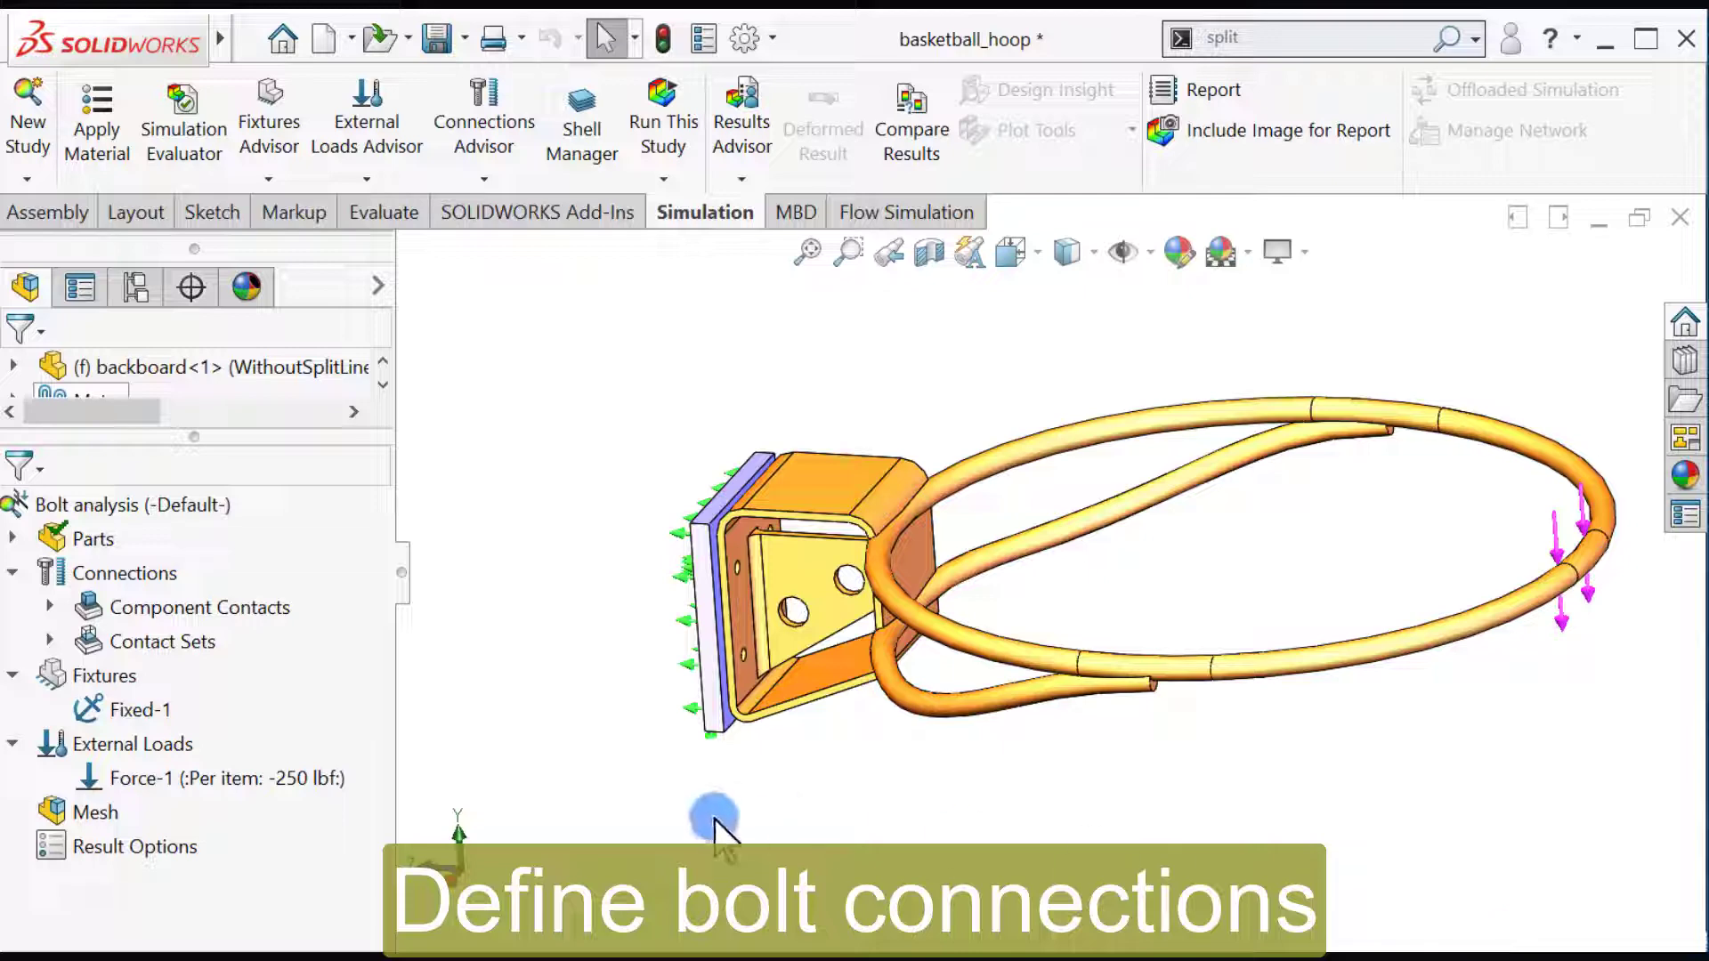
{"action": "left_click", "coordinate": [88, 753]}
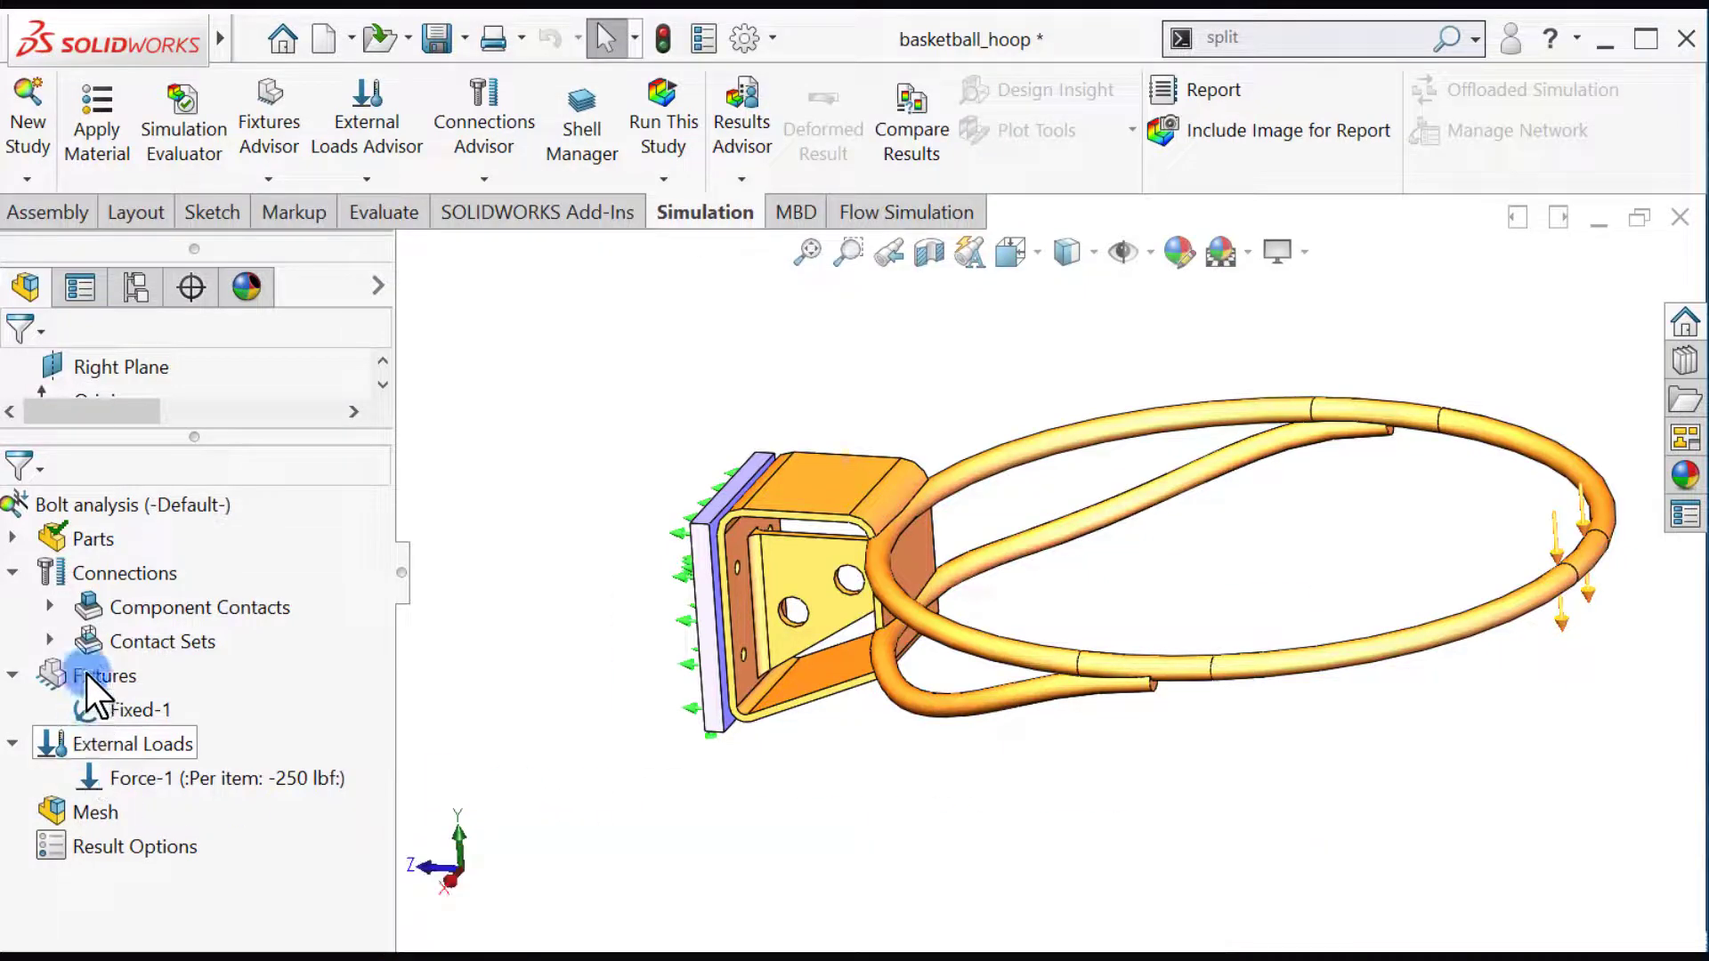
{"action": "left_click", "coordinate": [77, 573]}
{"action": "right_click", "coordinate": [98, 574]}
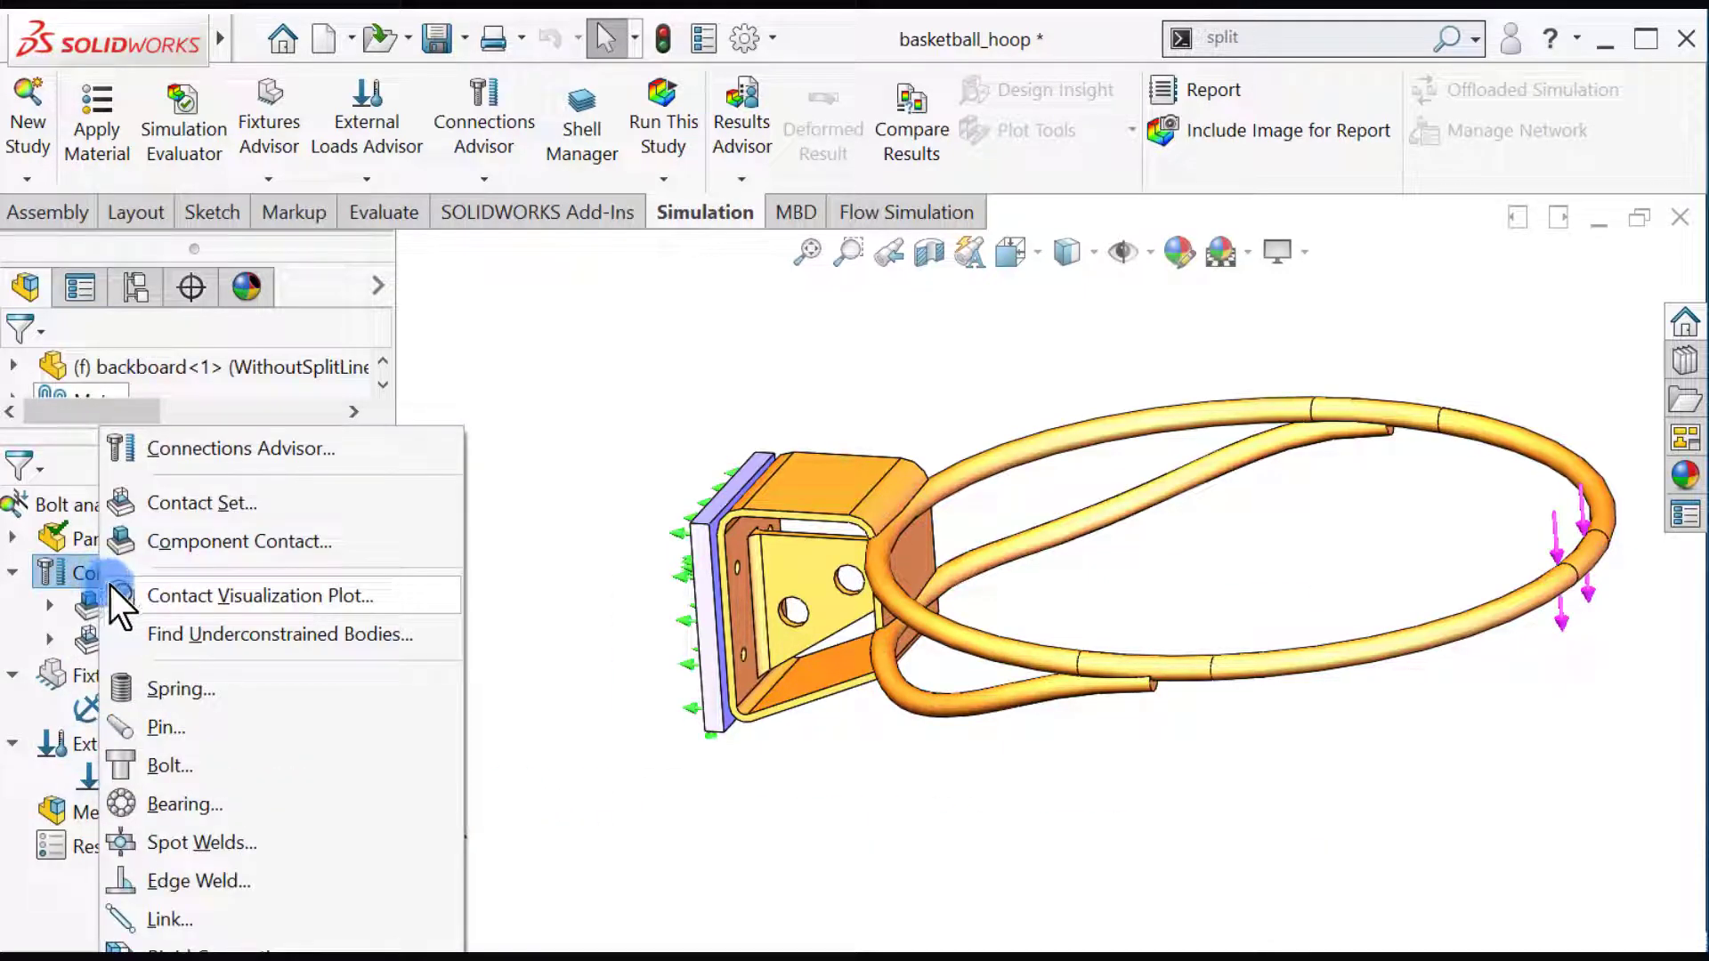
{"action": "left_click", "coordinate": [160, 766]}
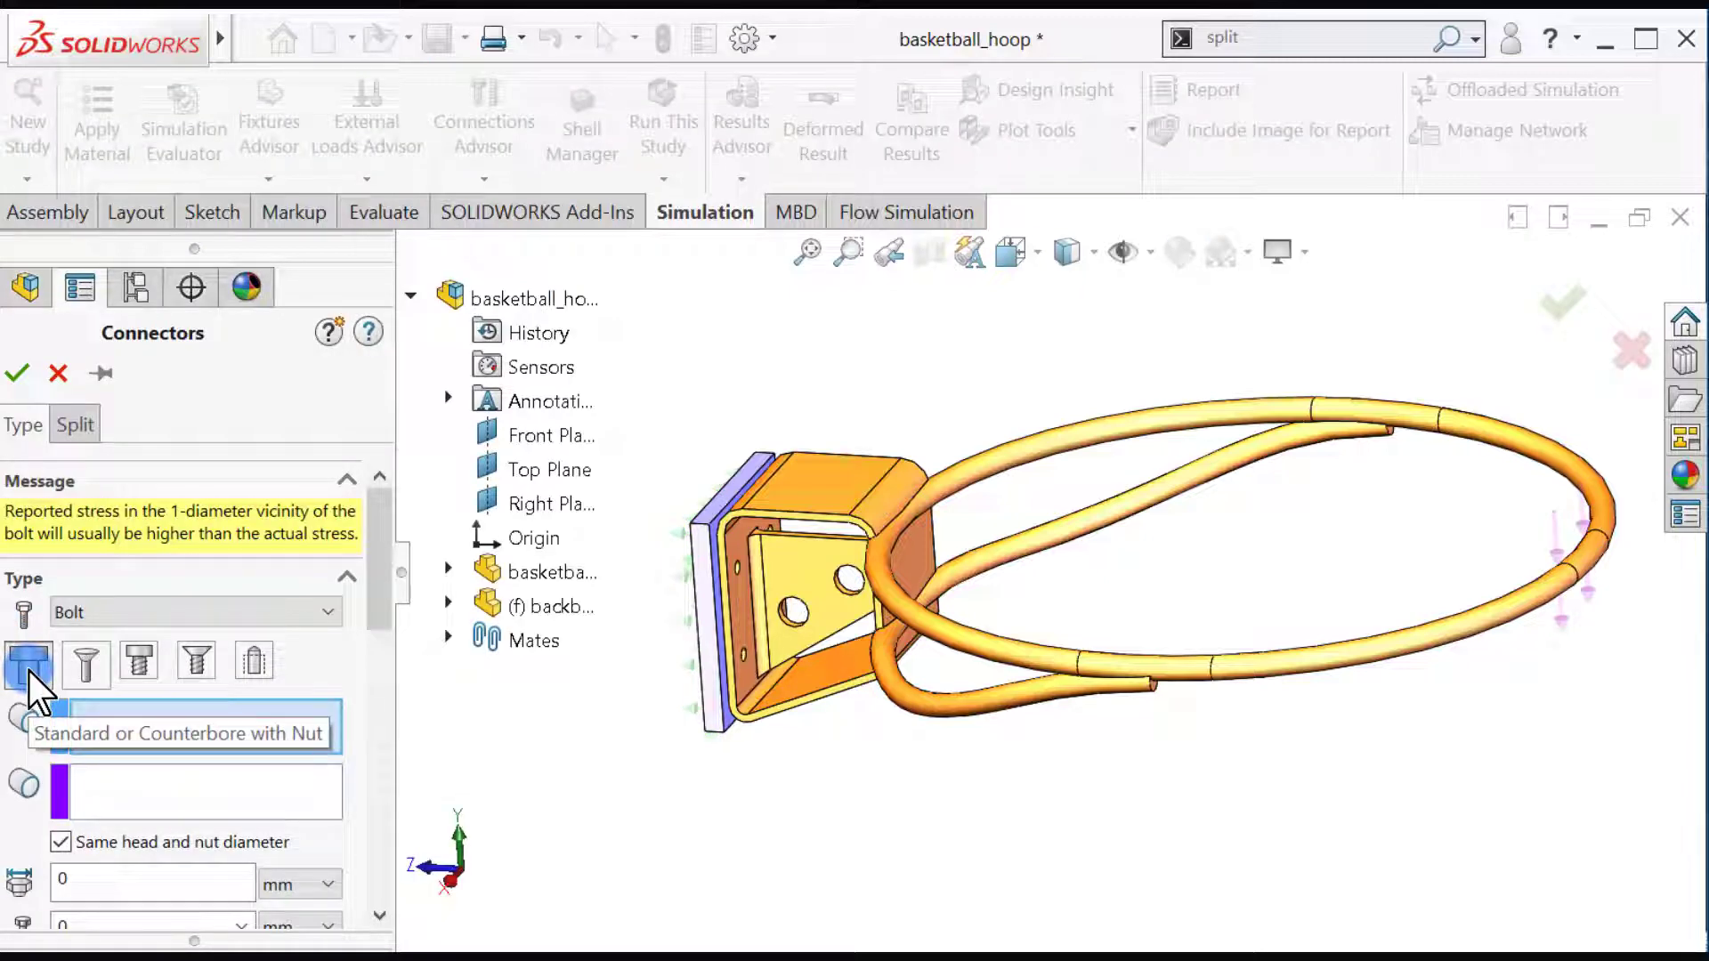
{"action": "scroll", "coordinate": [646, 699], "scroll_direction": "down", "scroll_amount": 3}
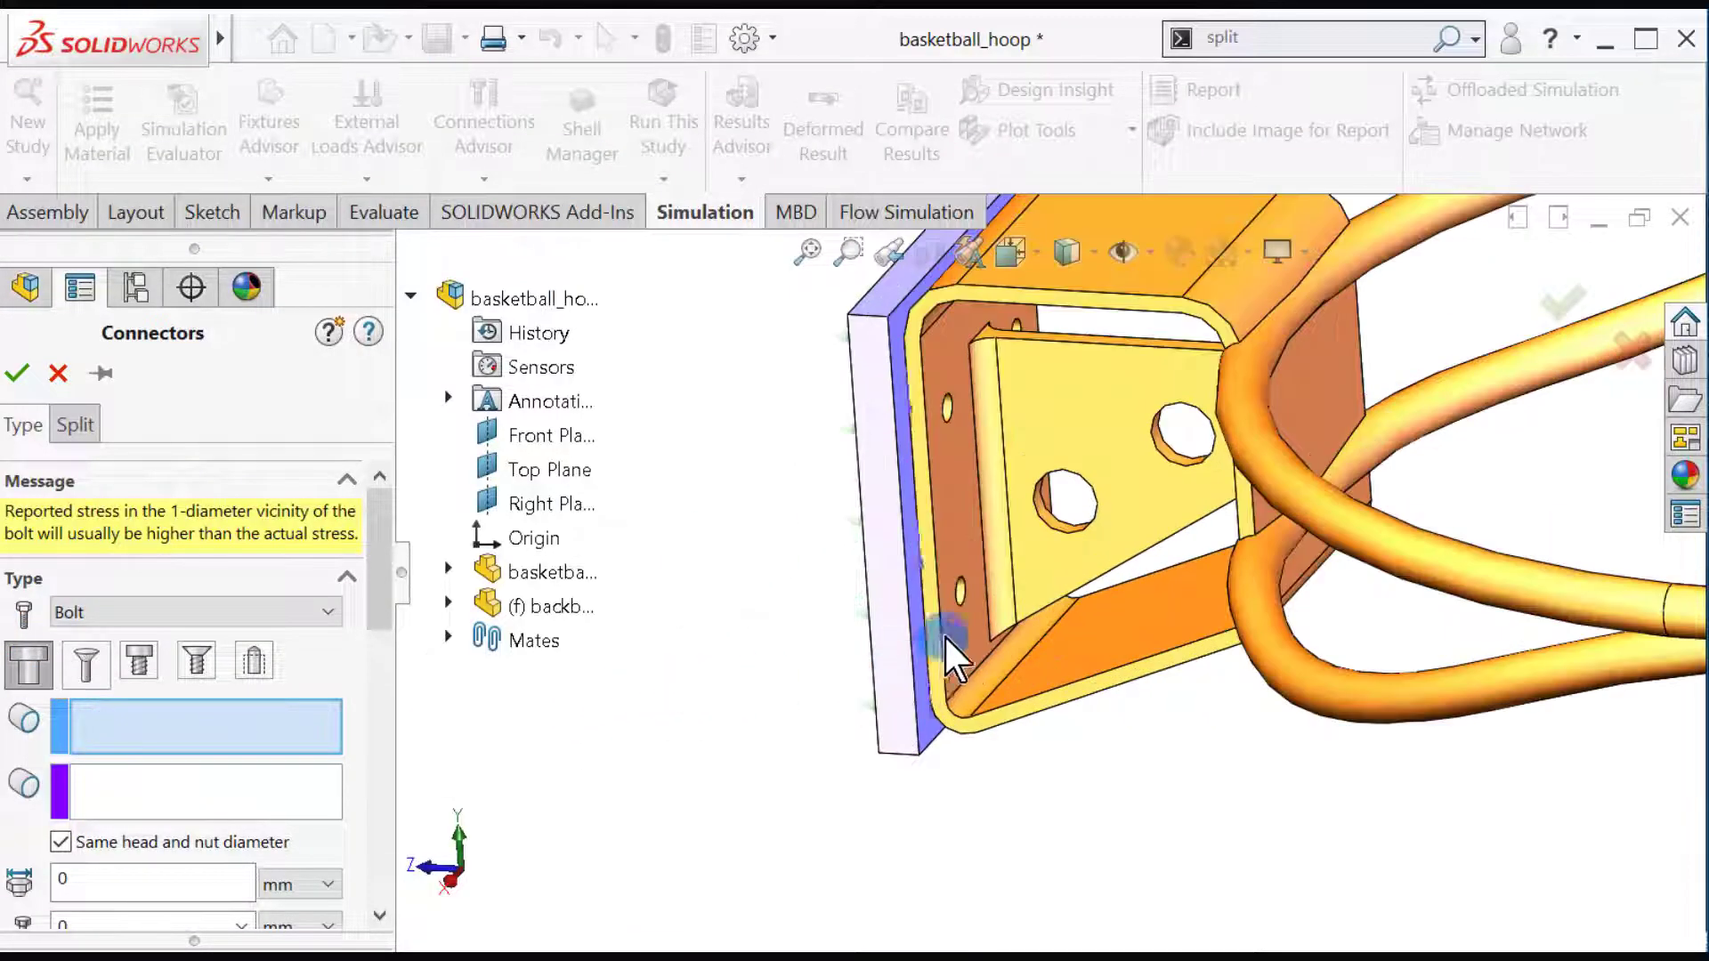
{"action": "left_click", "coordinate": [964, 602]}
{"action": "scroll", "coordinate": [932, 633], "scroll_direction": "down", "scroll_amount": 3}
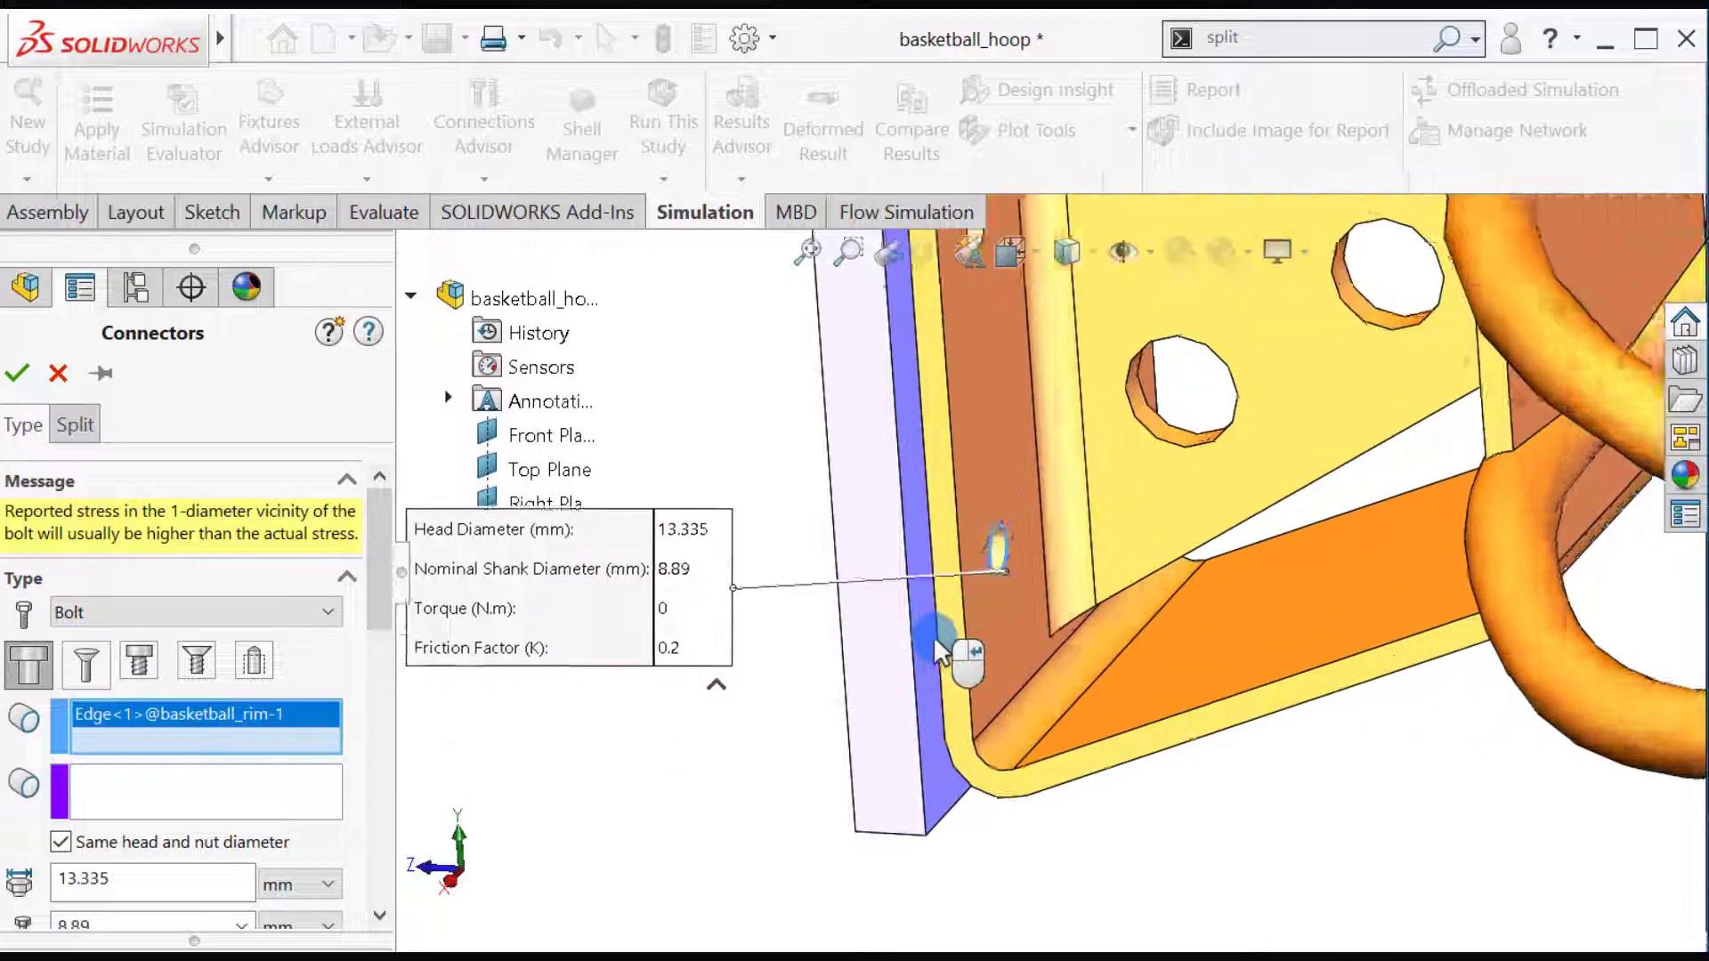
Step: Select the matching lower hole edge on the backboard's rear face for the bolt's nut
{"action": "left_click", "coordinate": [182, 796]}
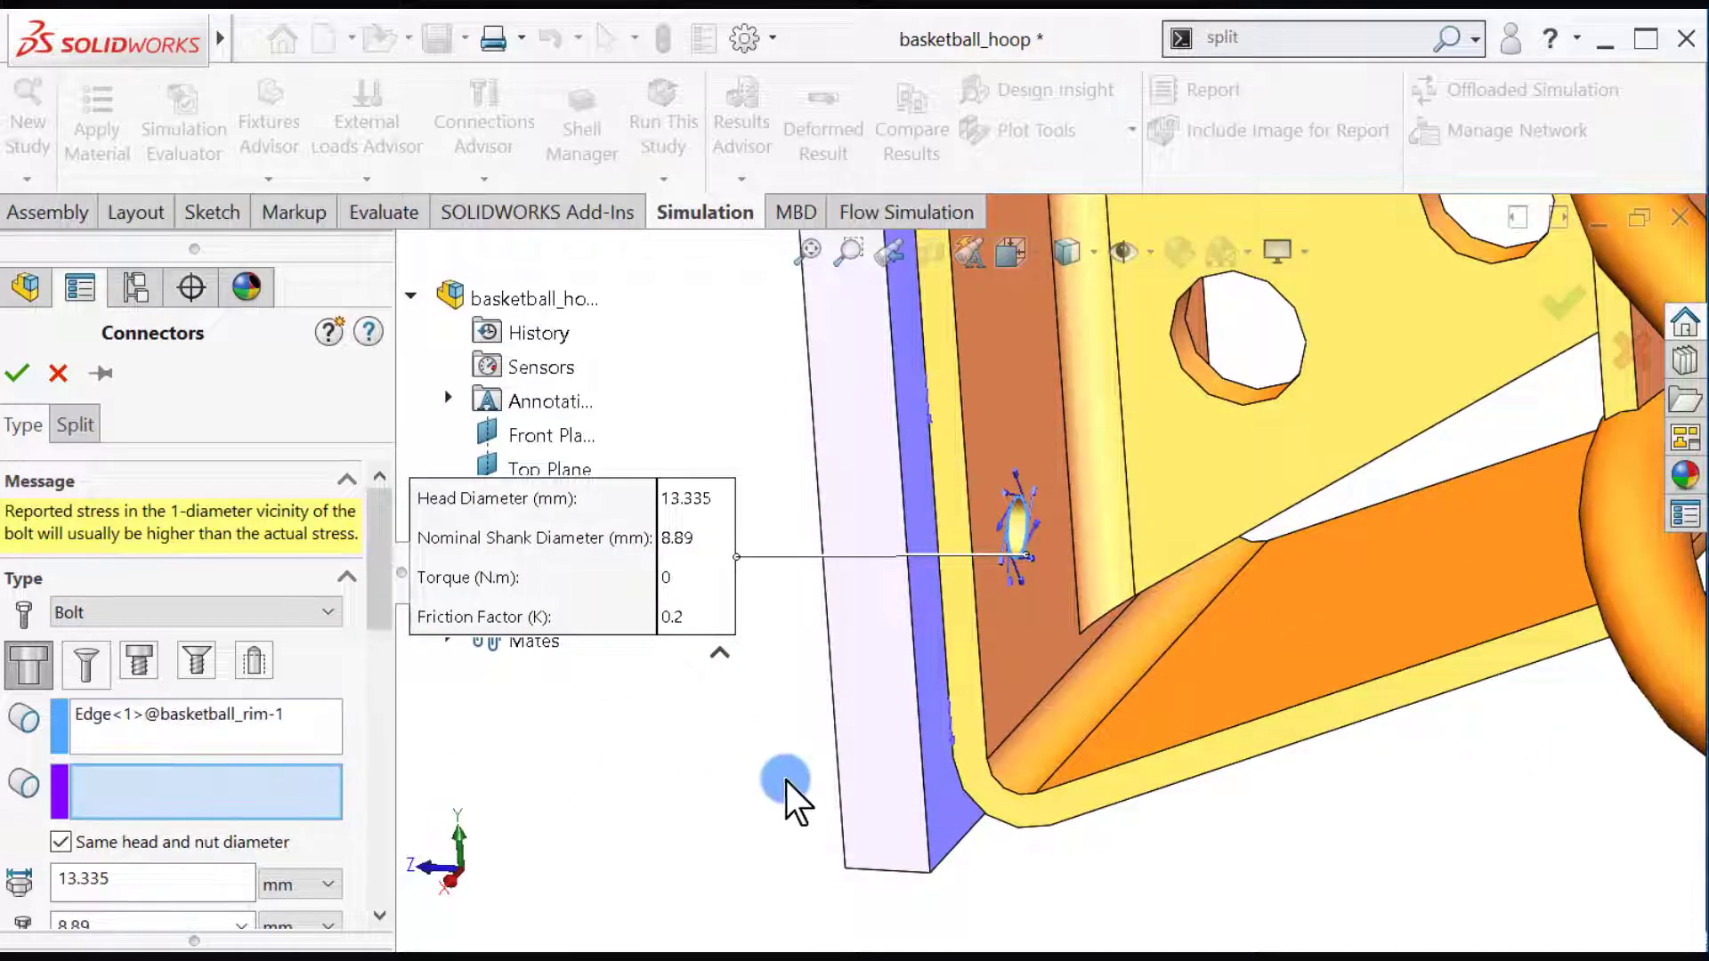
{"action": "scroll", "coordinate": [787, 782], "scroll_direction": "up", "scroll_amount": 5}
{"action": "middle_click_drag", "start_coordinate": [894, 712], "coordinate": [831, 649]}
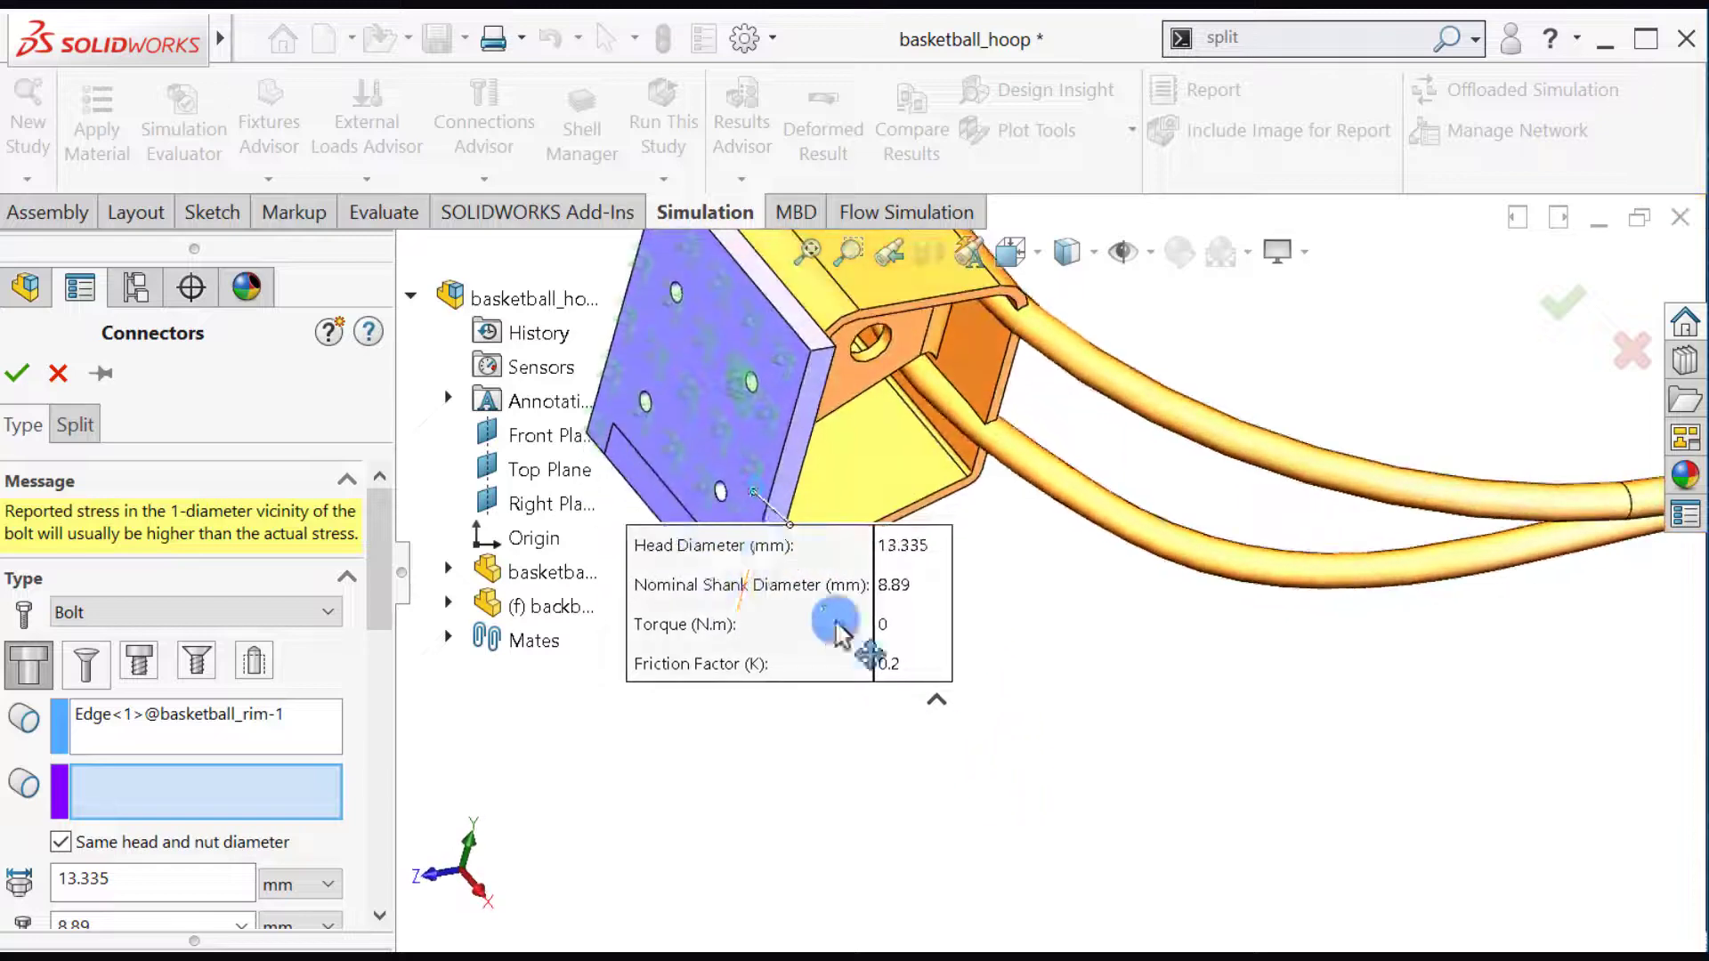
{"action": "scroll", "coordinate": [752, 534], "scroll_direction": "down", "scroll_amount": 2}
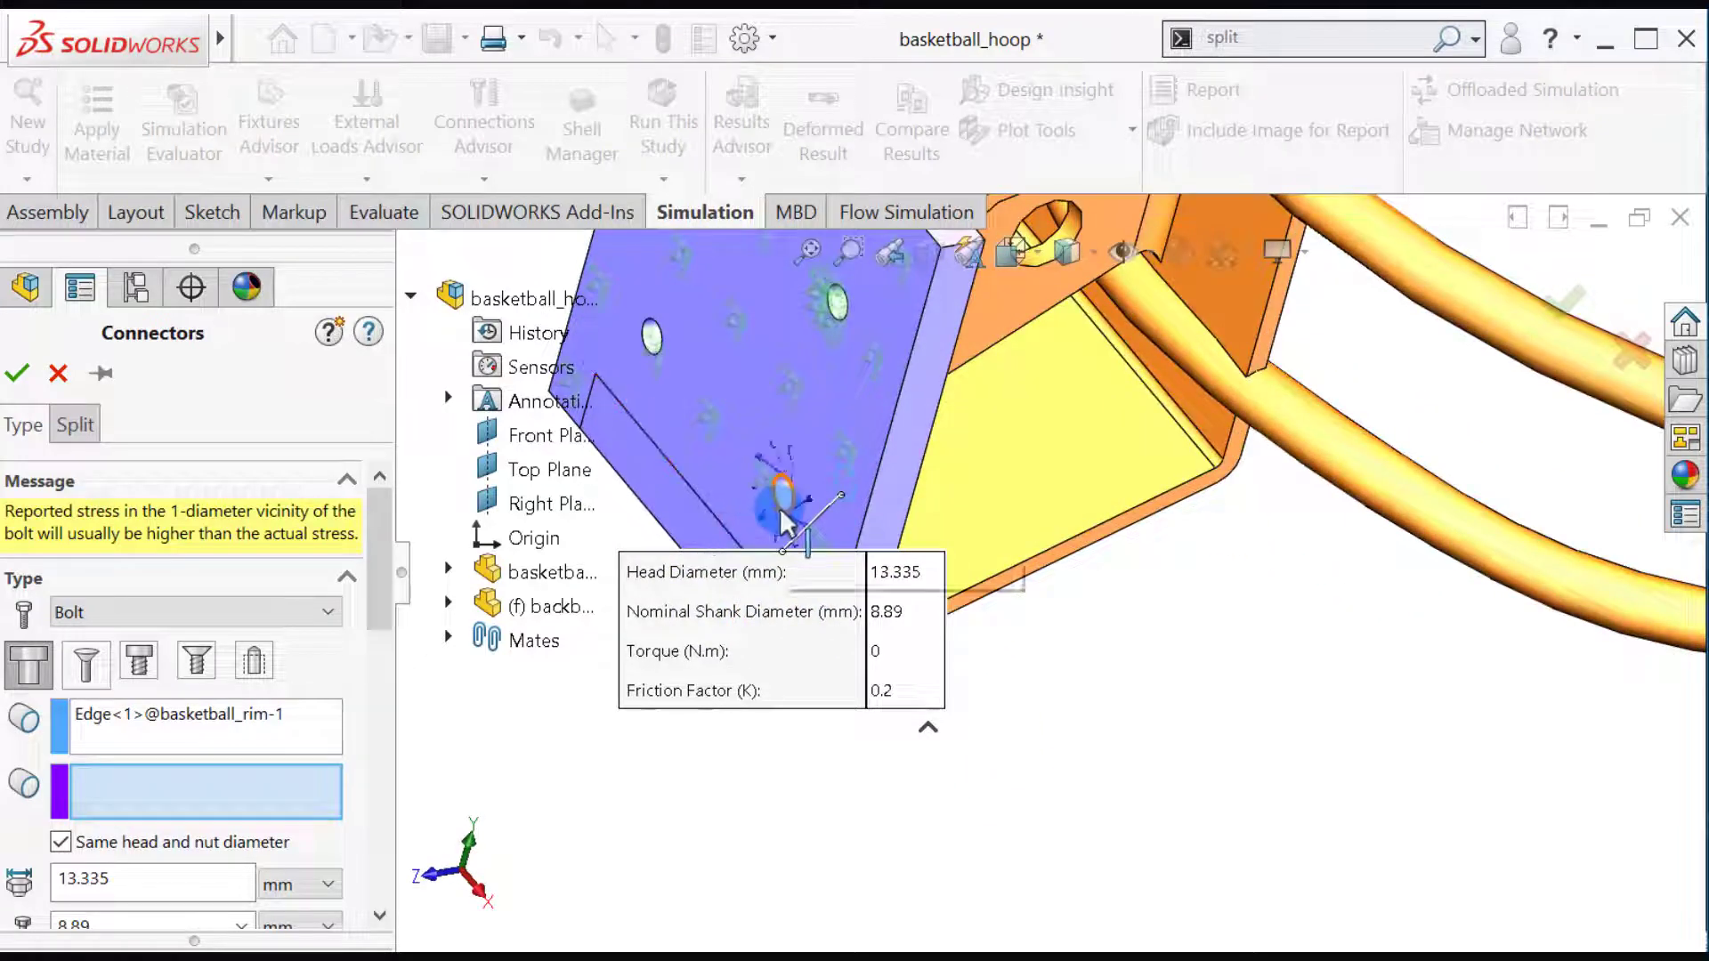
{"action": "left_click", "coordinate": [782, 512]}
Step: Switch the bolt's head and shank diameter units to inches and set the head diameter to 0.75 in
{"action": "left_click_drag", "start_coordinate": [377, 627], "coordinate": [378, 677]}
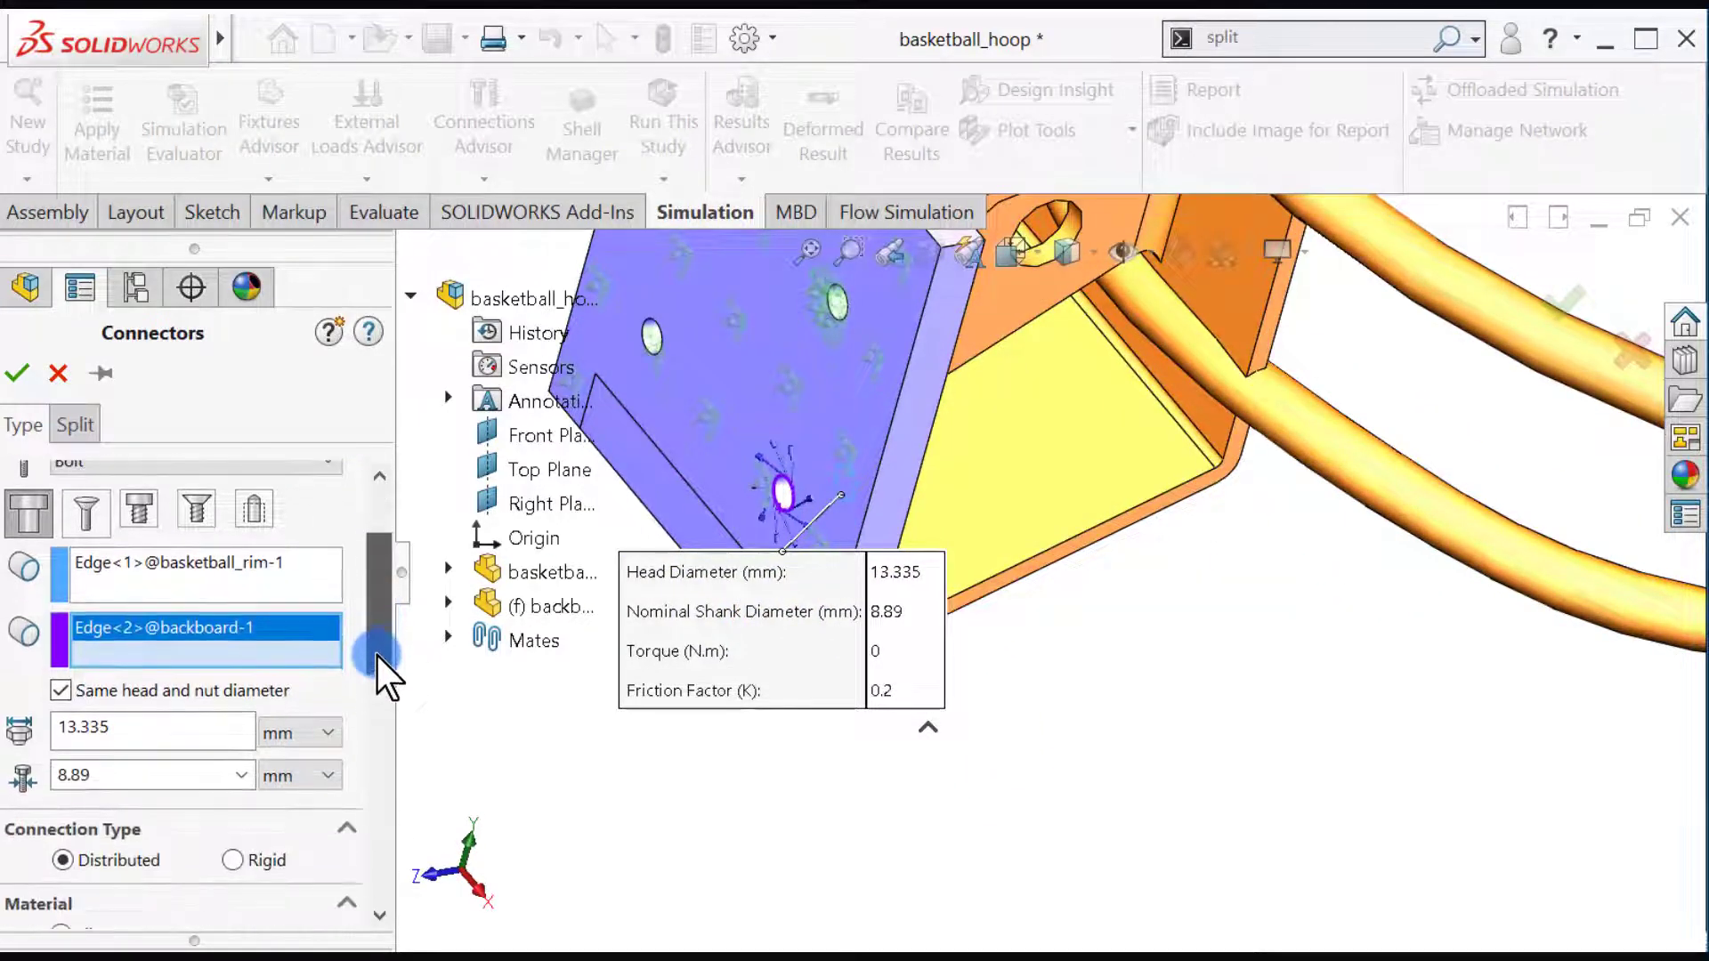
{"action": "left_click", "coordinate": [329, 733]}
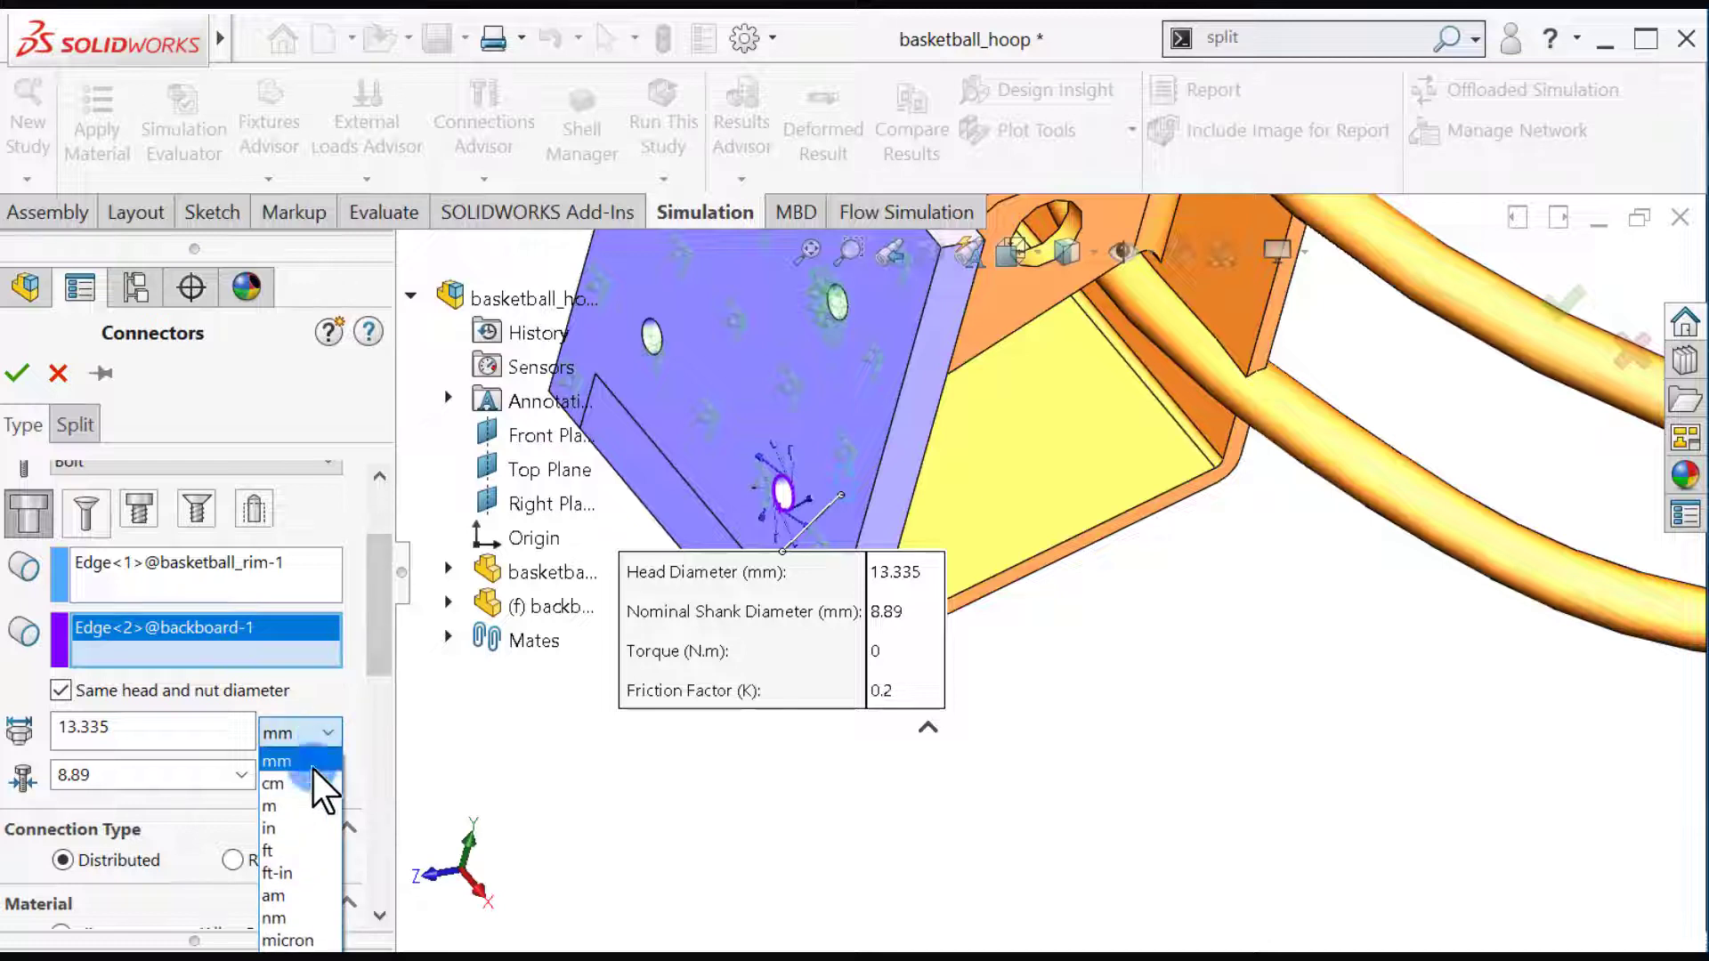
{"action": "left_click", "coordinate": [283, 828]}
{"action": "left_click", "coordinate": [329, 776]}
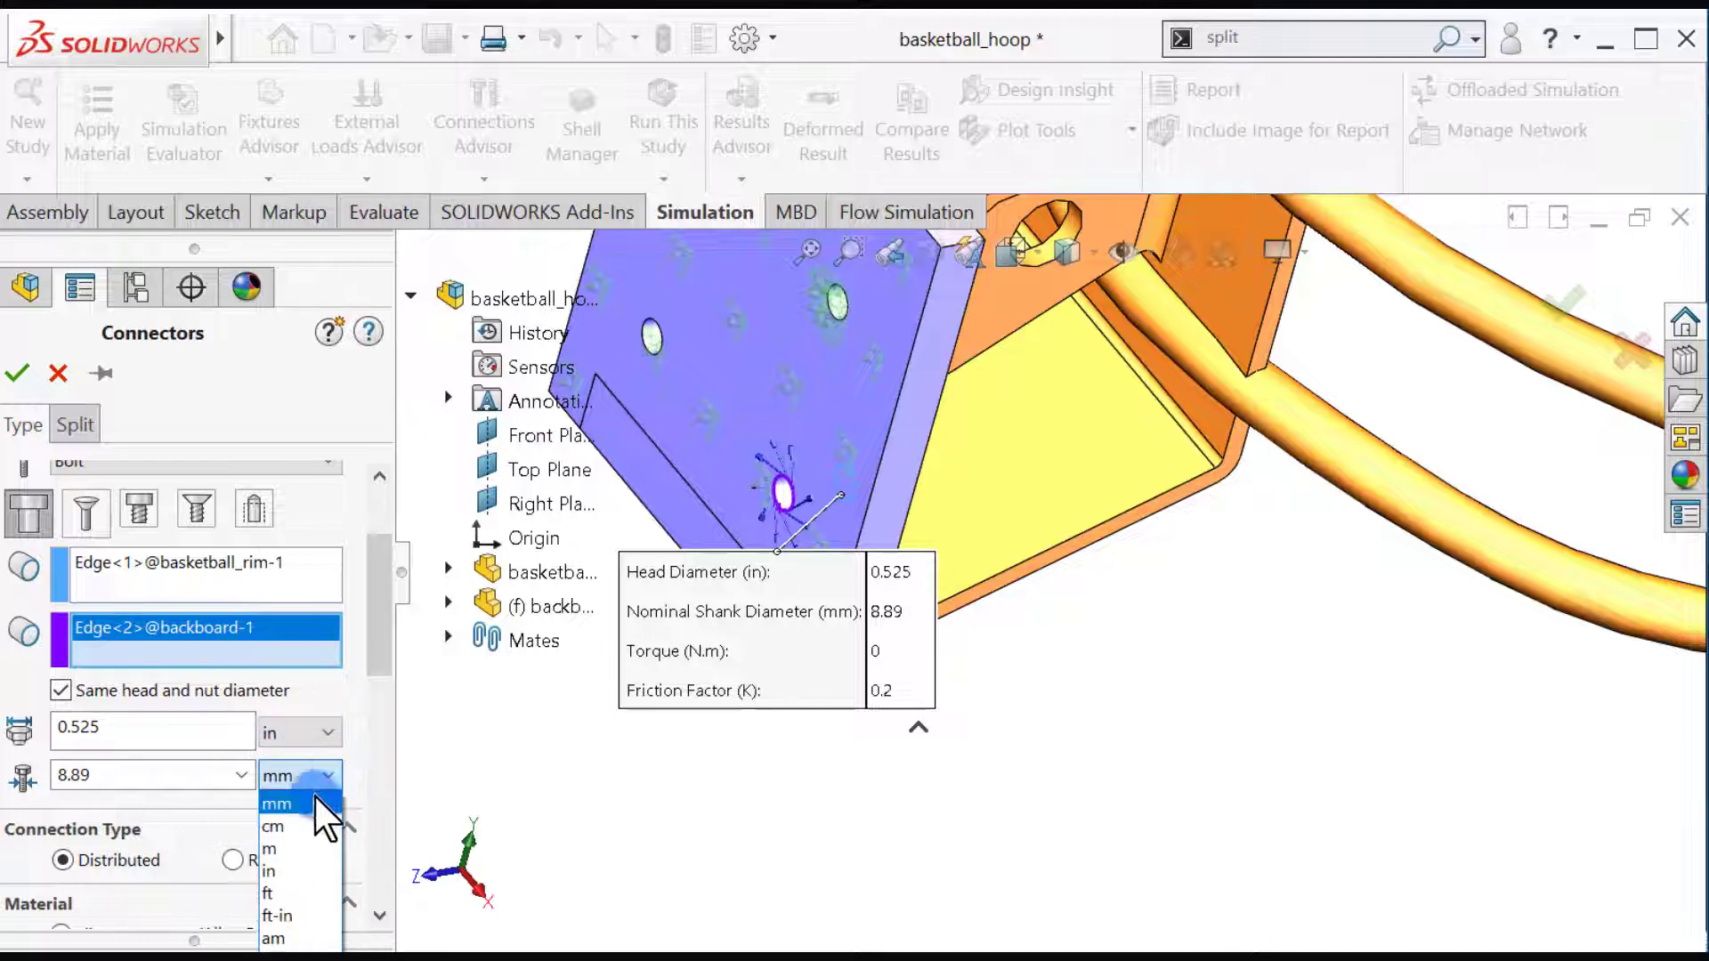
{"action": "left_click", "coordinate": [276, 872]}
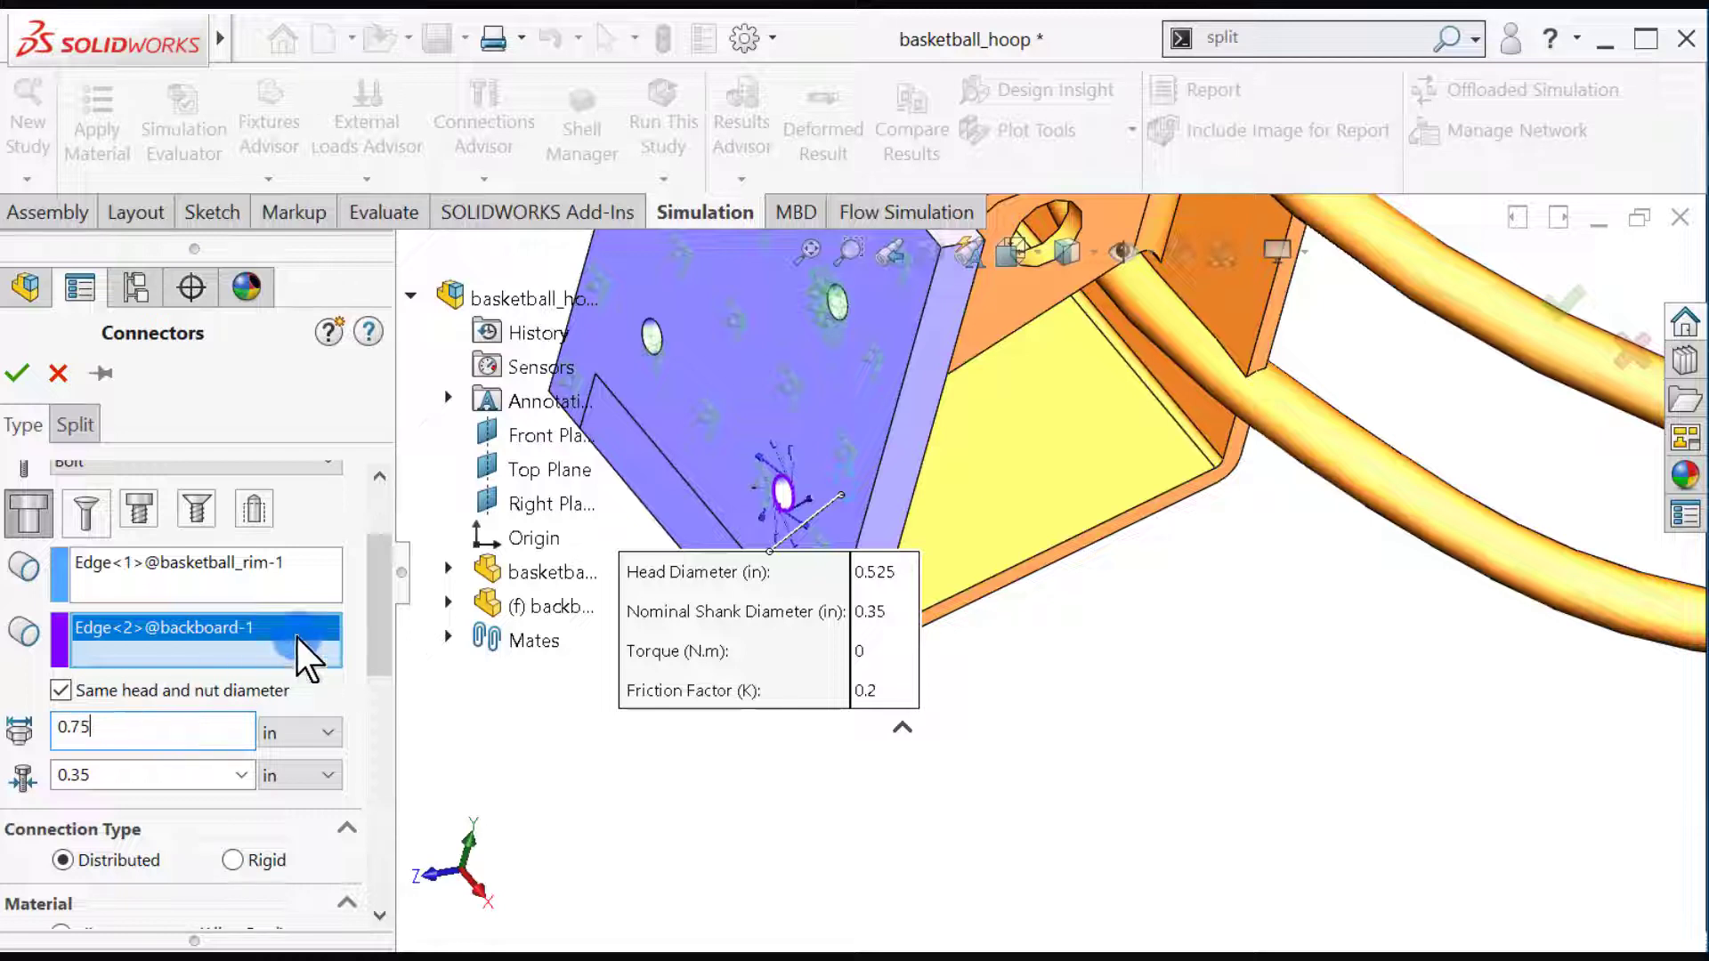
Step: Give the bolt a custom material in English (IPS) units with Young's modulus 3e7 psi and Poisson's ratio 0.3
{"action": "left_click_drag", "start_coordinate": [388, 633], "coordinate": [396, 734]}
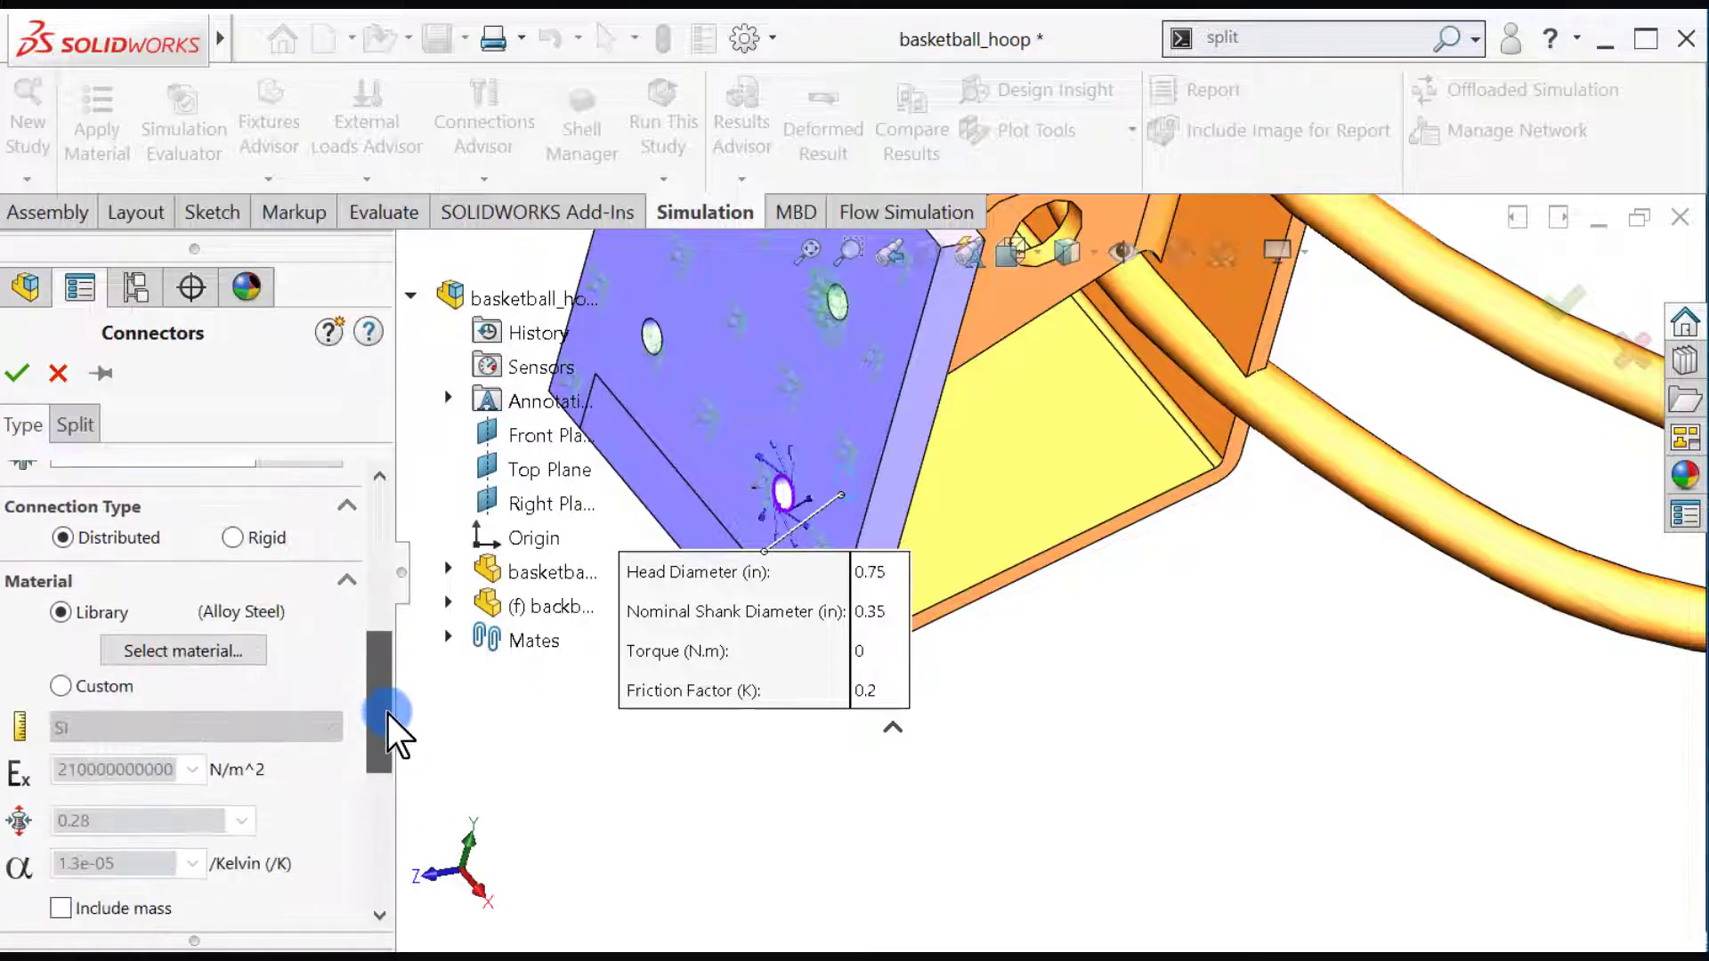
{"action": "left_click", "coordinate": [61, 685]}
{"action": "left_click", "coordinate": [287, 728]}
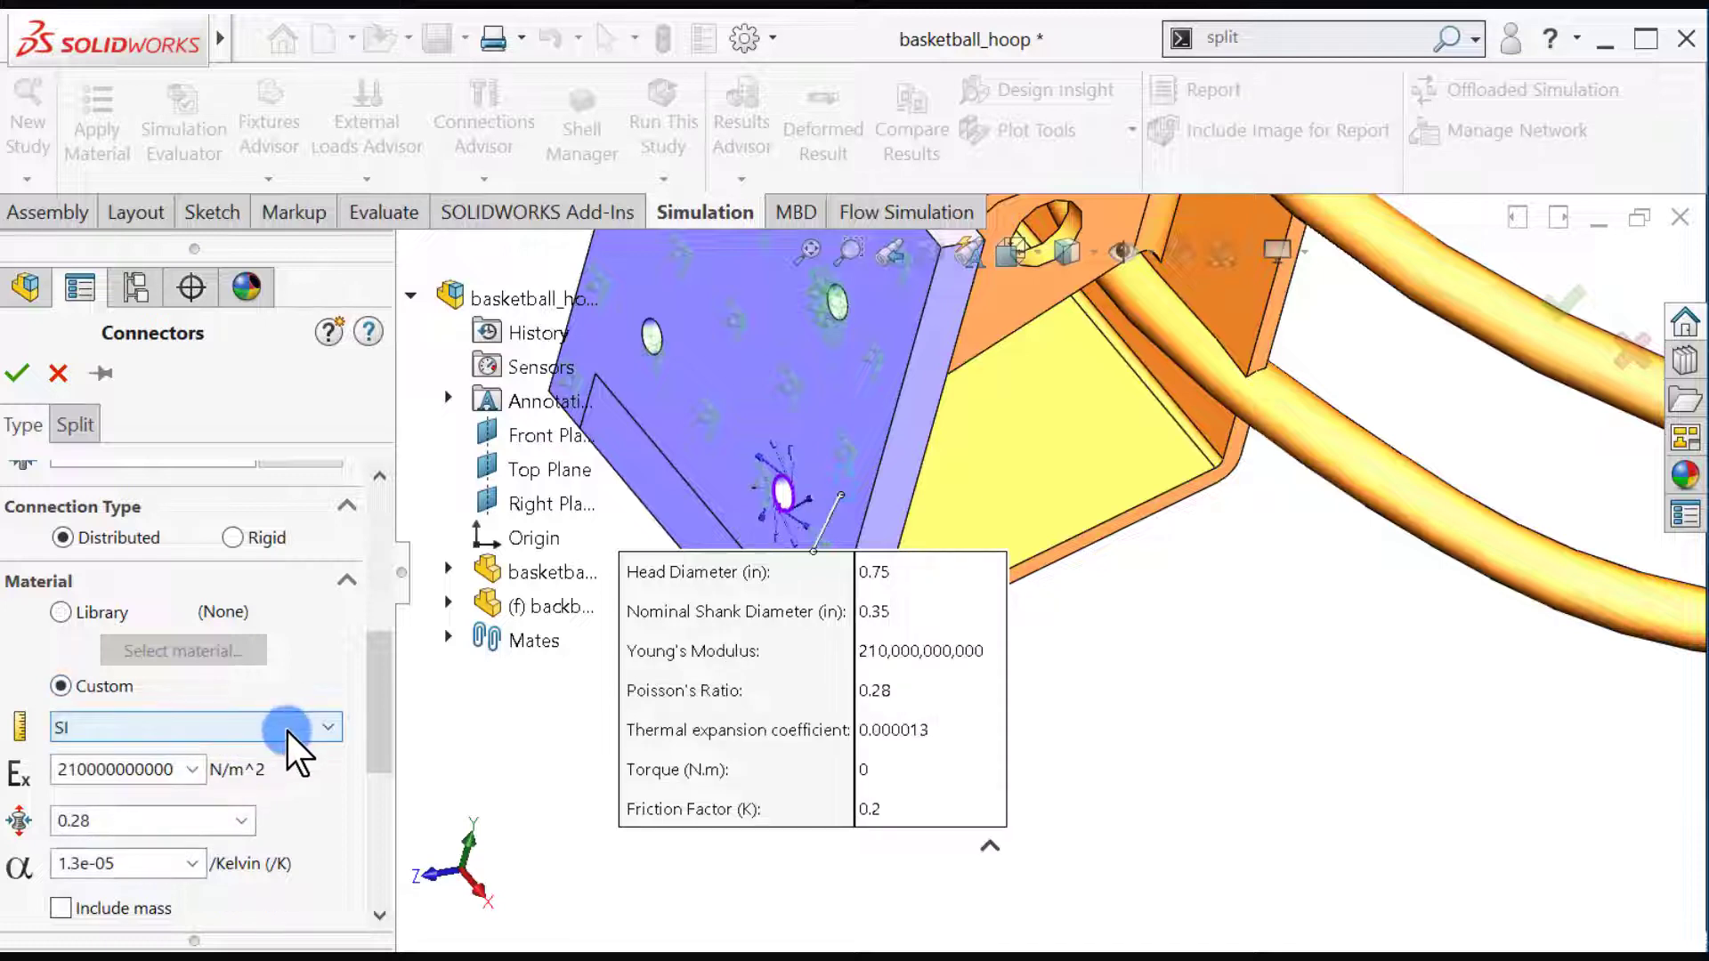
{"action": "left_click", "coordinate": [114, 776]}
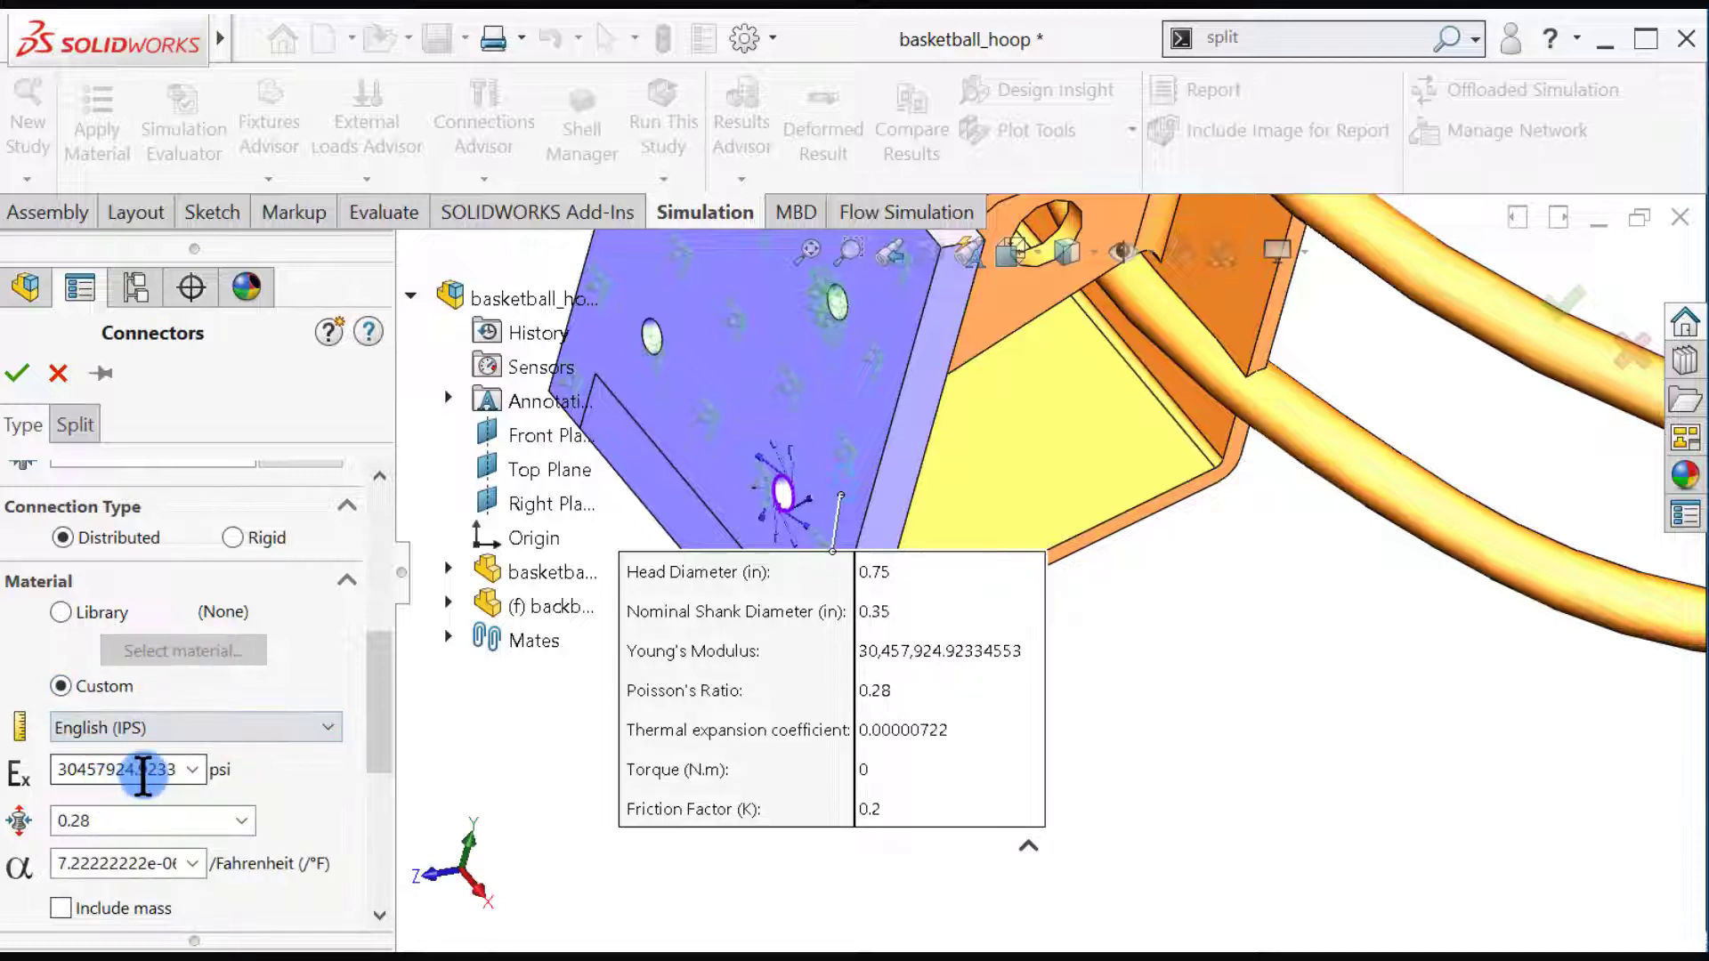
{"action": "type", "text": "3e7"}
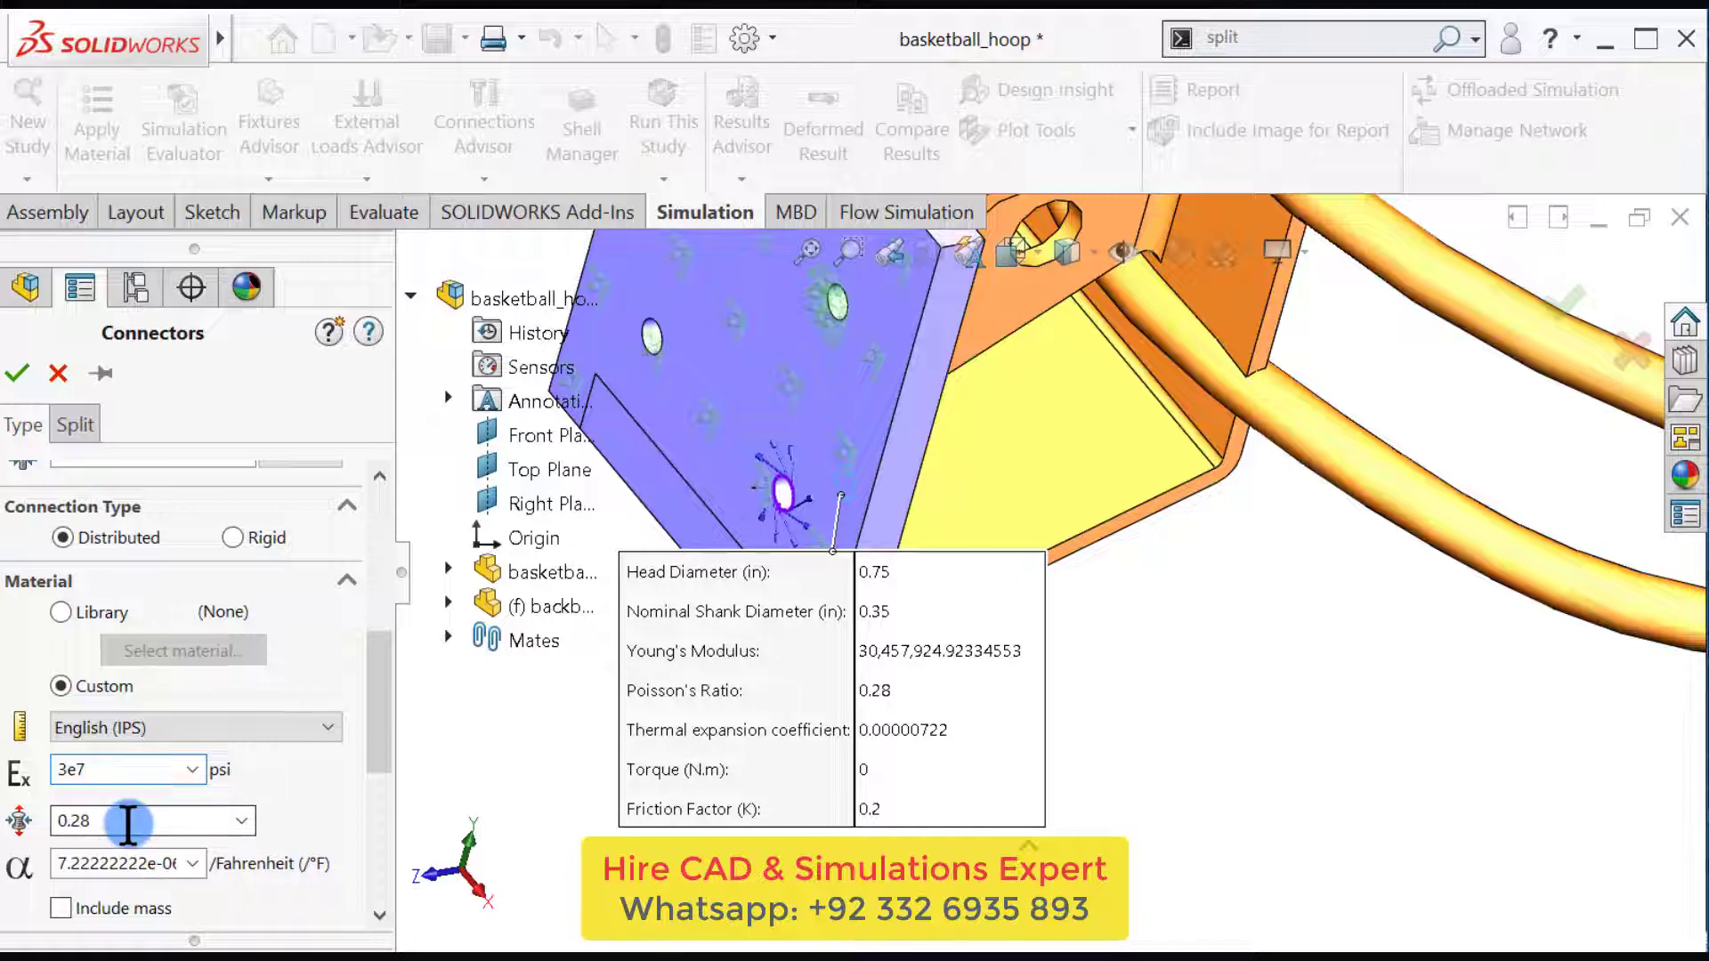
{"action": "key", "text": "Tab"}
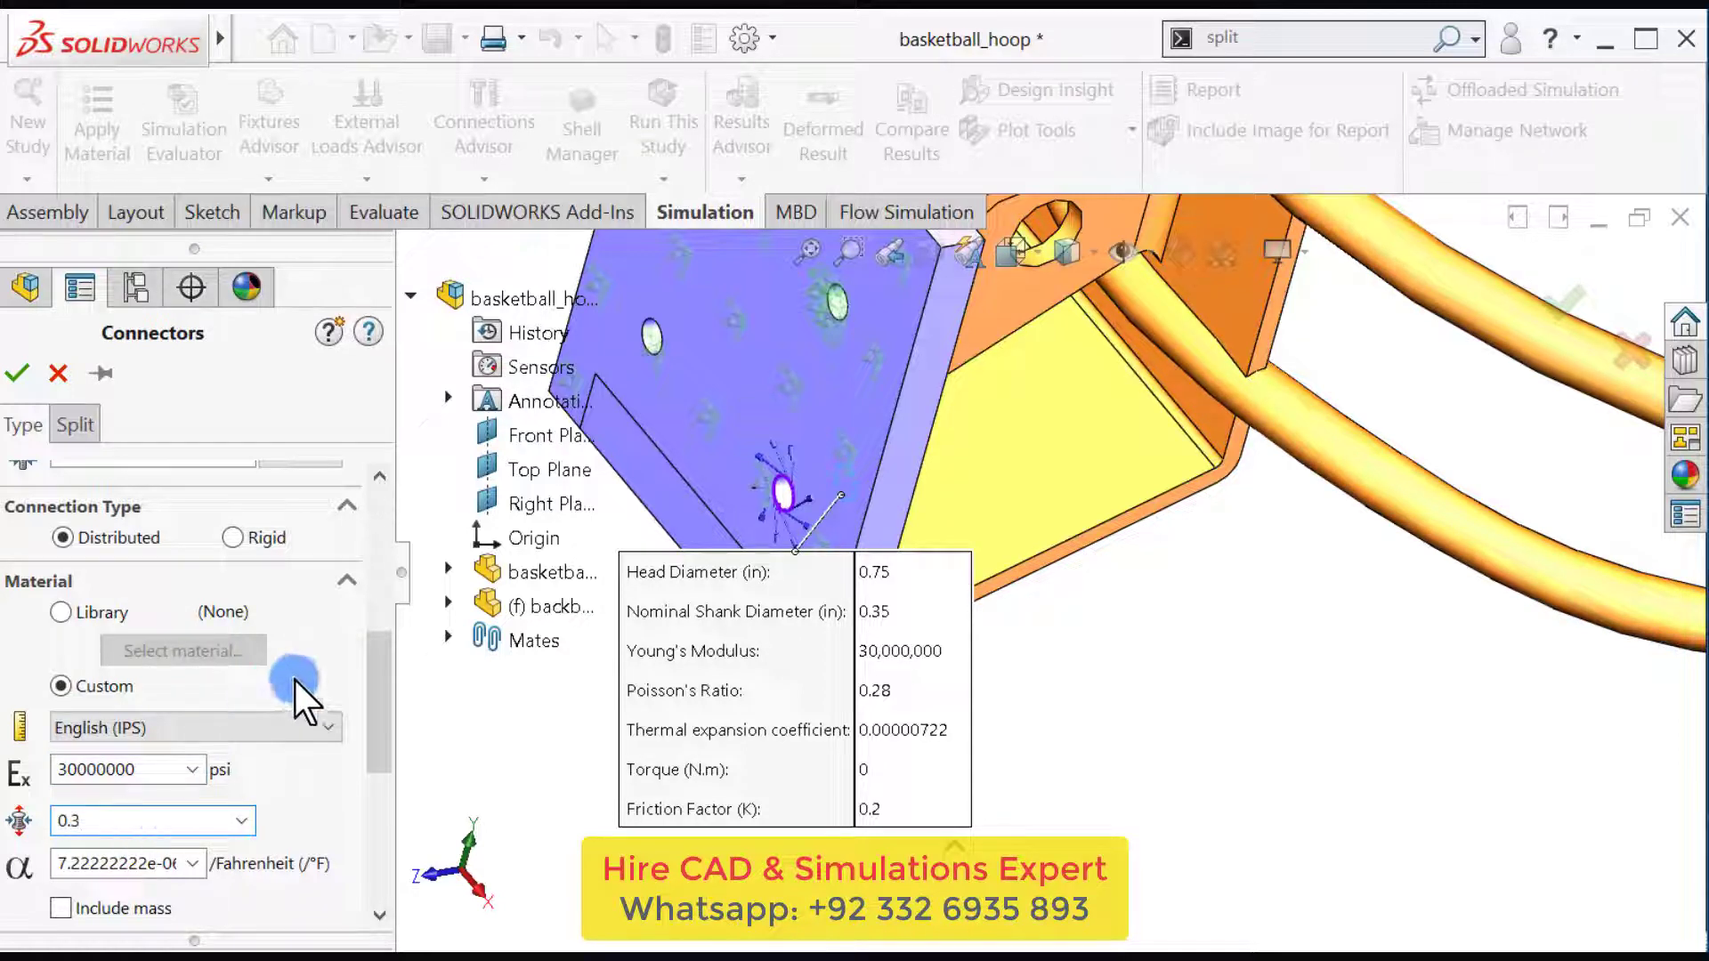
Step: Set the bolt's pre-load to an axial load of 100 lbf in English (IPS) units and accept the connector
{"action": "left_click_drag", "start_coordinate": [391, 732], "coordinate": [392, 848]}
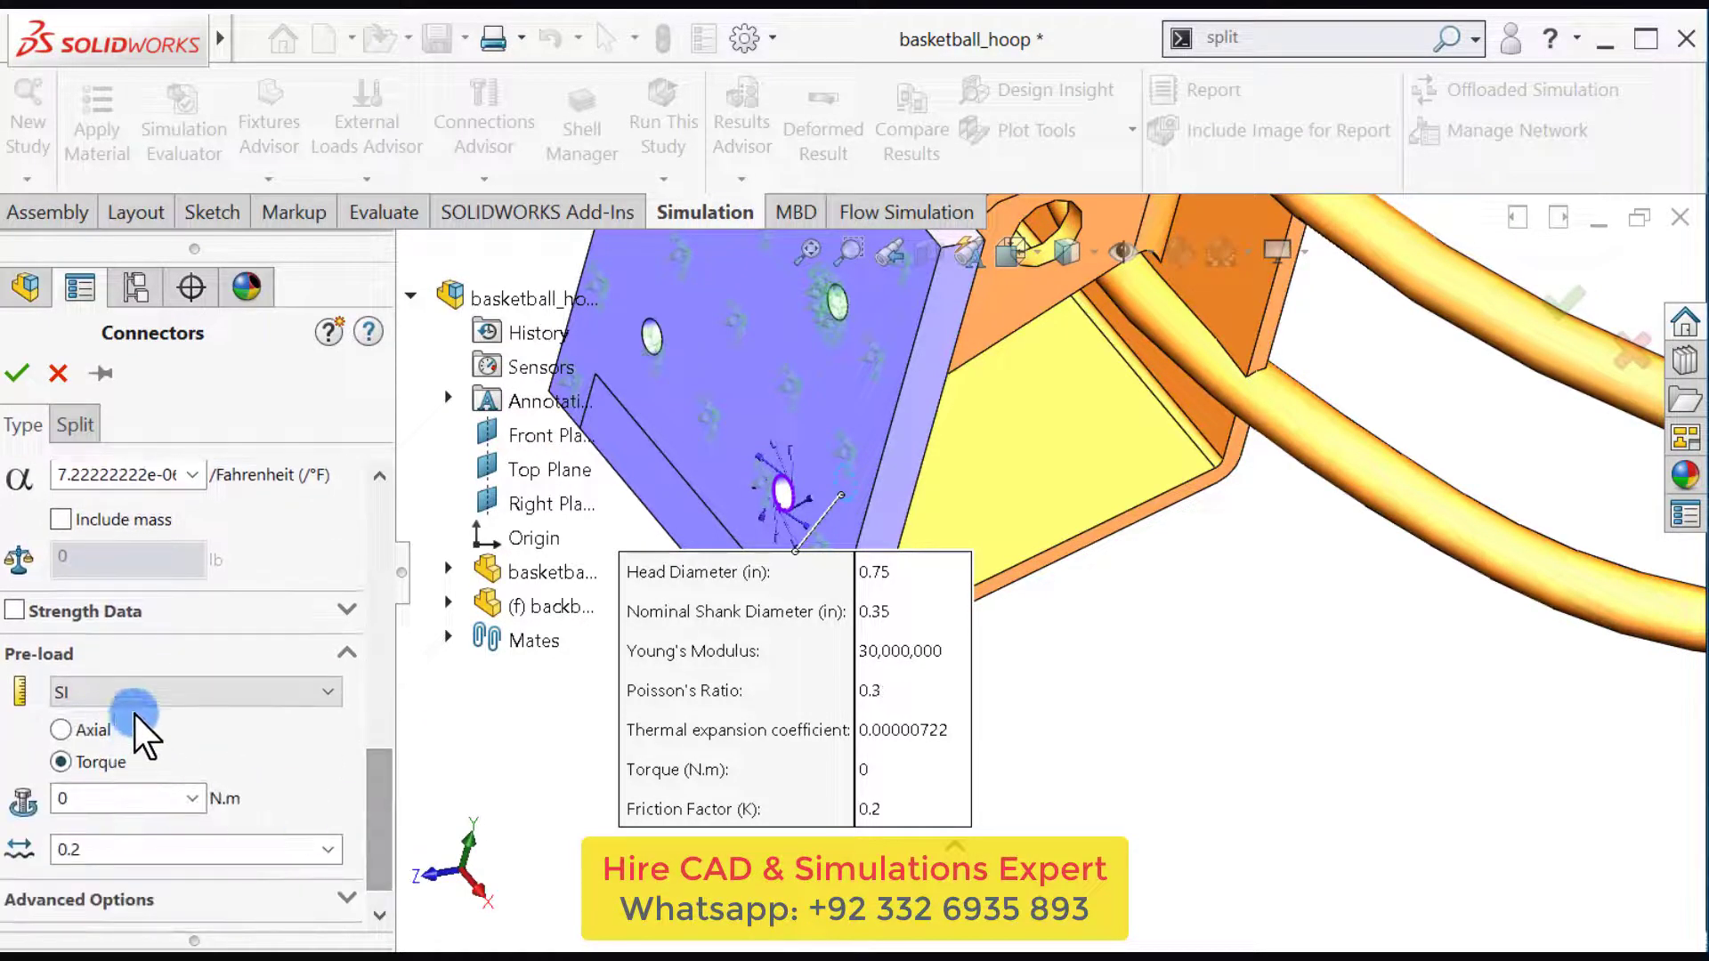
{"action": "left_click", "coordinate": [162, 692]}
{"action": "left_click", "coordinate": [107, 715]}
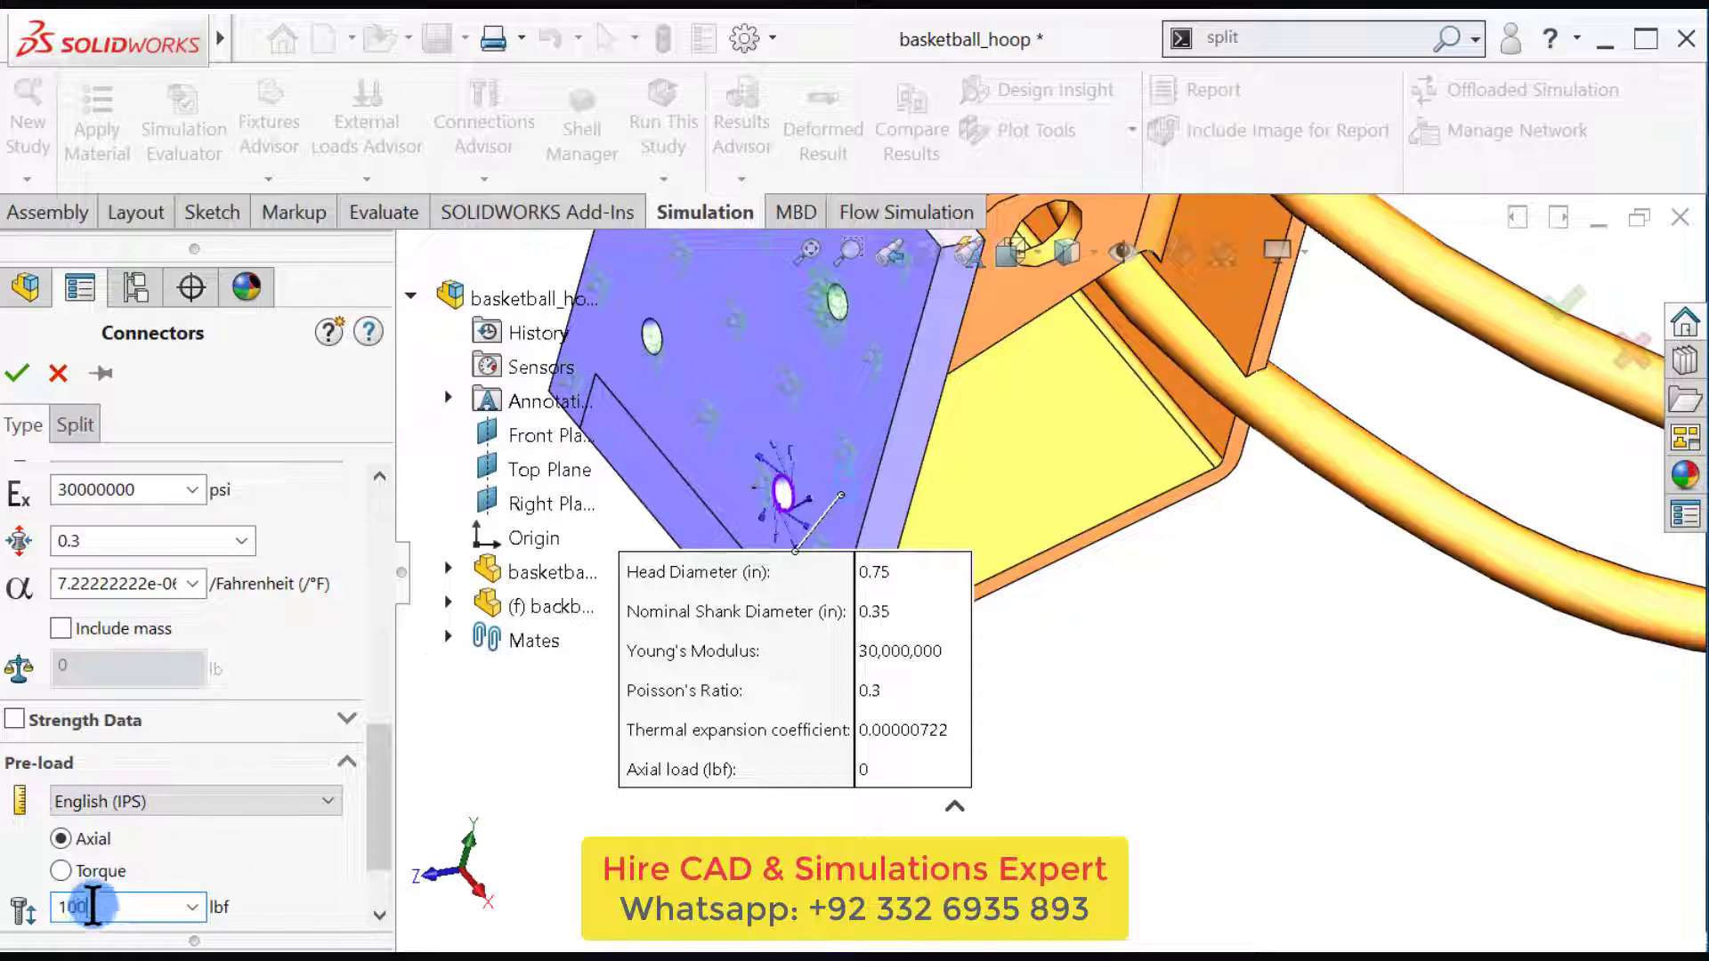
{"action": "left_click_drag", "start_coordinate": [377, 783], "coordinate": [378, 547]}
{"action": "left_click", "coordinate": [206, 487]}
{"action": "left_click", "coordinate": [17, 373]}
Step: Start a second bolt connector with its head on the bracket hole edge directly above the first bolt
{"action": "middle_click_drag", "start_coordinate": [623, 676], "coordinate": [572, 774]}
{"action": "scroll", "coordinate": [890, 463], "scroll_direction": "up", "scroll_amount": 5}
{"action": "scroll", "coordinate": [926, 414], "scroll_direction": "down", "scroll_amount": 5}
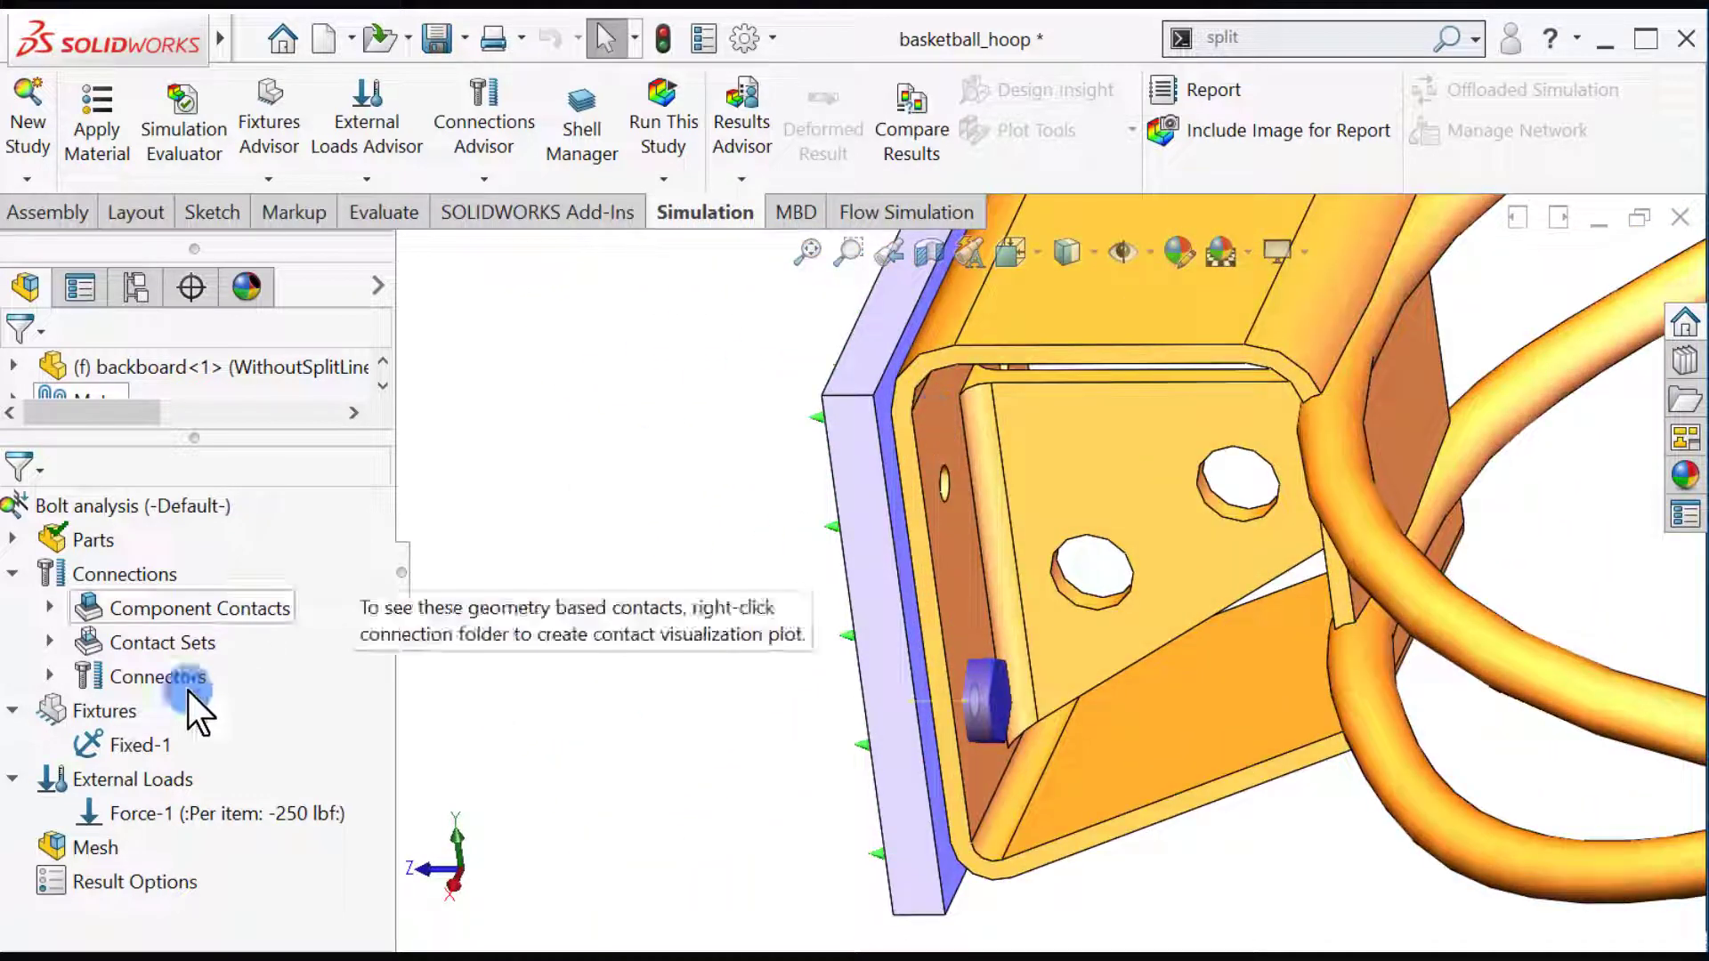
{"action": "right_click", "coordinate": [84, 787]}
{"action": "left_click", "coordinate": [458, 745]}
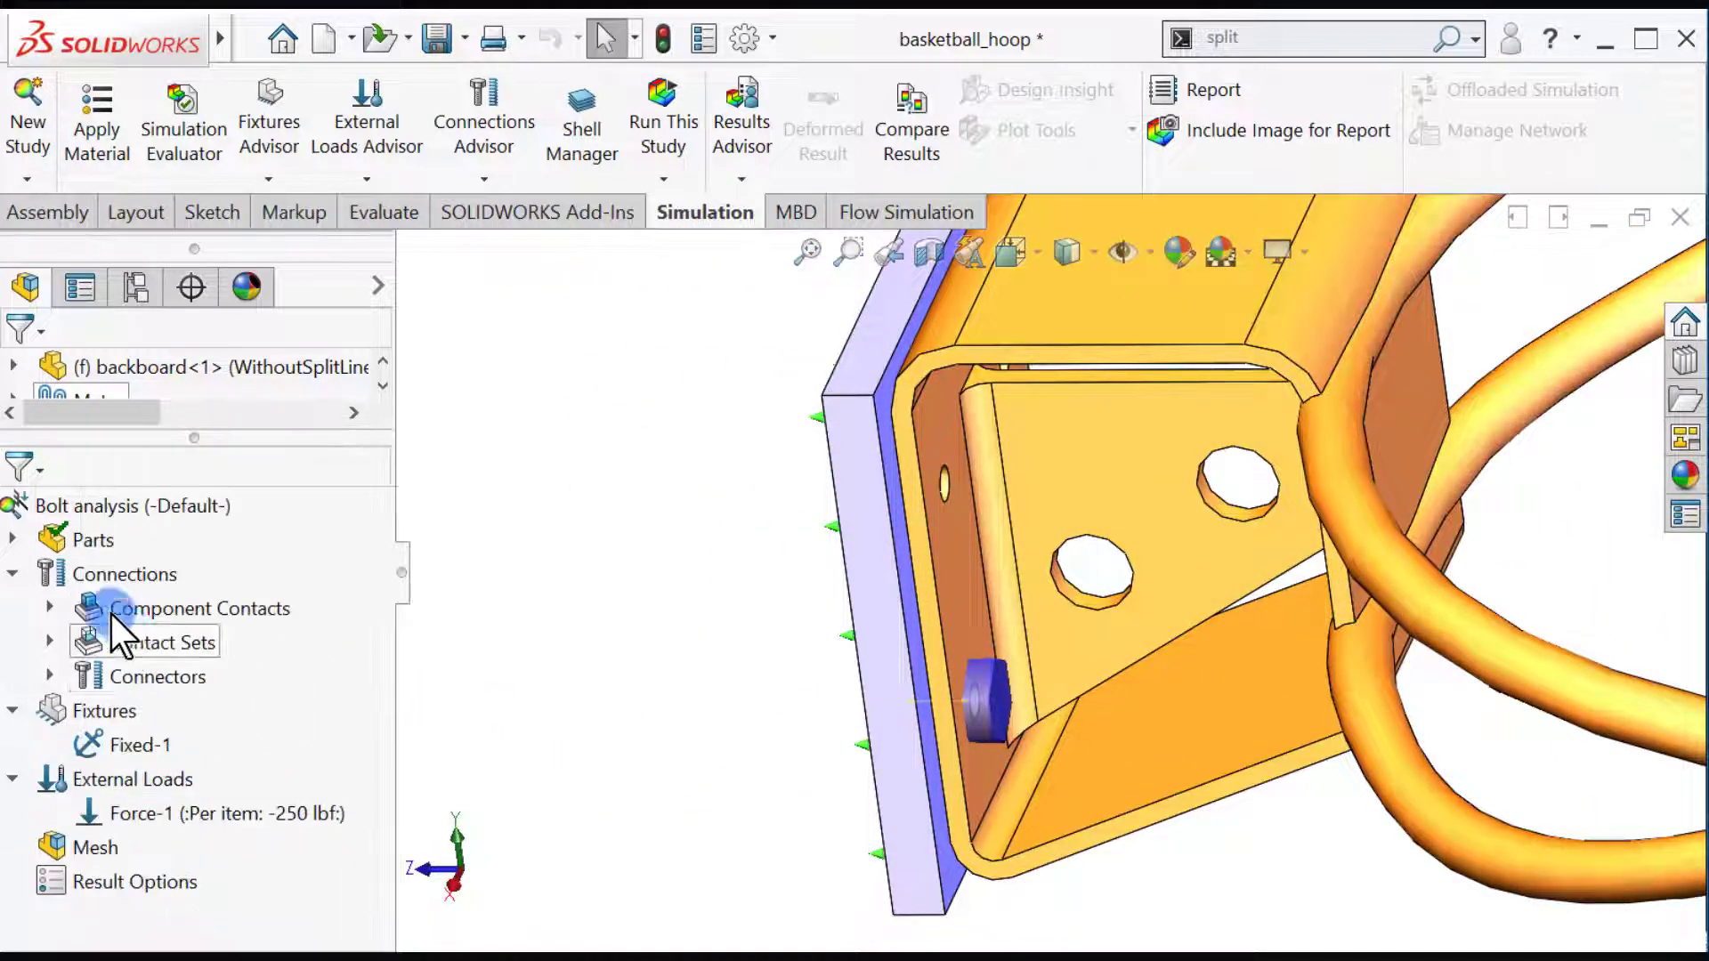
{"action": "left_click", "coordinate": [110, 577]}
{"action": "right_click", "coordinate": [110, 578]}
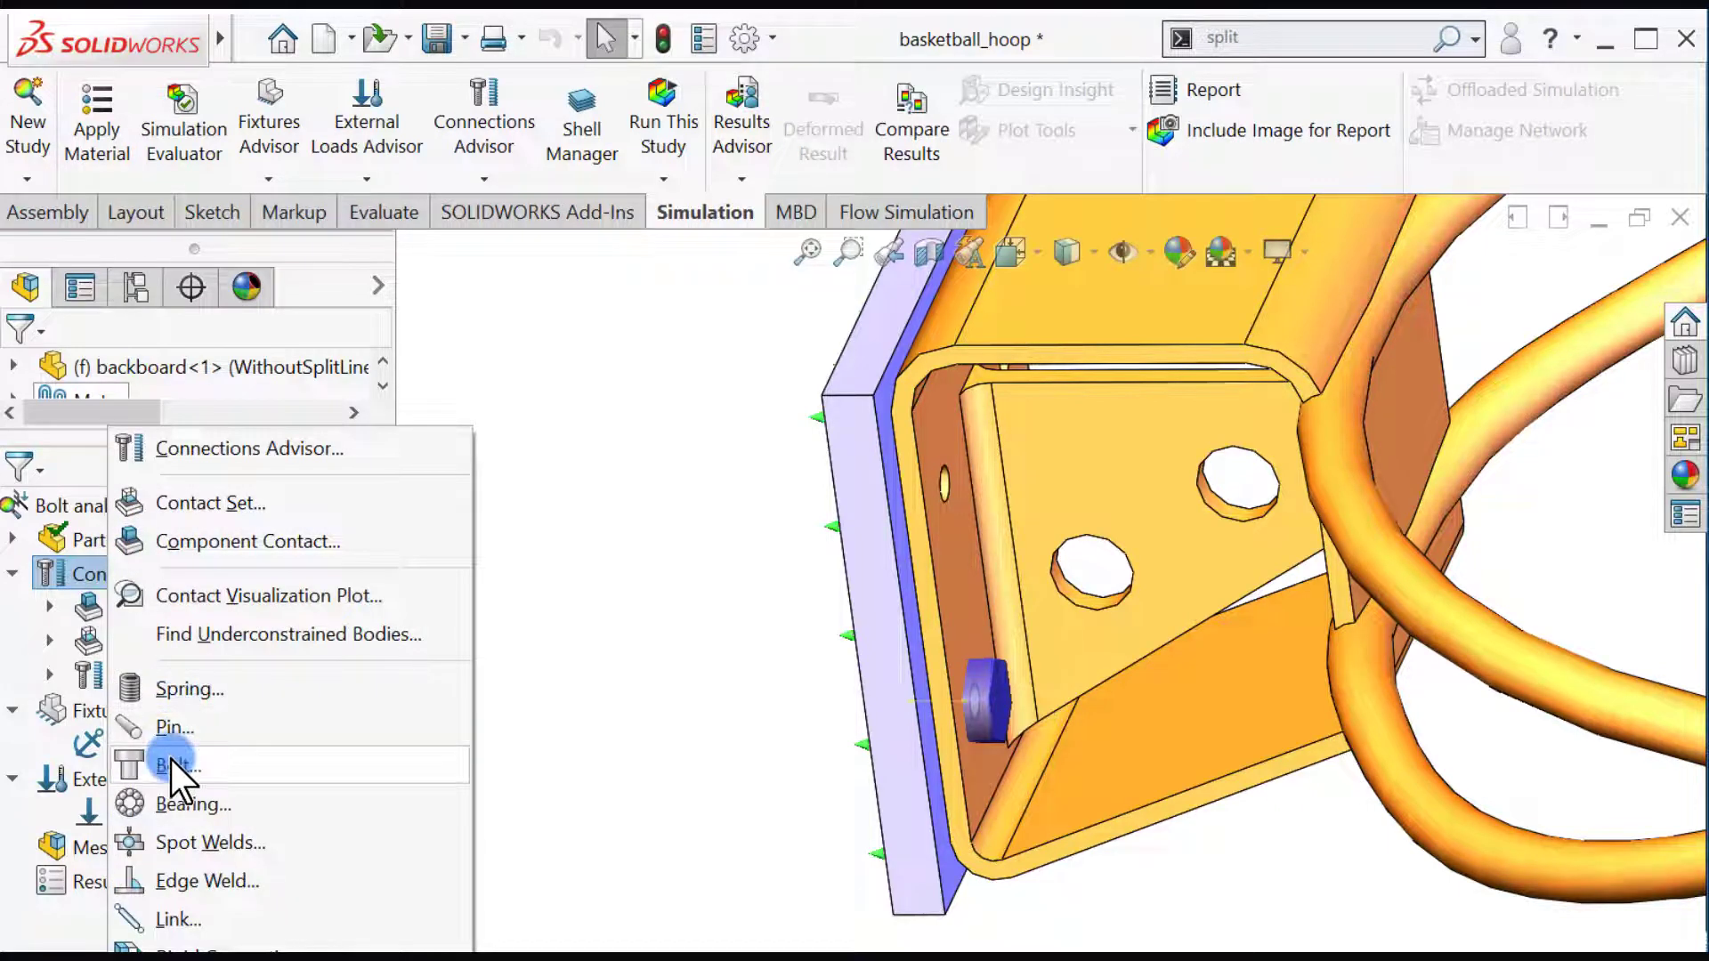
{"action": "left_click", "coordinate": [562, 728]}
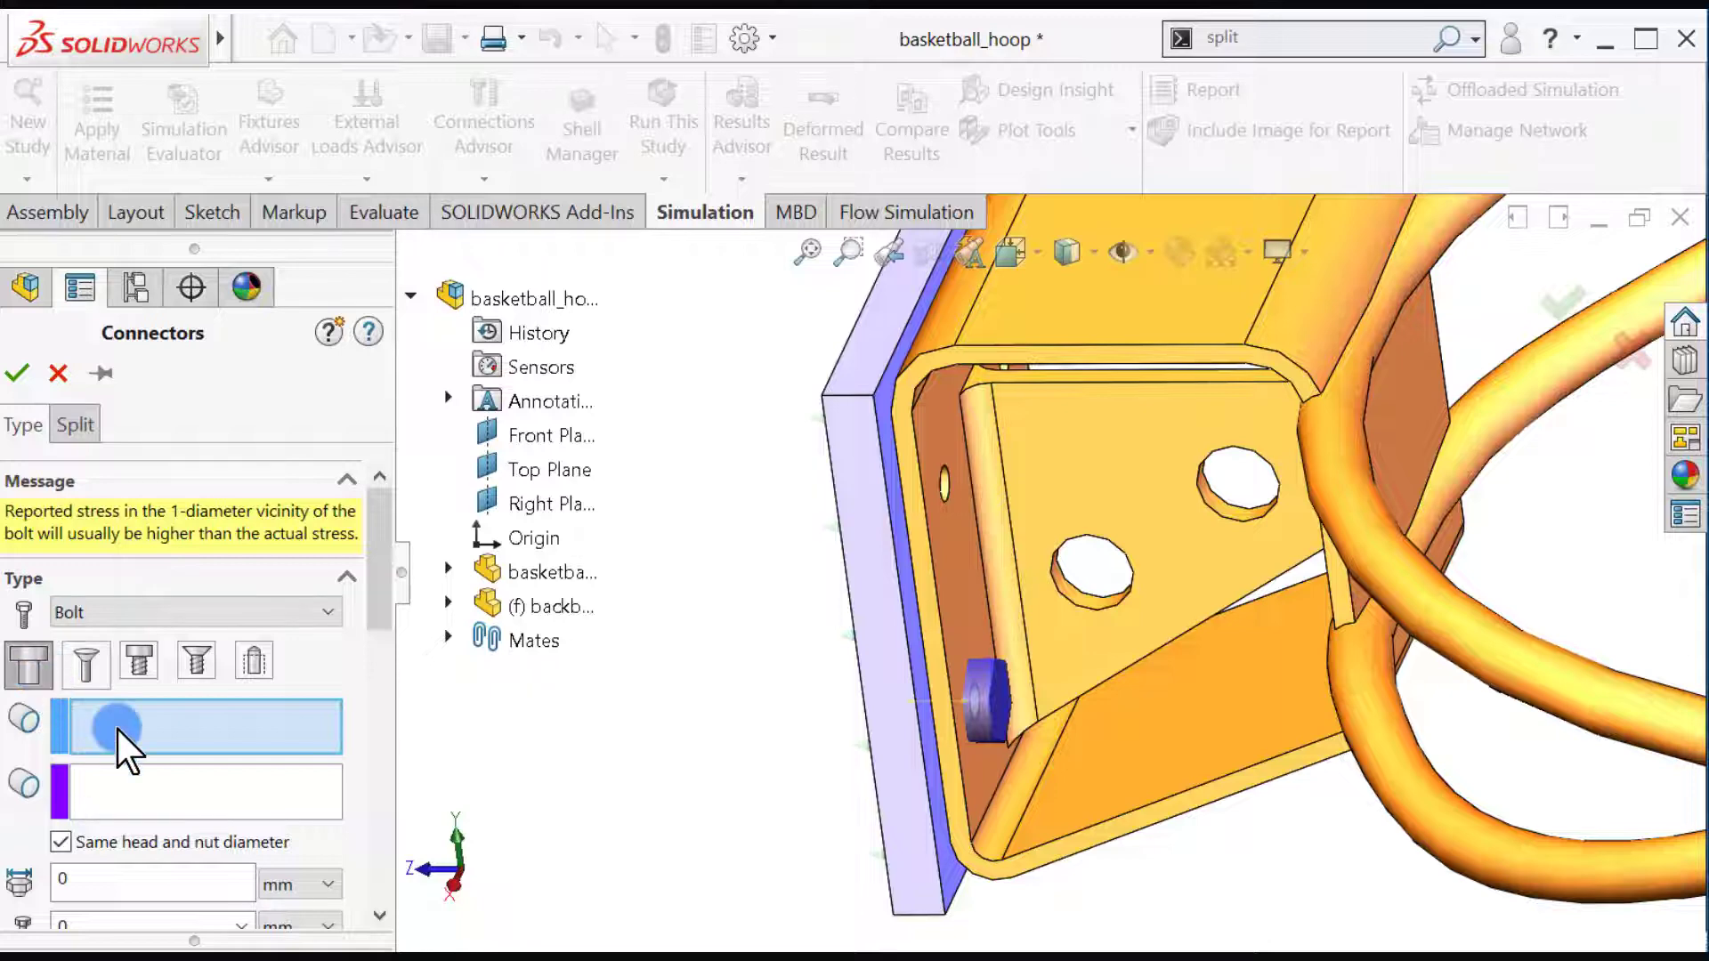
{"action": "scroll", "coordinate": [763, 713], "scroll_direction": "up", "scroll_amount": 5}
{"action": "scroll", "coordinate": [1050, 547], "scroll_direction": "down", "scroll_amount": 1}
{"action": "middle_click_drag", "start_coordinate": [1045, 540], "coordinate": [1016, 630]}
{"action": "scroll", "coordinate": [1001, 597], "scroll_direction": "down", "scroll_amount": 5}
{"action": "left_click", "coordinate": [1022, 464]}
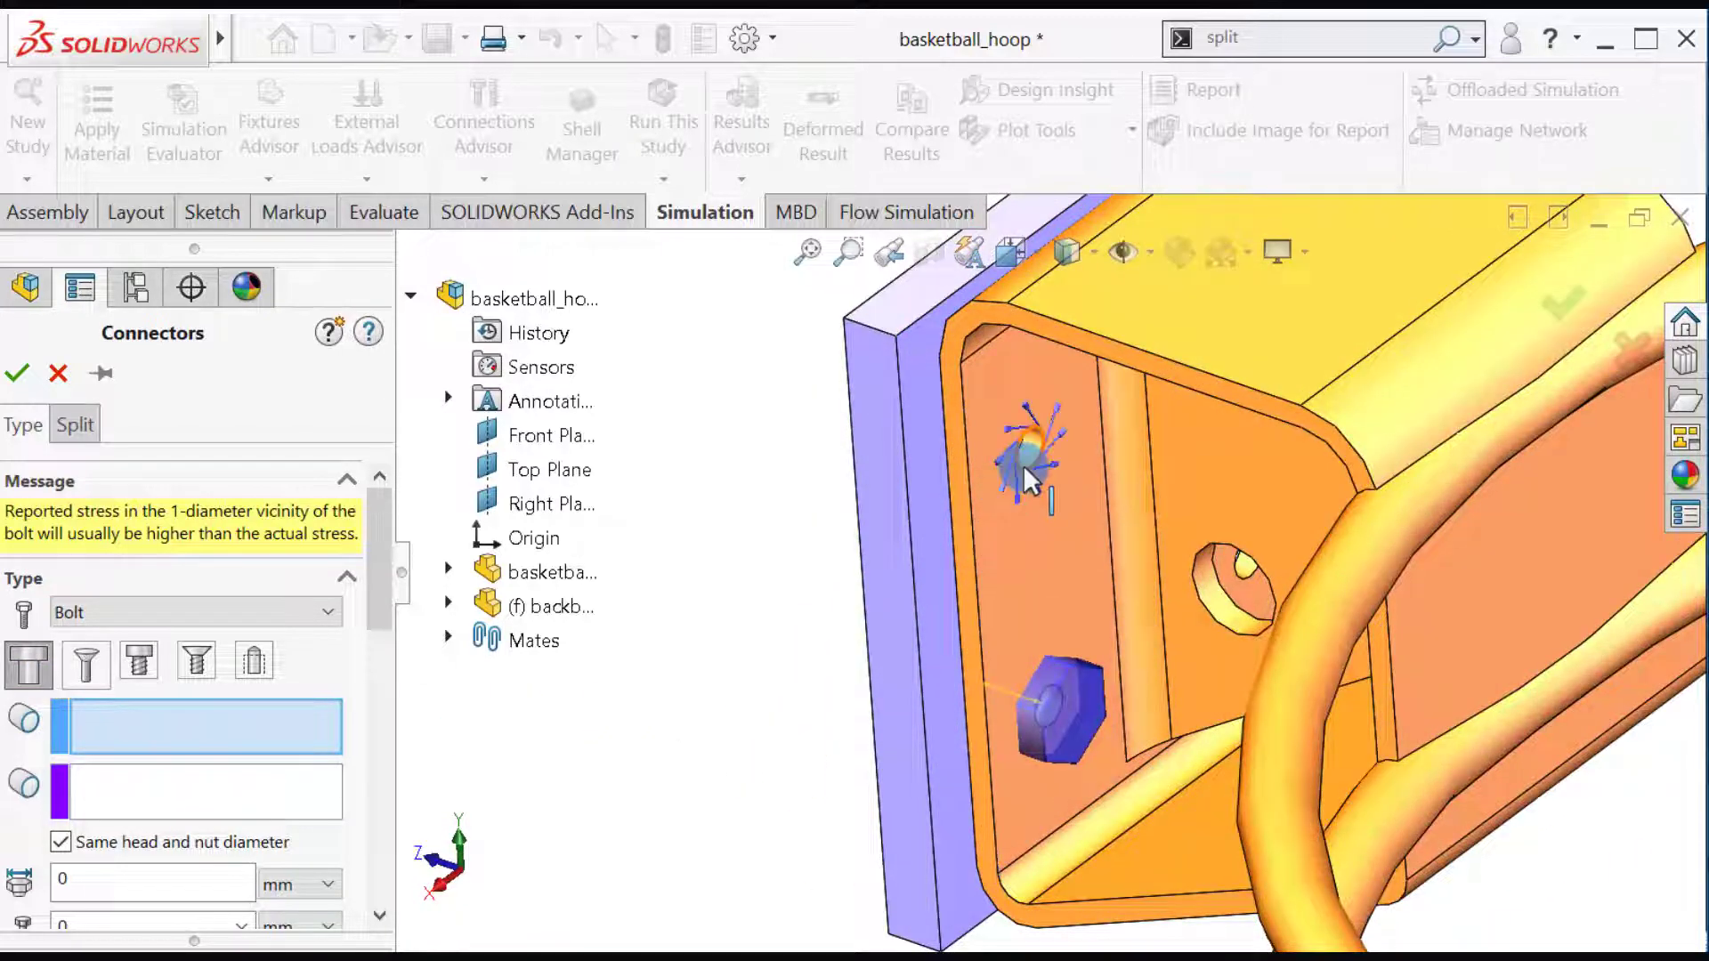
Step: Place the second bolt's nut on the matching hole edge at the back of the backboard
{"action": "left_click", "coordinate": [152, 801]}
{"action": "scroll", "coordinate": [721, 747], "scroll_direction": "up", "scroll_amount": 5}
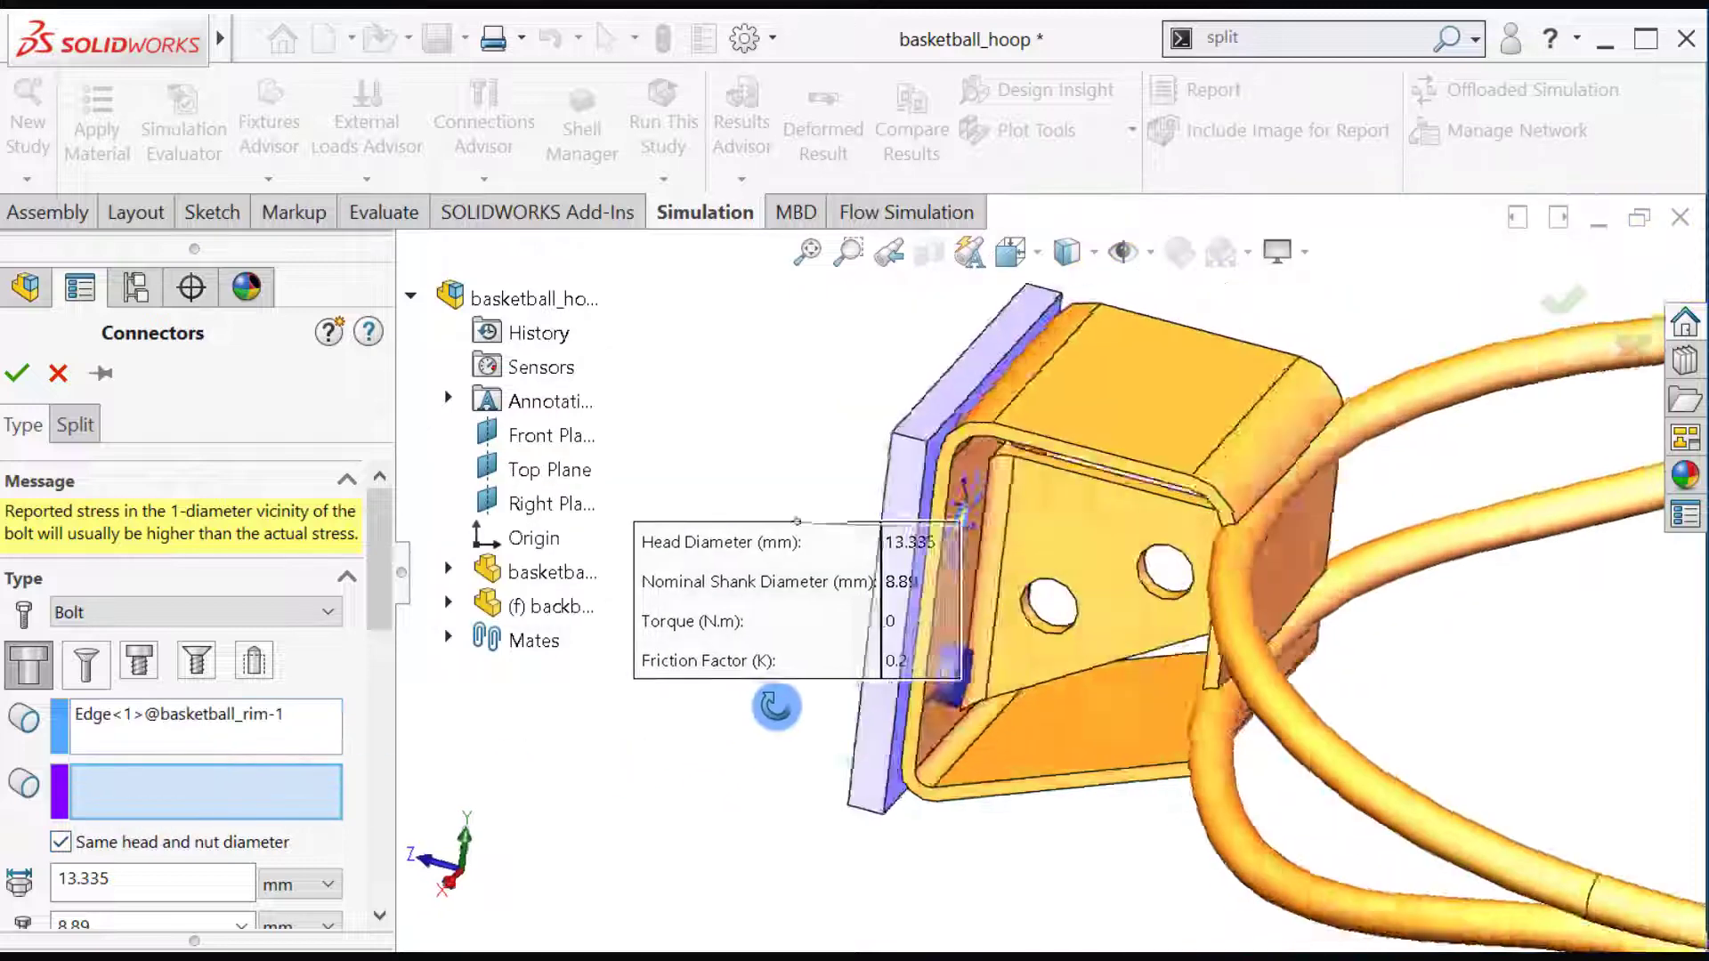
{"action": "middle_click_drag", "start_coordinate": [774, 706], "coordinate": [979, 672]}
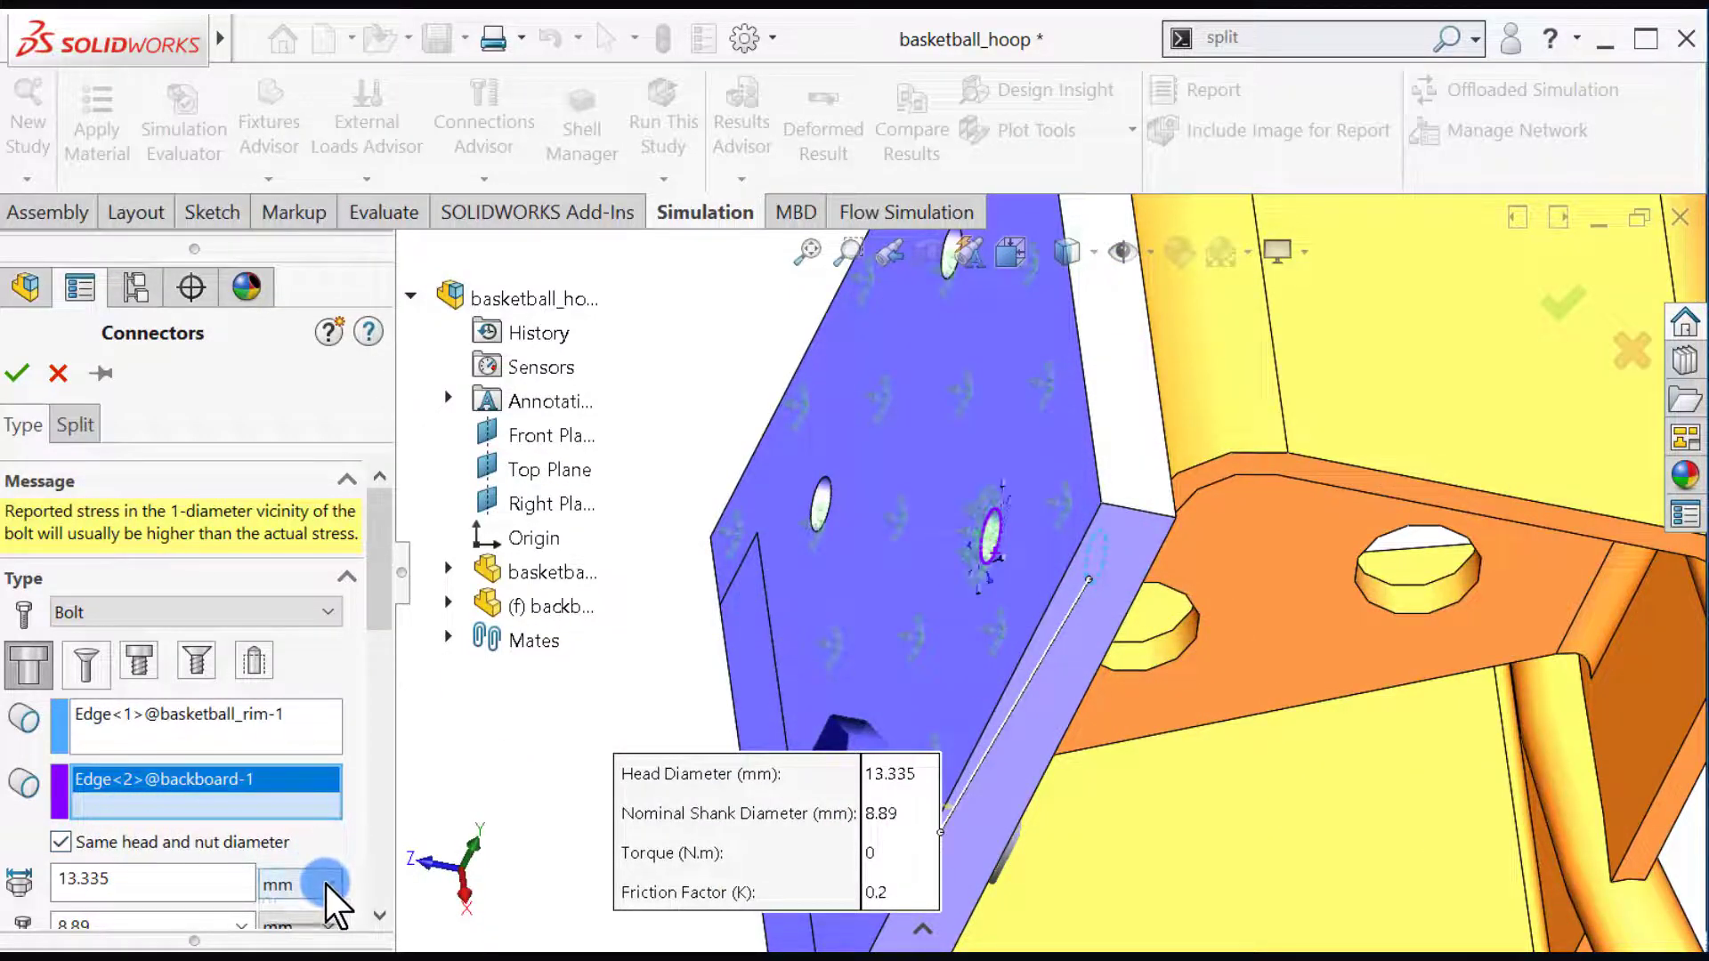
Step: Switch the second bolt's head and shank diameter units to inches
{"action": "left_click", "coordinate": [278, 952]}
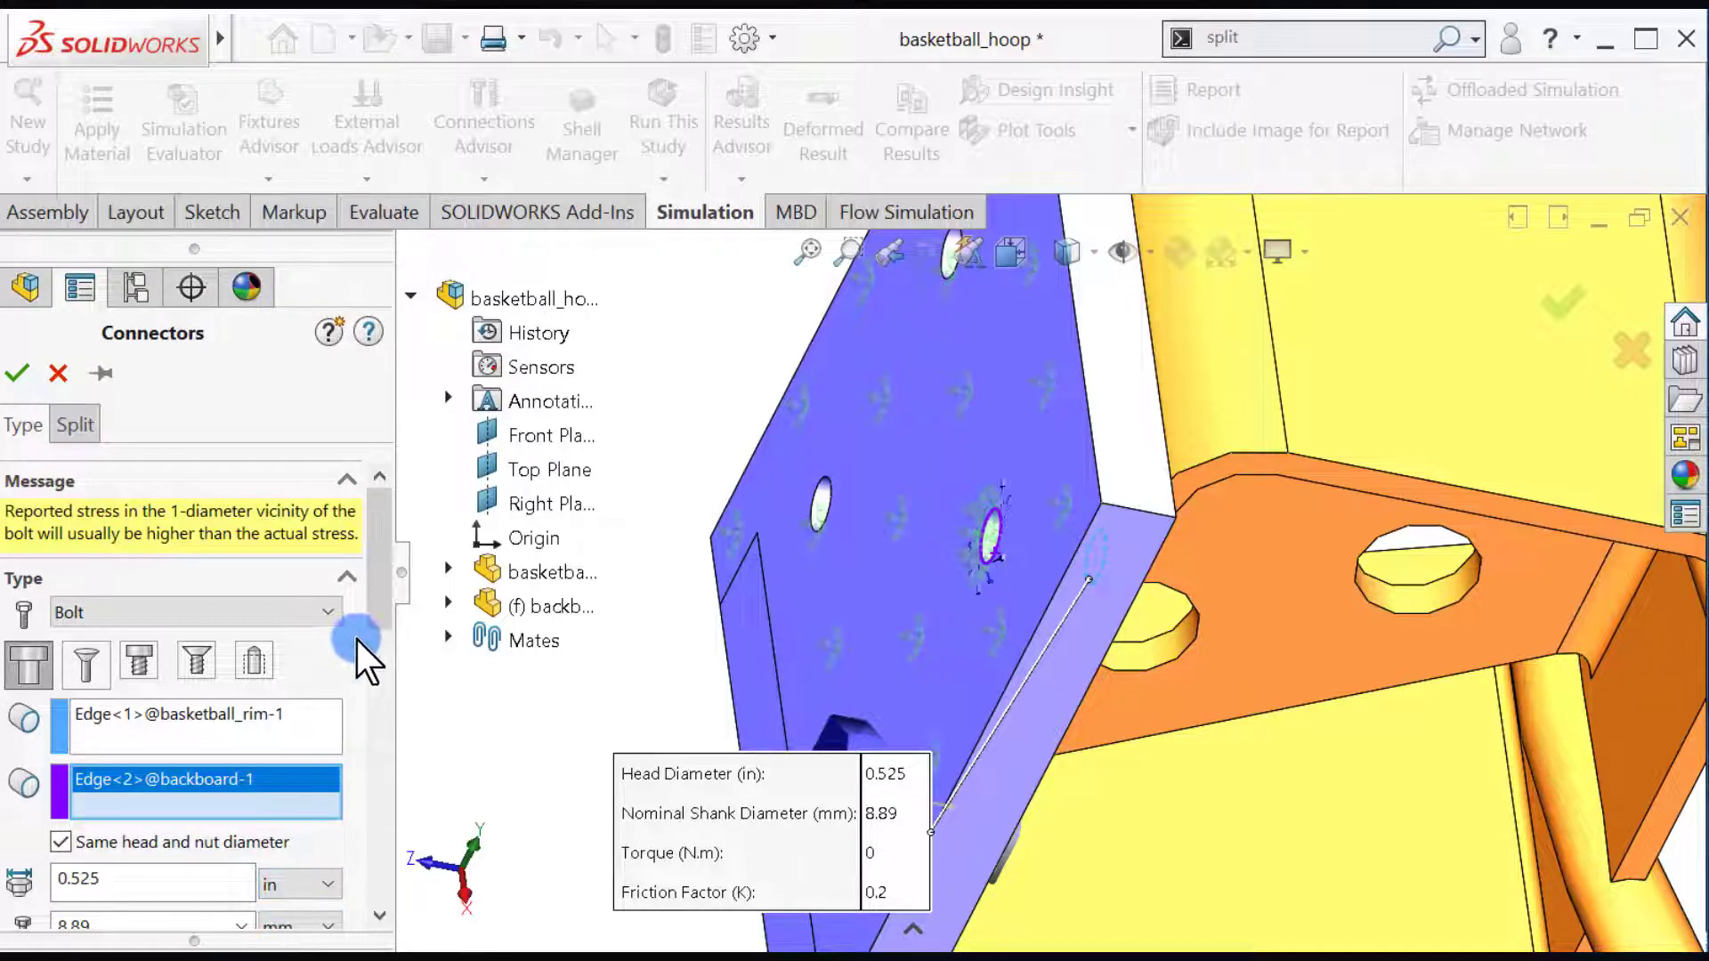
{"action": "left_click_drag", "start_coordinate": [381, 636], "coordinate": [388, 708]}
{"action": "left_click", "coordinate": [328, 693]}
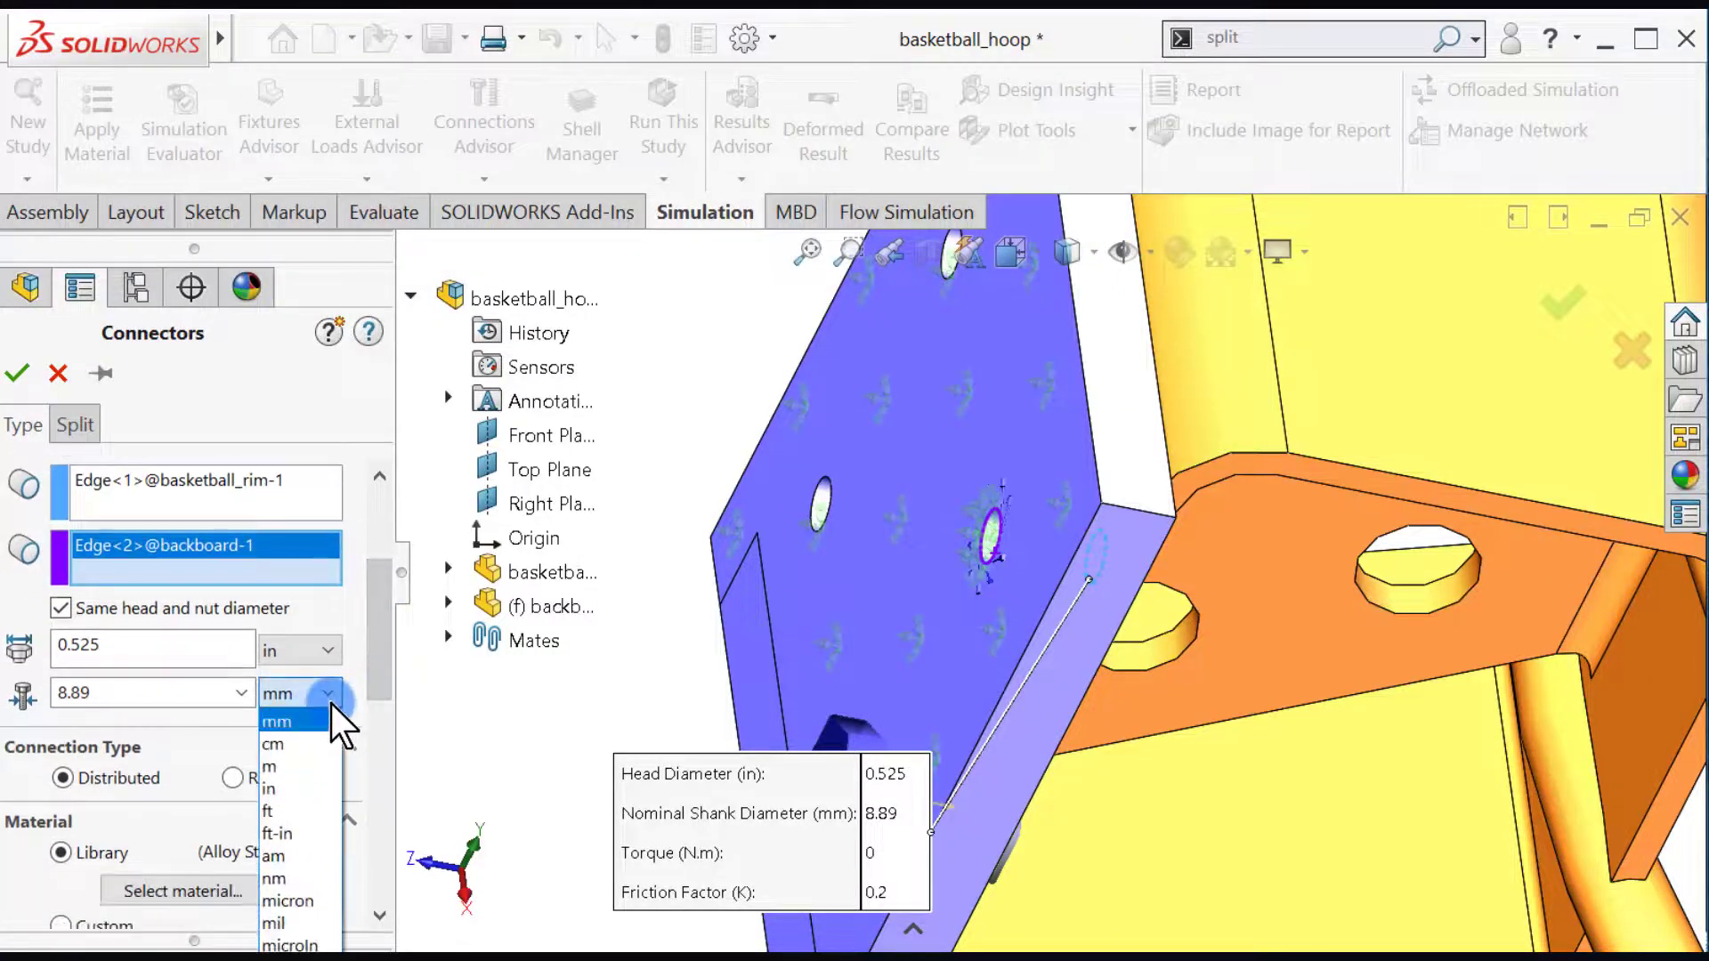
{"action": "left_click", "coordinate": [296, 790]}
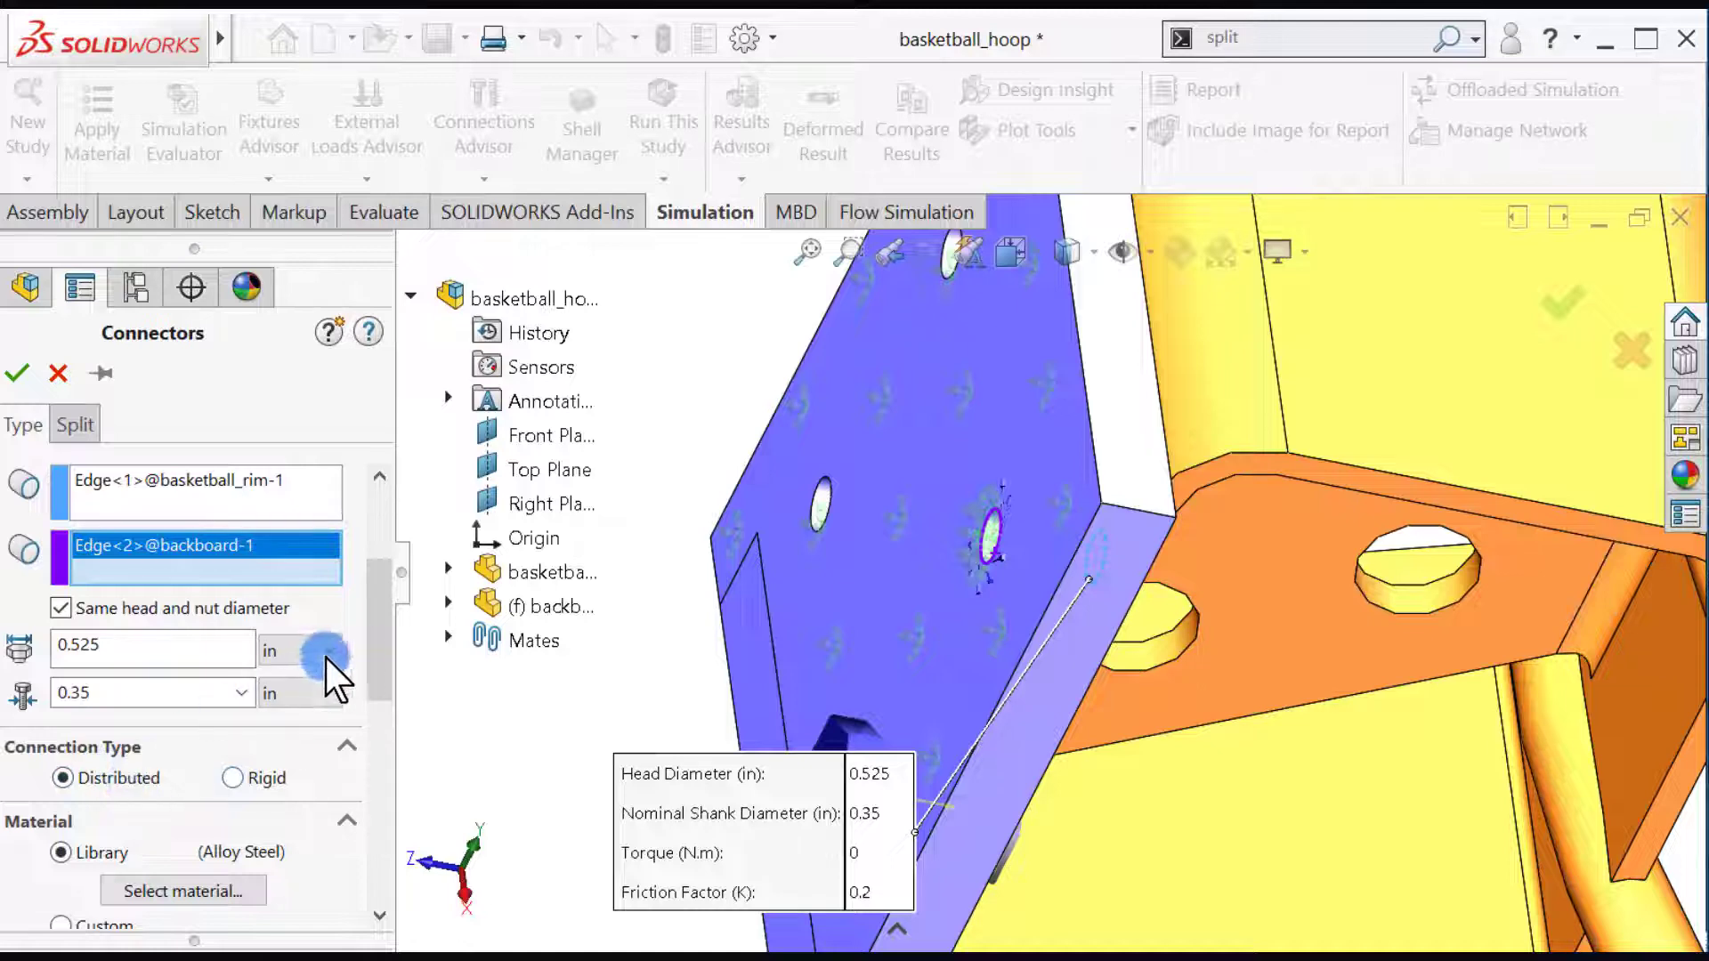
Step: Give the second bolt a custom material in English (IPS) units with Young's modulus 3e7 psi and Poisson's ratio 0.3
{"action": "left_click_drag", "start_coordinate": [382, 668], "coordinate": [374, 698]}
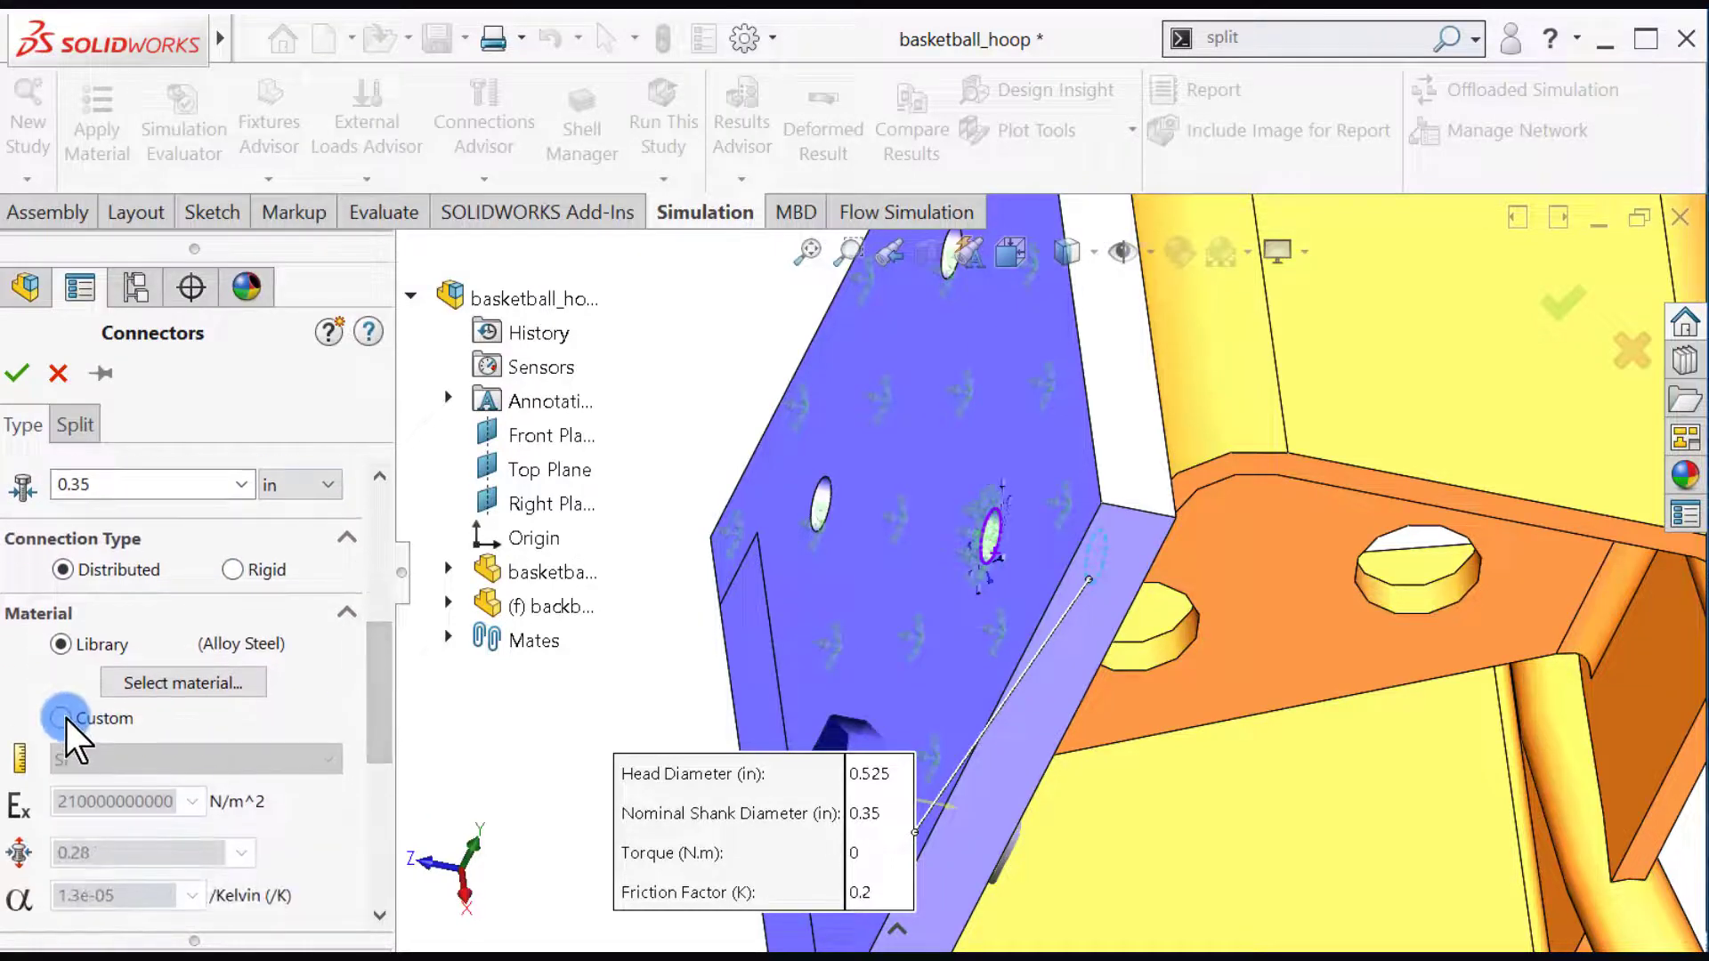
{"action": "left_click", "coordinate": [60, 717]}
{"action": "left_click", "coordinate": [325, 759]}
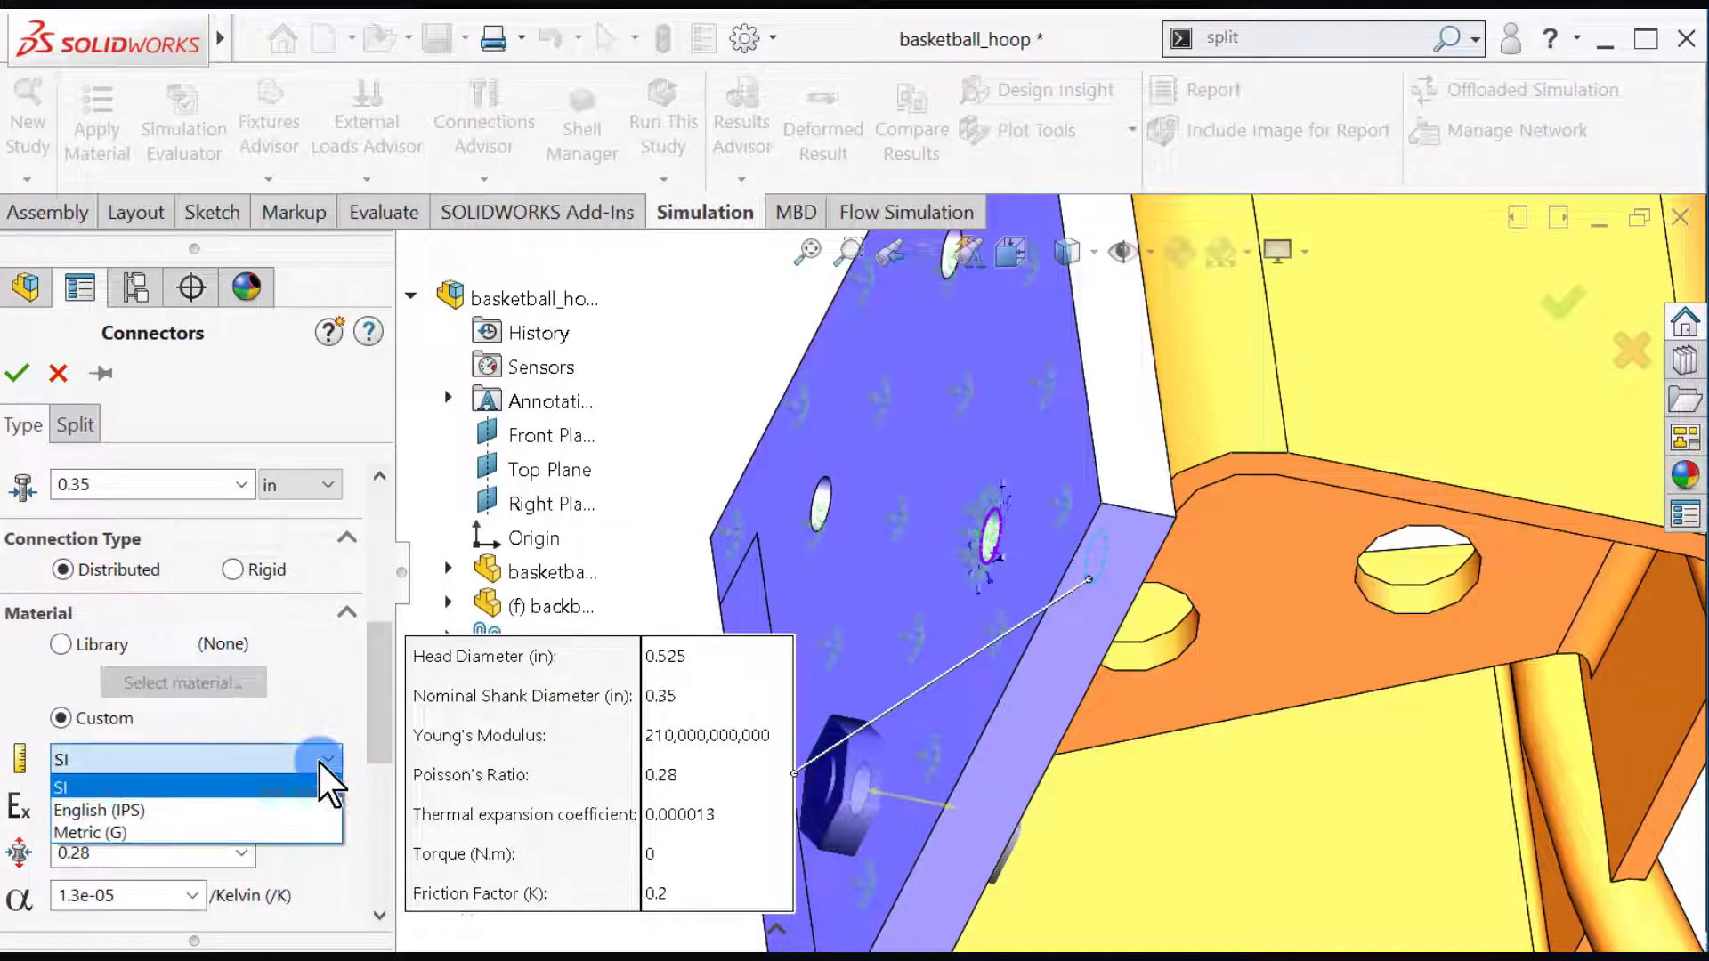
{"action": "left_click", "coordinate": [201, 810]}
{"action": "double_click", "coordinate": [145, 803]}
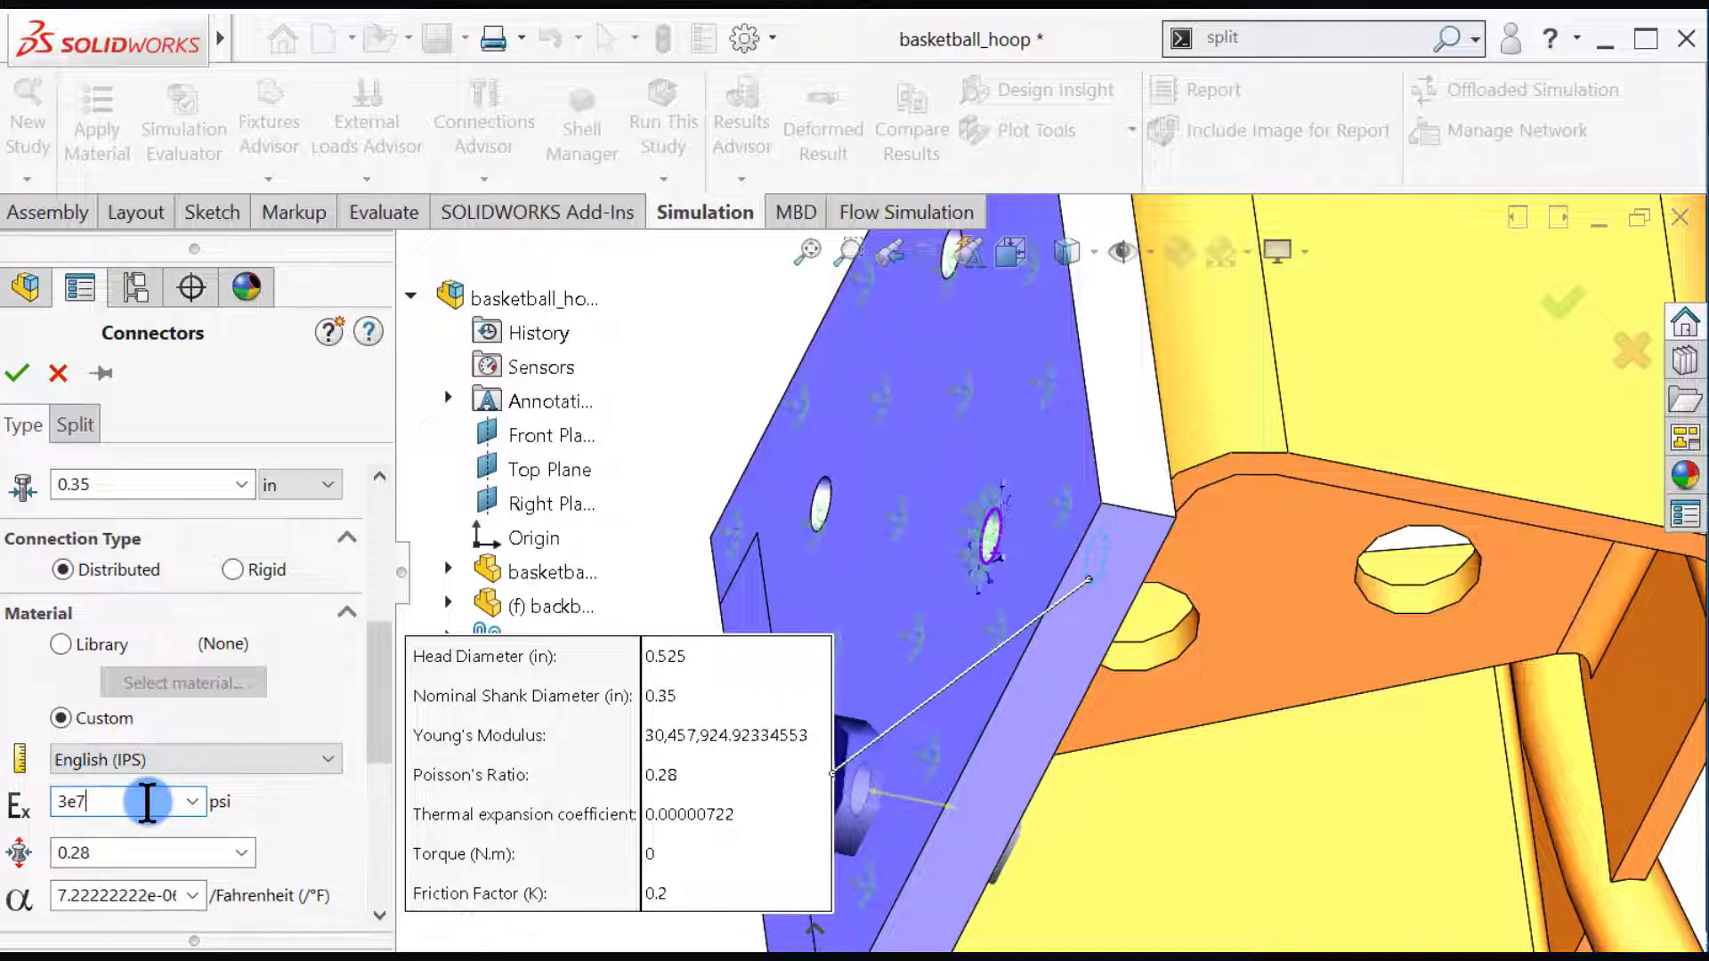
{"action": "key", "text": "Tab"}
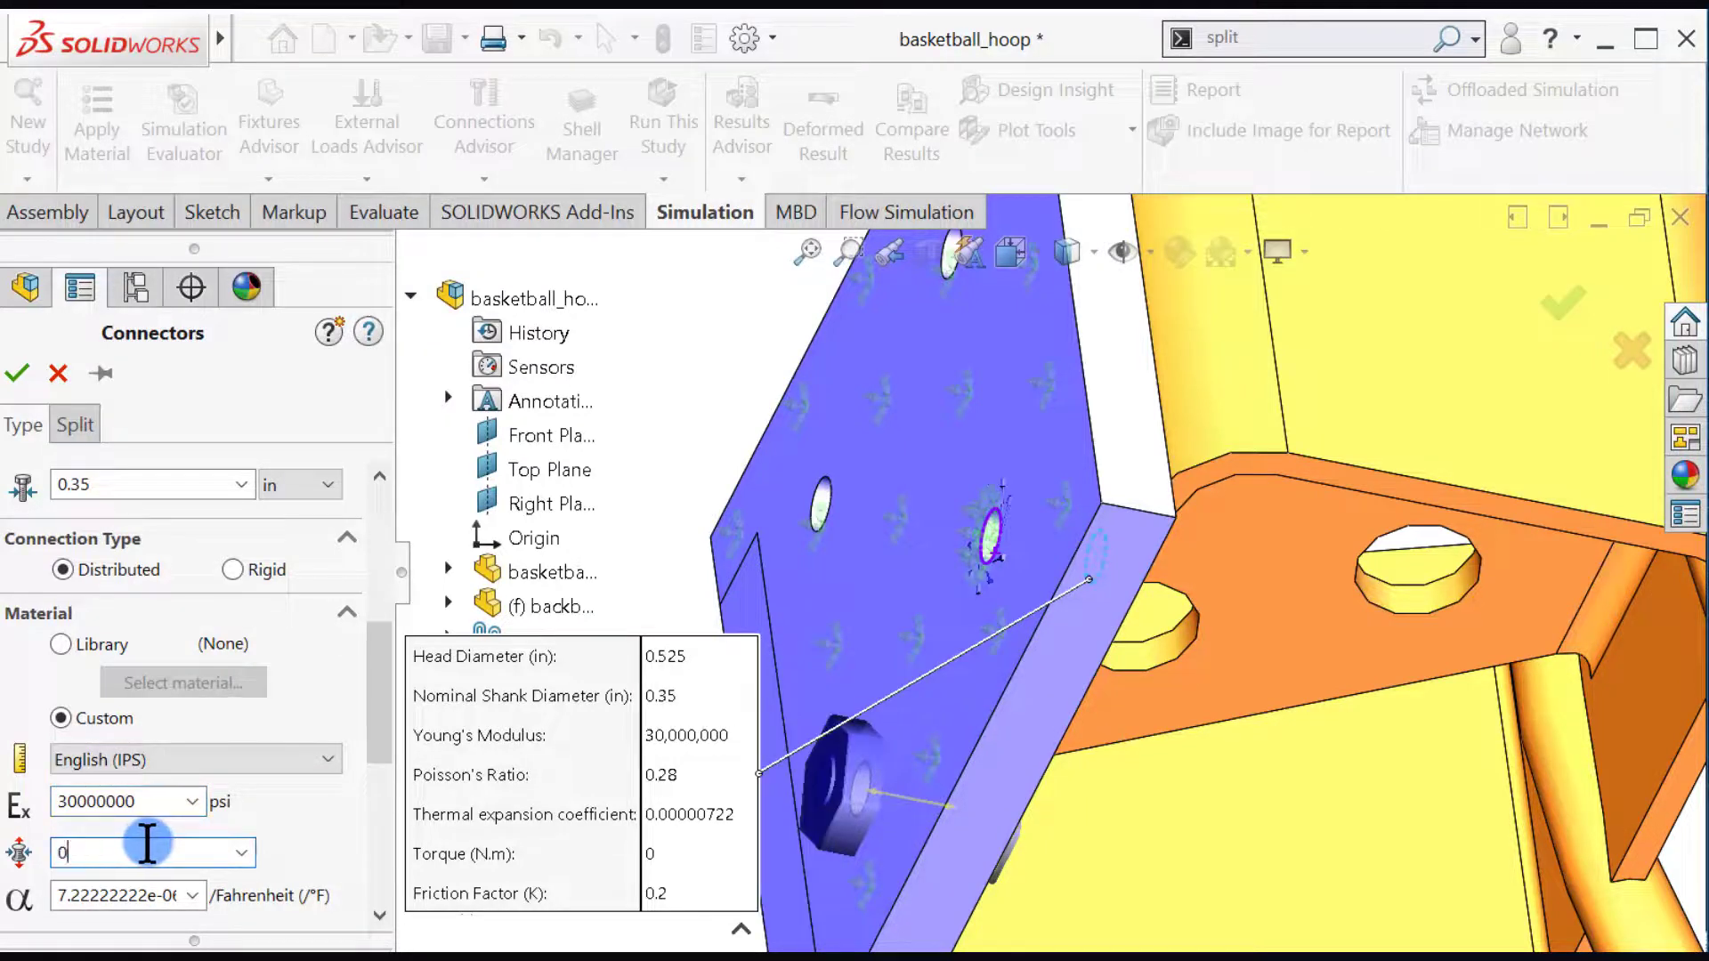
Step: Set the second bolt's pre-load to an axial load in English (IPS) units and accept the connector
{"action": "left_click_drag", "start_coordinate": [381, 717], "coordinate": [381, 805]}
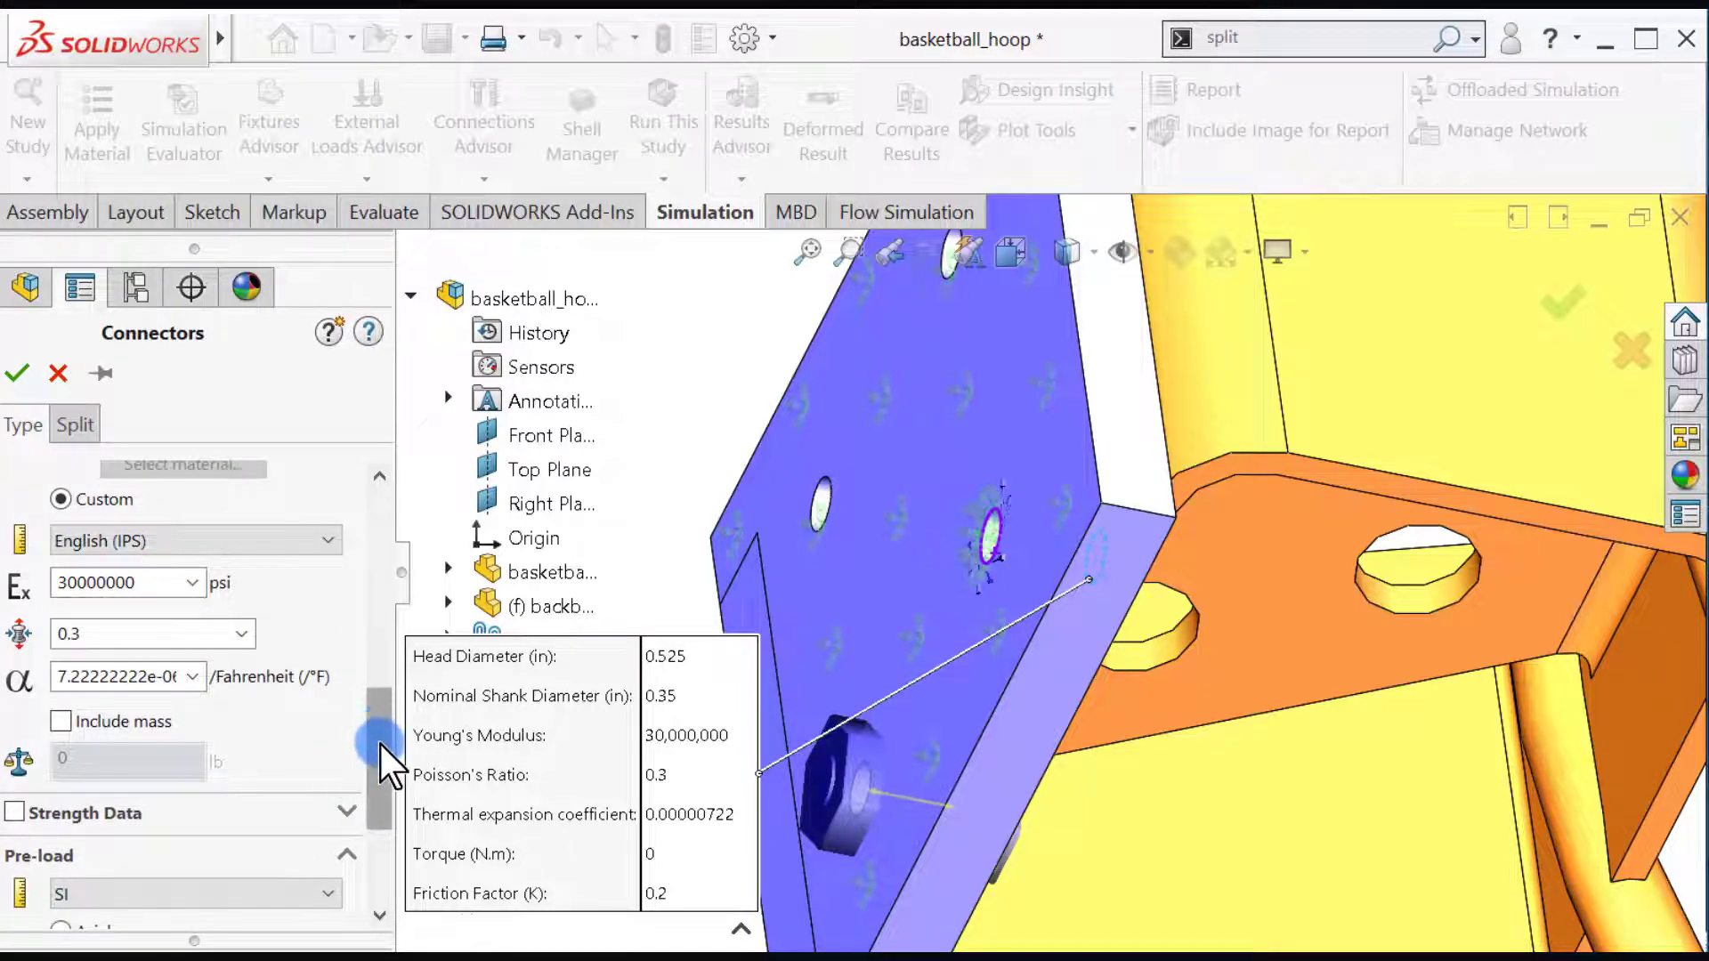
{"action": "scroll", "coordinate": [383, 758], "scroll_direction": "down", "scroll_amount": 3}
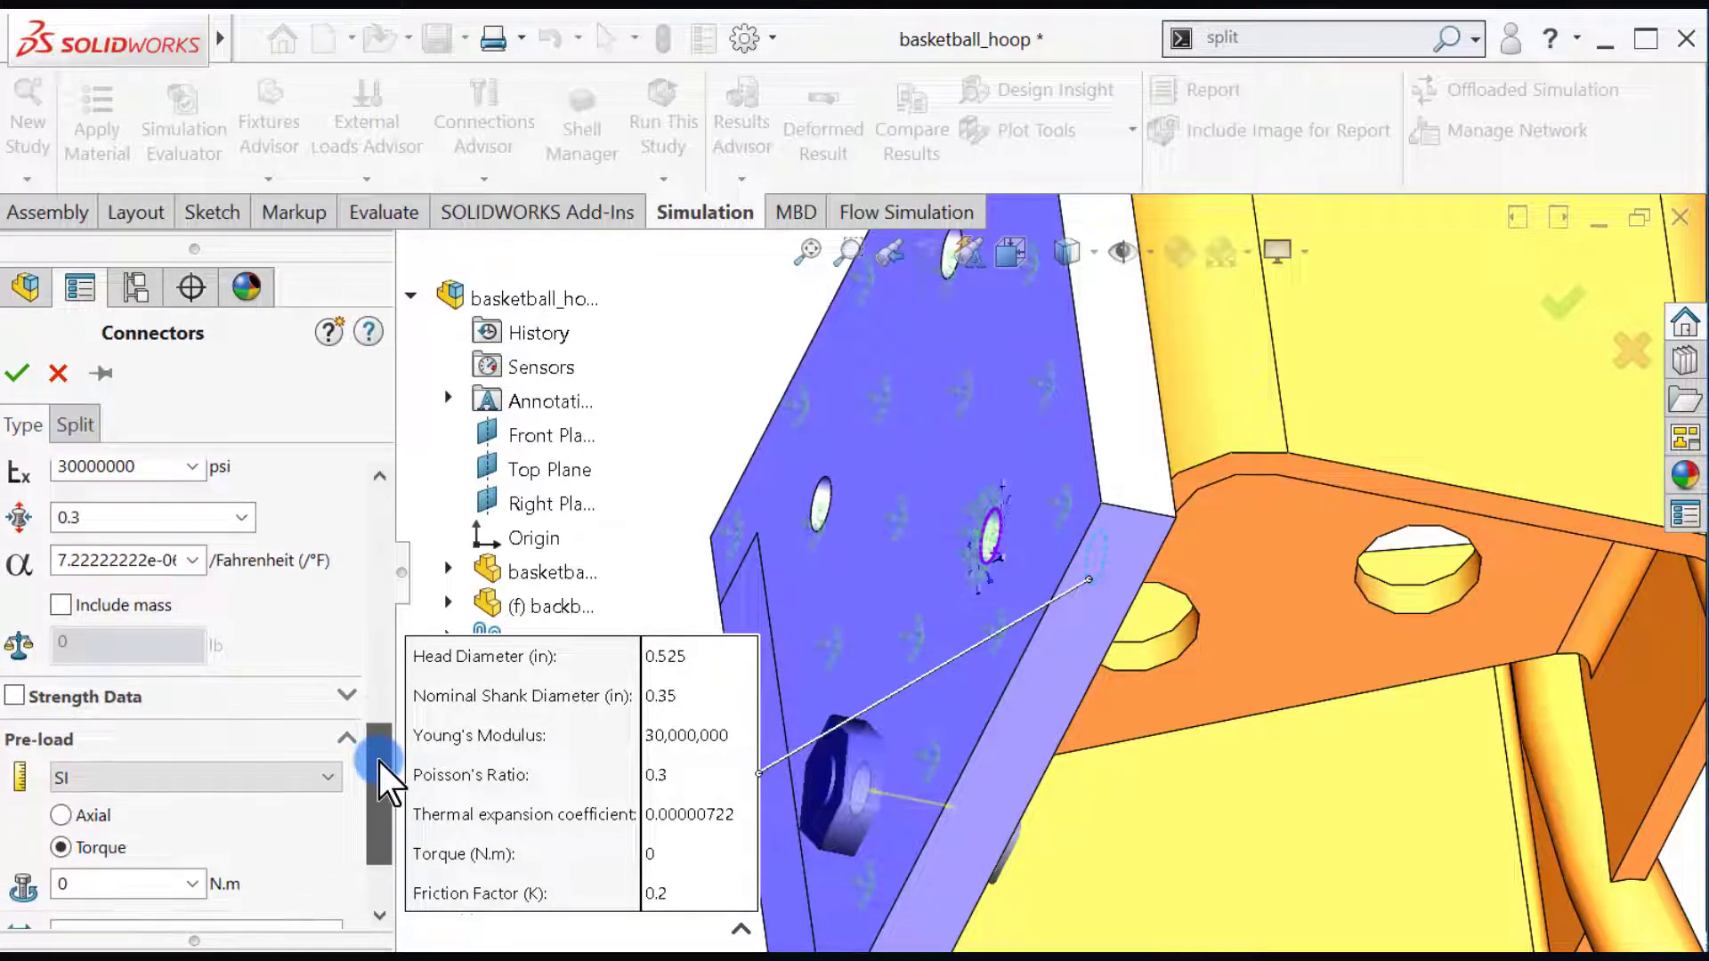
{"action": "left_click", "coordinate": [214, 773]}
{"action": "left_click", "coordinate": [133, 818]}
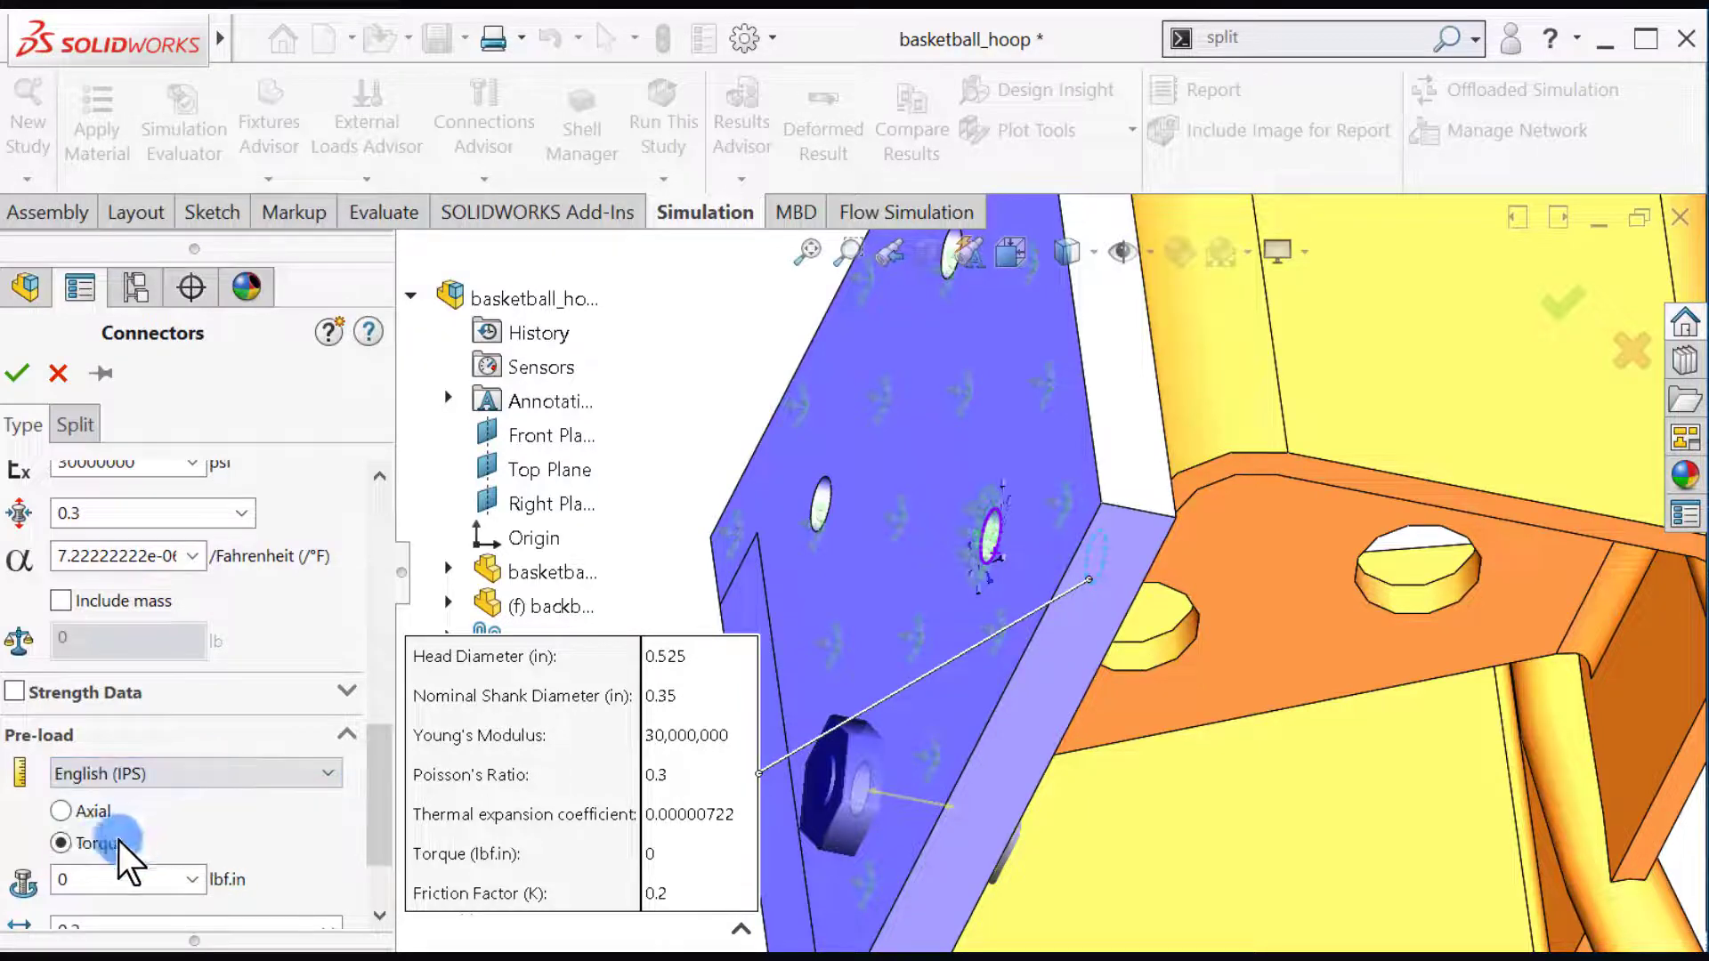
{"action": "left_click", "coordinate": [62, 811]}
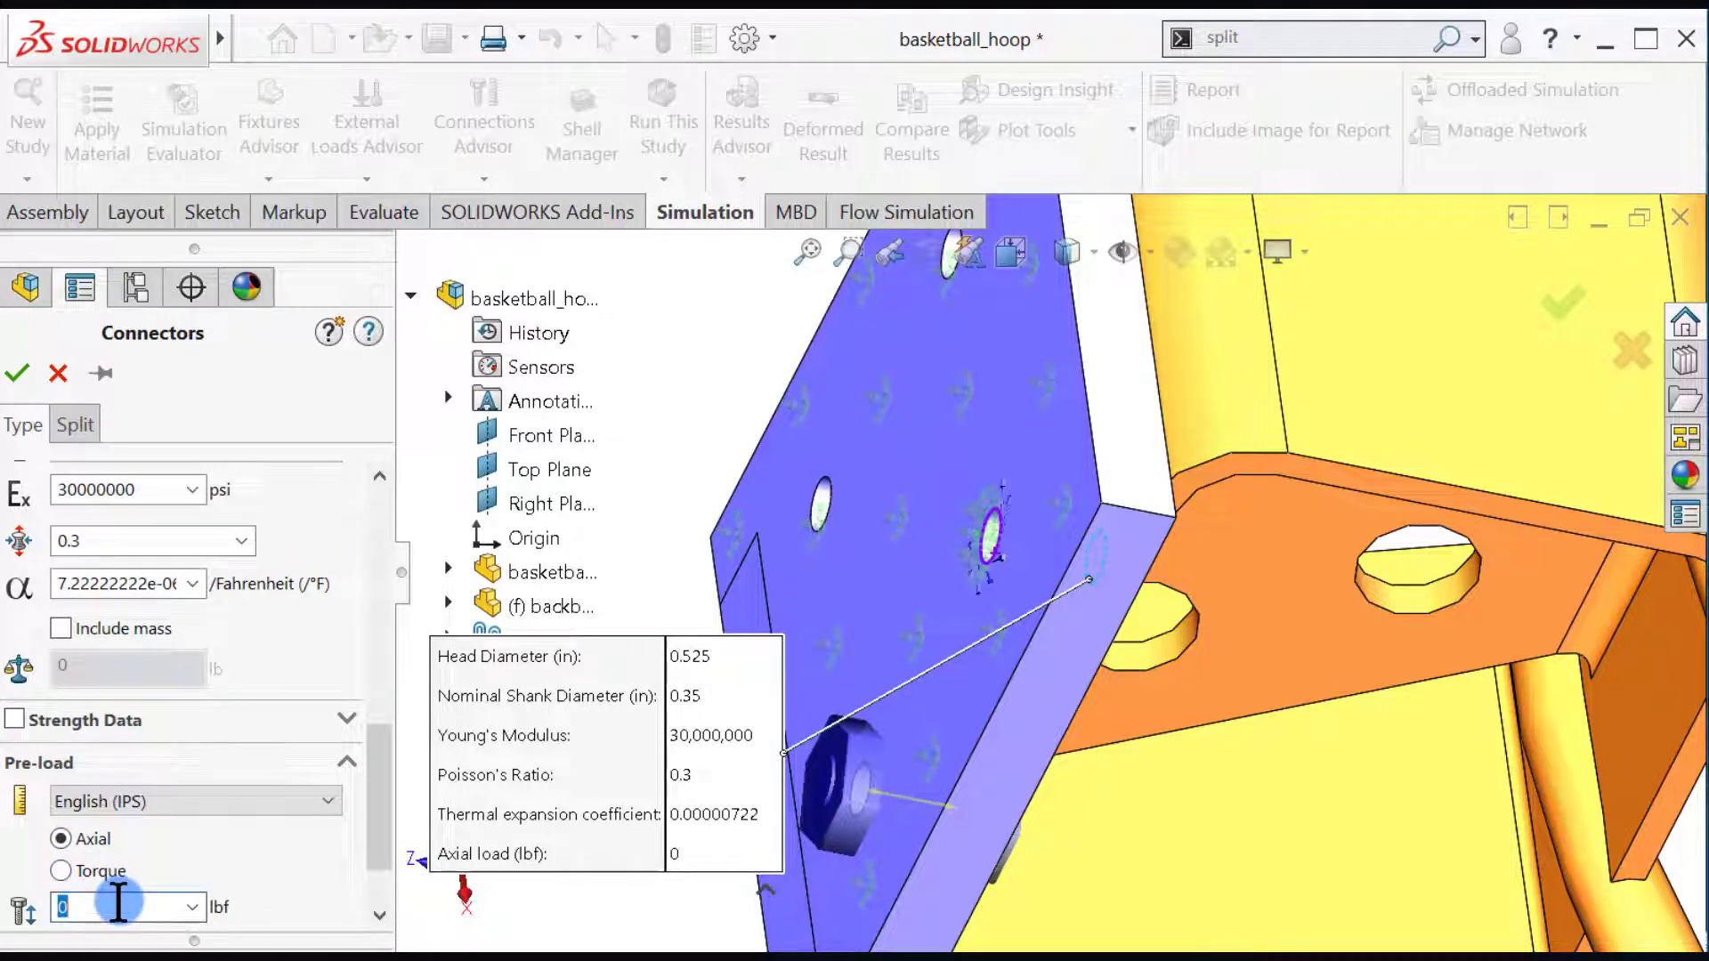
{"action": "left_click", "coordinate": [18, 376]}
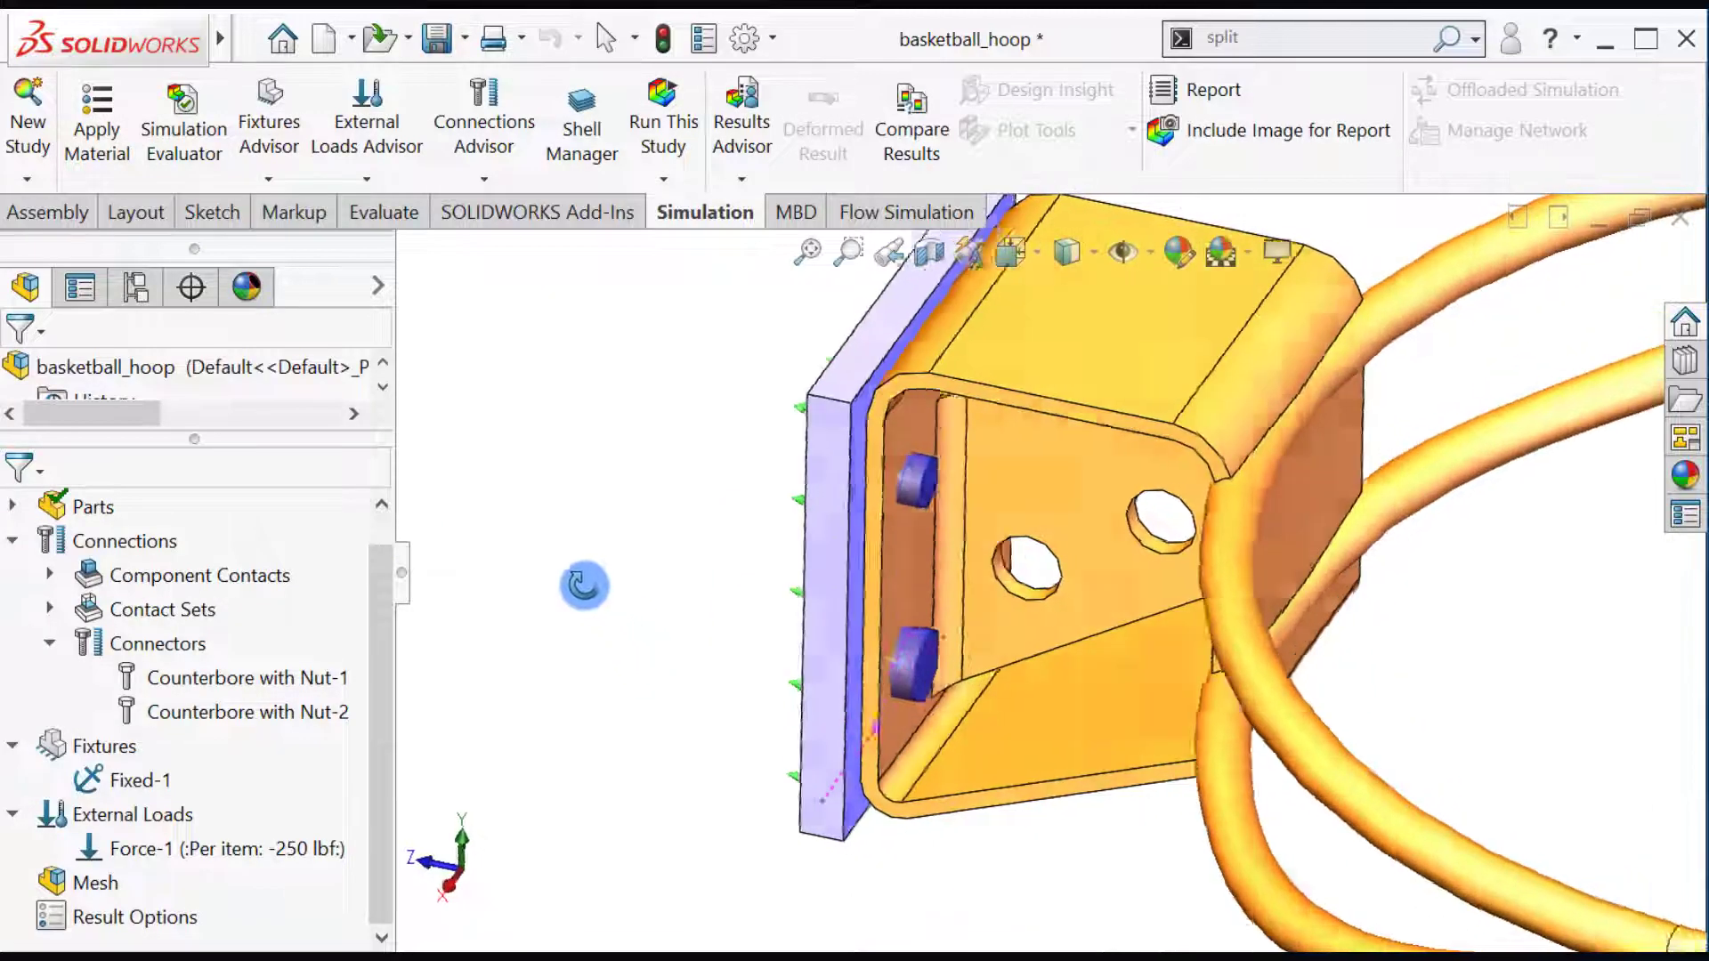
Step: Check the bolt connectors on the bracket and backboard, and run the bolt analysis study
{"action": "middle_click_drag", "start_coordinate": [584, 585], "coordinate": [558, 657]}
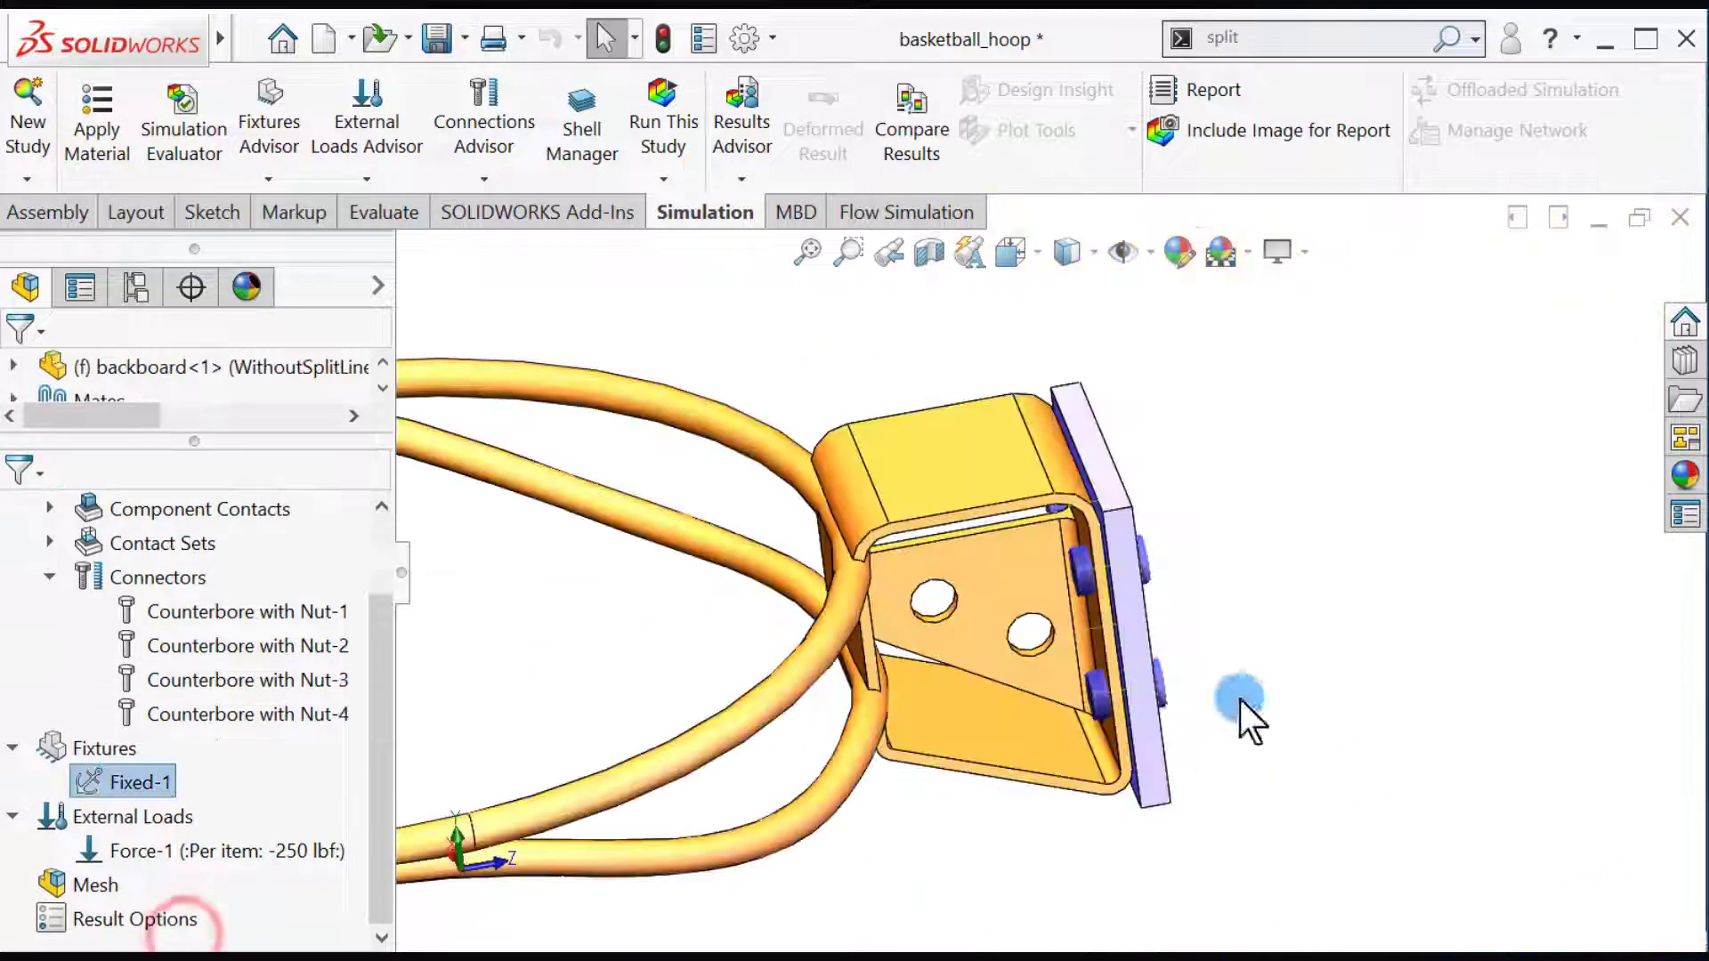
{"action": "middle_click_drag", "start_coordinate": [1237, 702], "coordinate": [1119, 762]}
{"action": "scroll", "coordinate": [1273, 564], "scroll_direction": "down", "scroll_amount": 3}
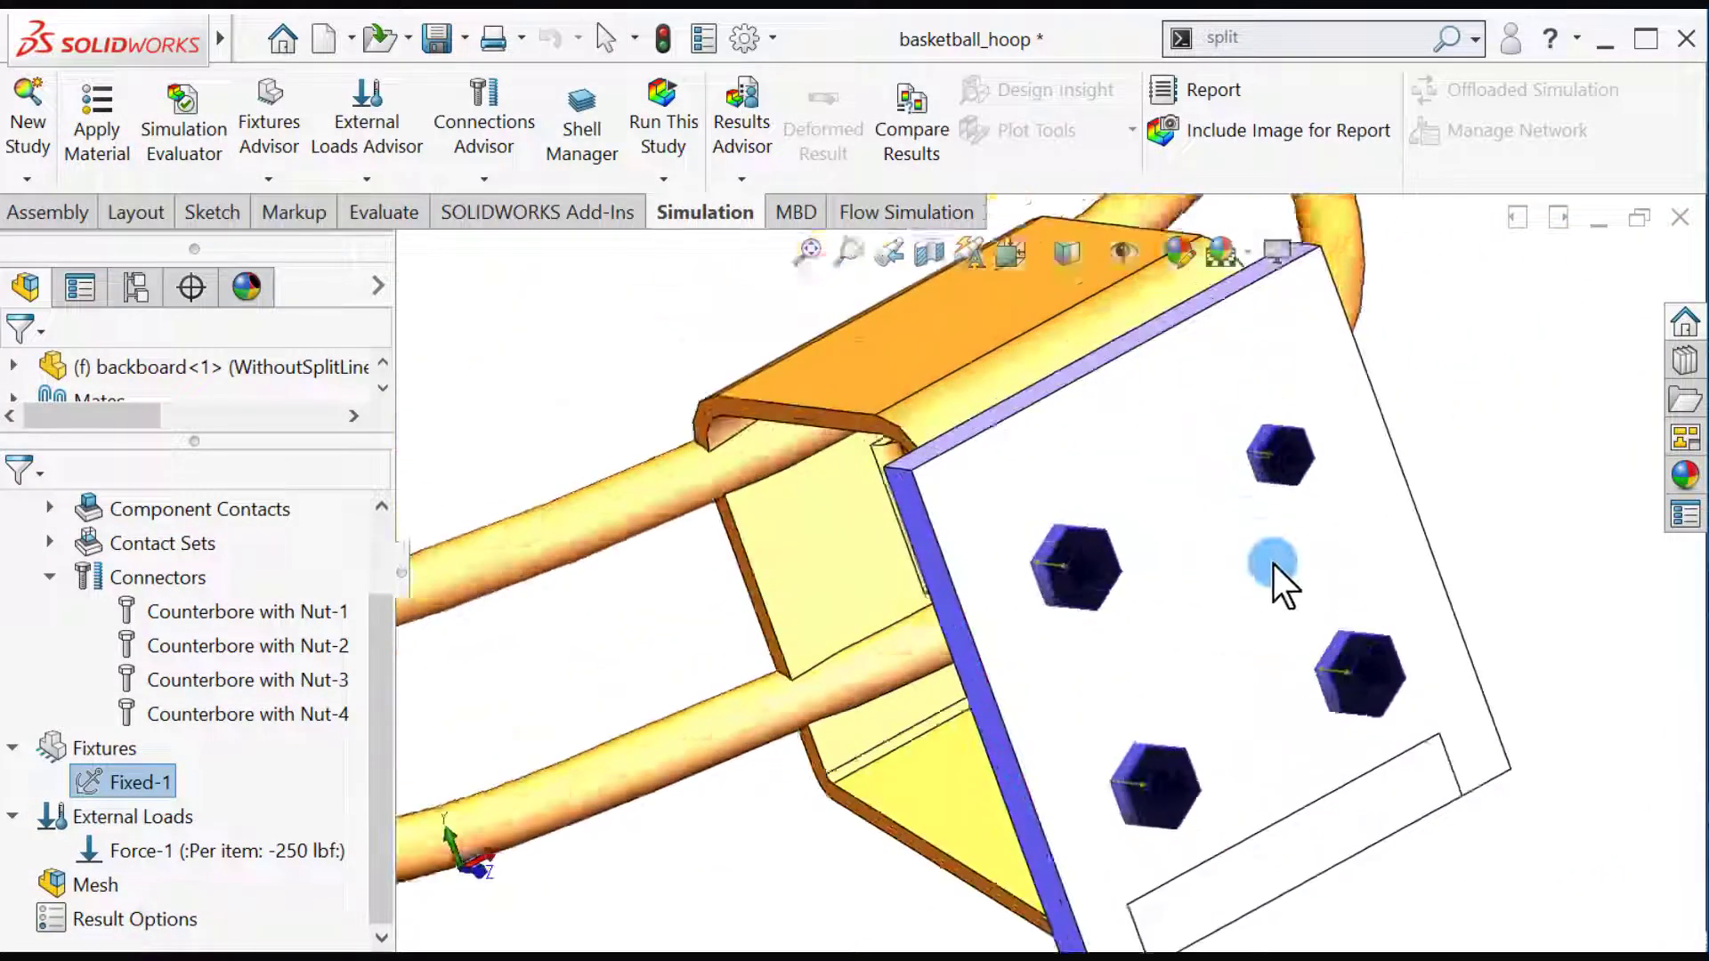
{"action": "scroll", "coordinate": [1273, 565], "scroll_direction": "down", "scroll_amount": 1}
{"action": "mouse_move", "coordinate": [1205, 649]}
{"action": "middle_mouse_down"}
{"action": "mouse_move", "coordinate": [1247, 599]}
{"action": "mouse_move", "coordinate": [1197, 602]}
{"action": "mouse_move", "coordinate": [1216, 617]}
{"action": "middle_mouse_up"}
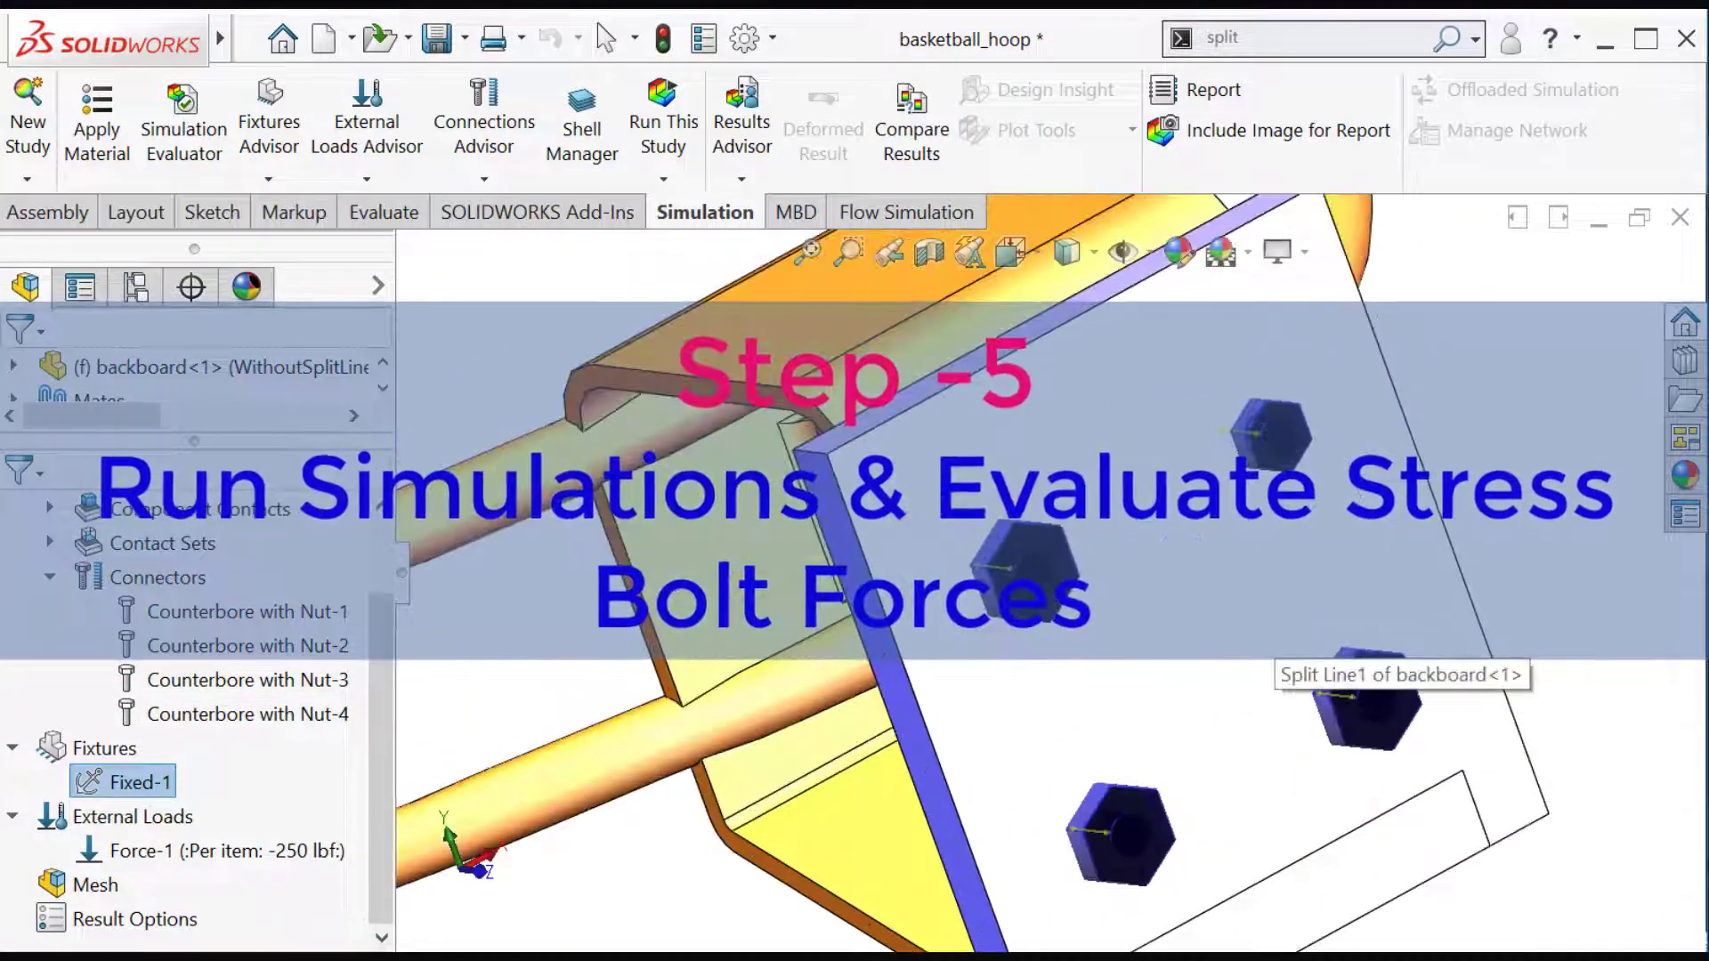
{"action": "middle_click_drag", "start_coordinate": [1197, 623], "coordinate": [1187, 632]}
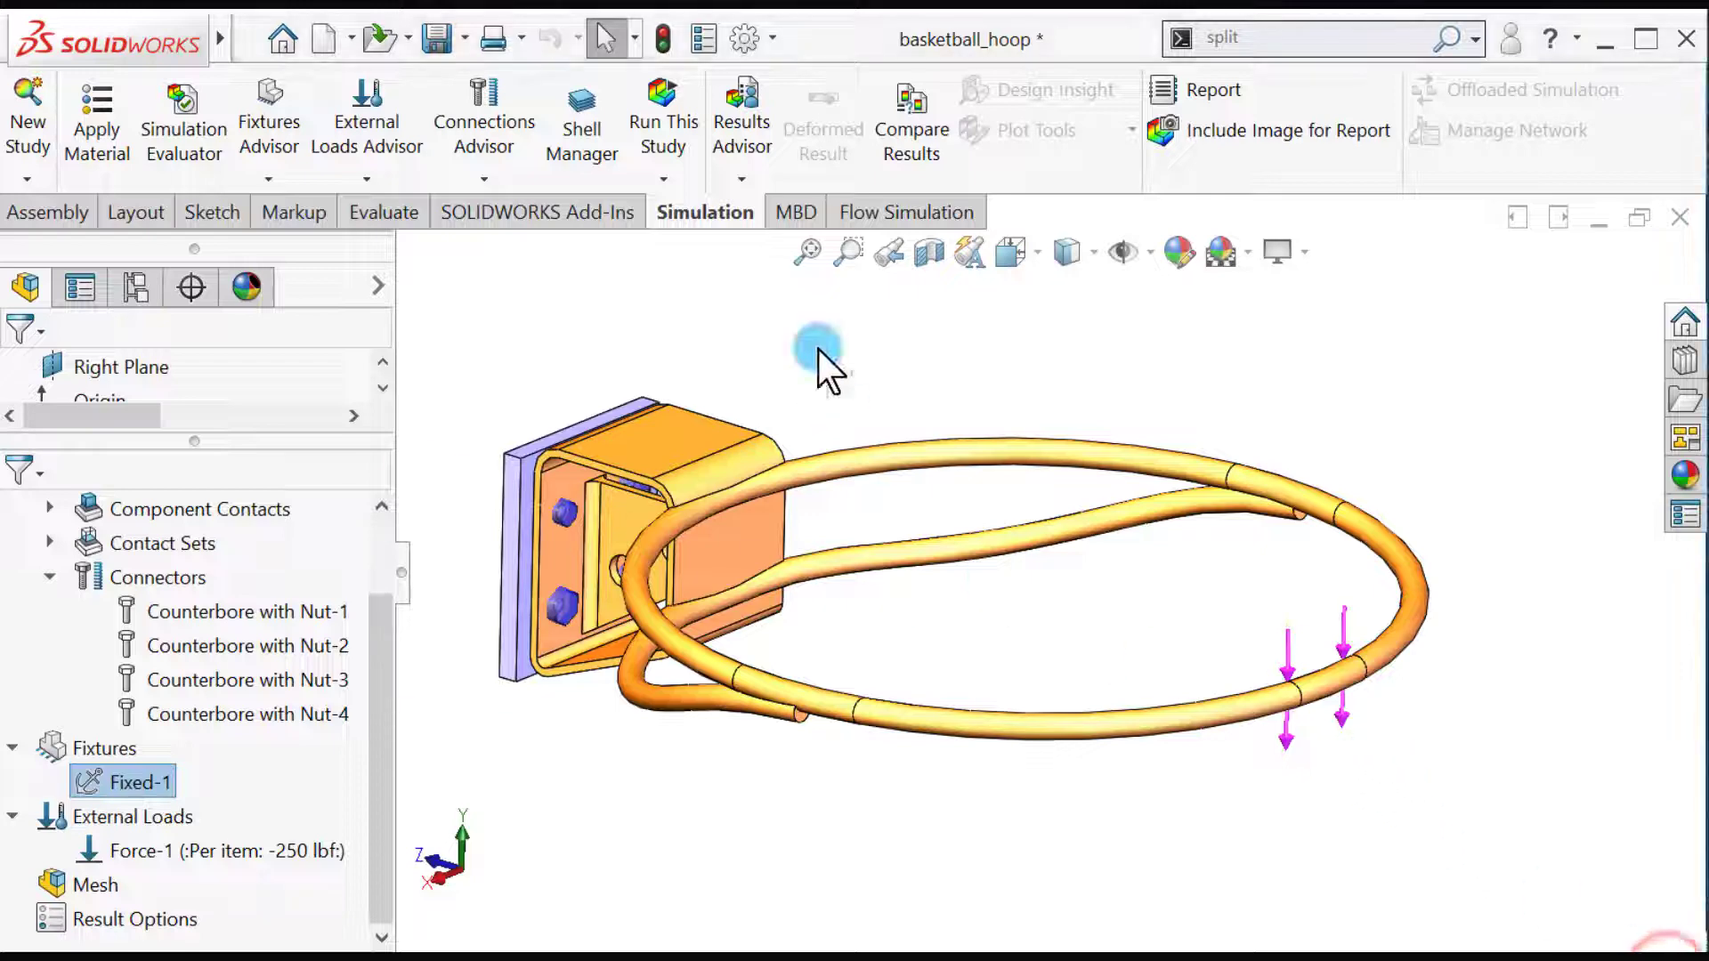
{"action": "left_click", "coordinate": [659, 115]}
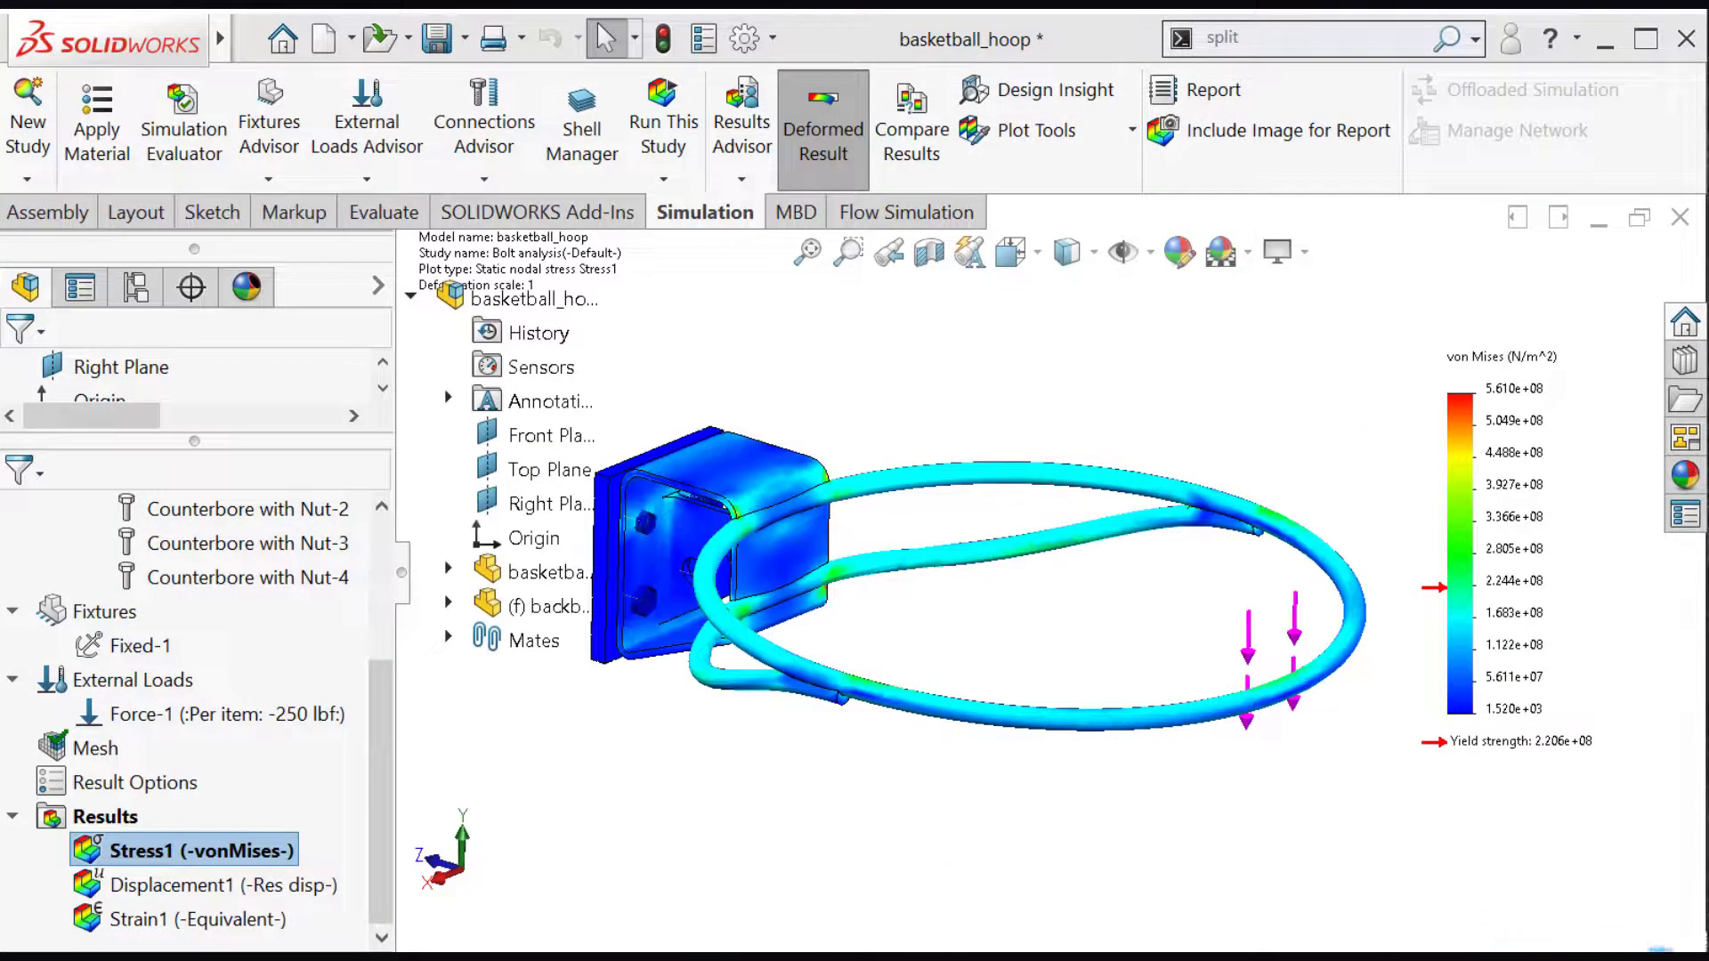
Step: Edit the von Mises stress plot's definition to display stress in psi
{"action": "right_click", "coordinate": [213, 850]}
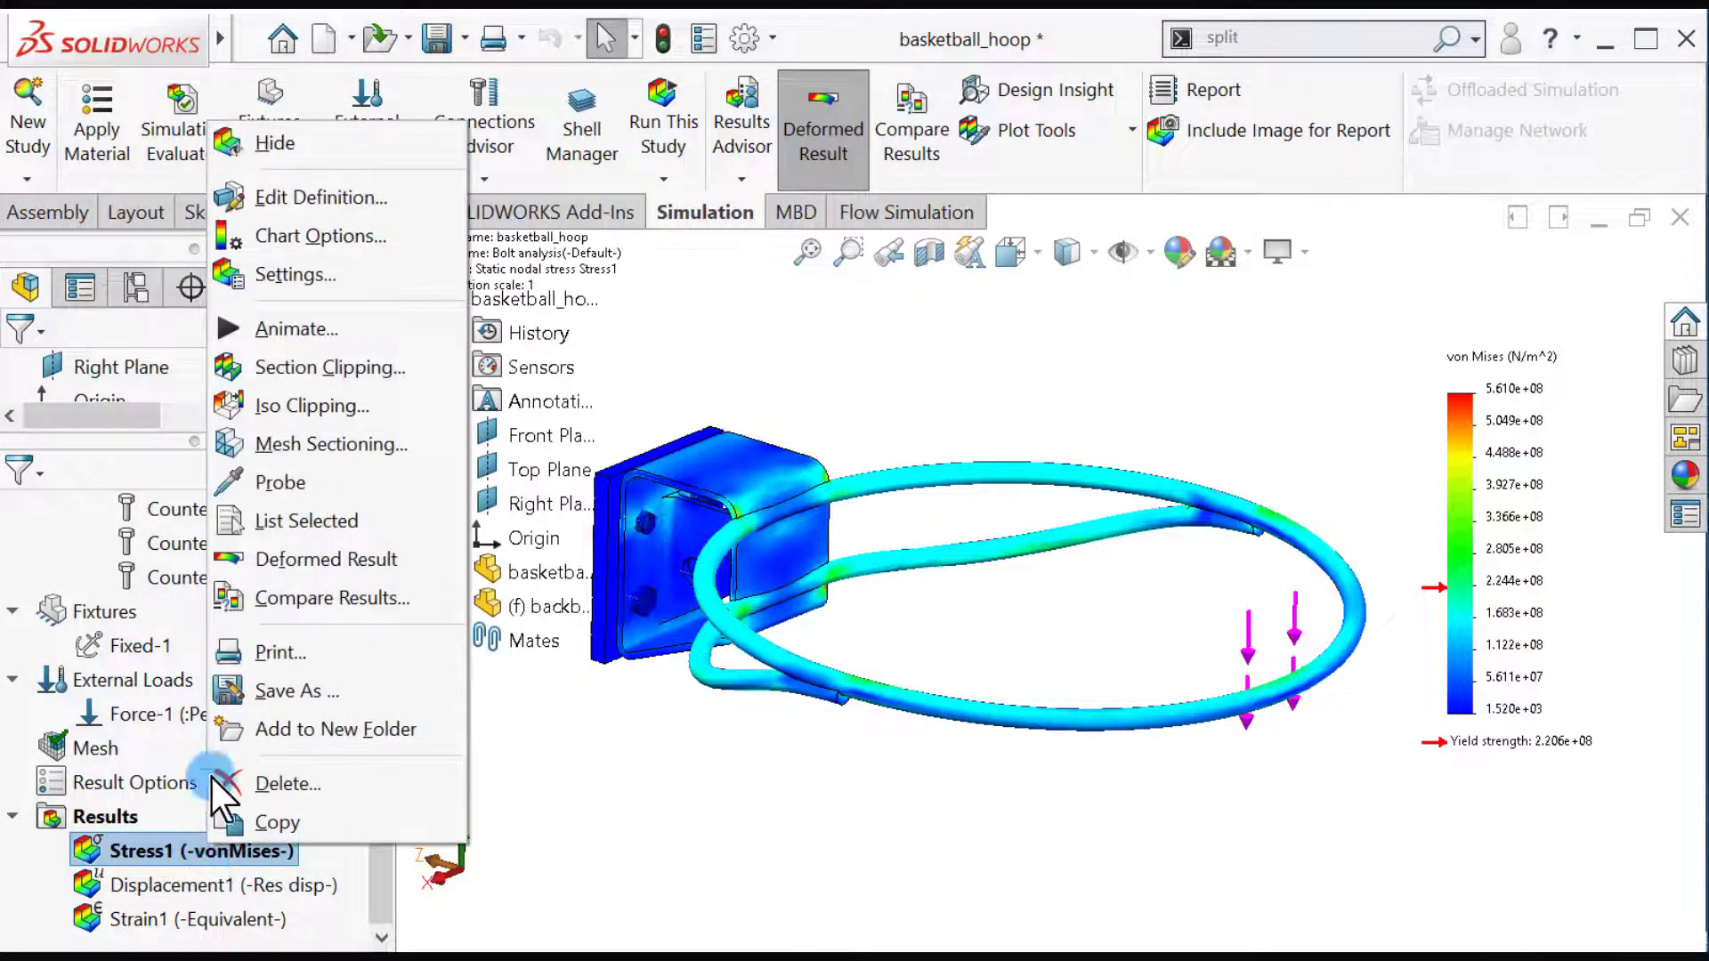
{"action": "left_click", "coordinate": [337, 194]}
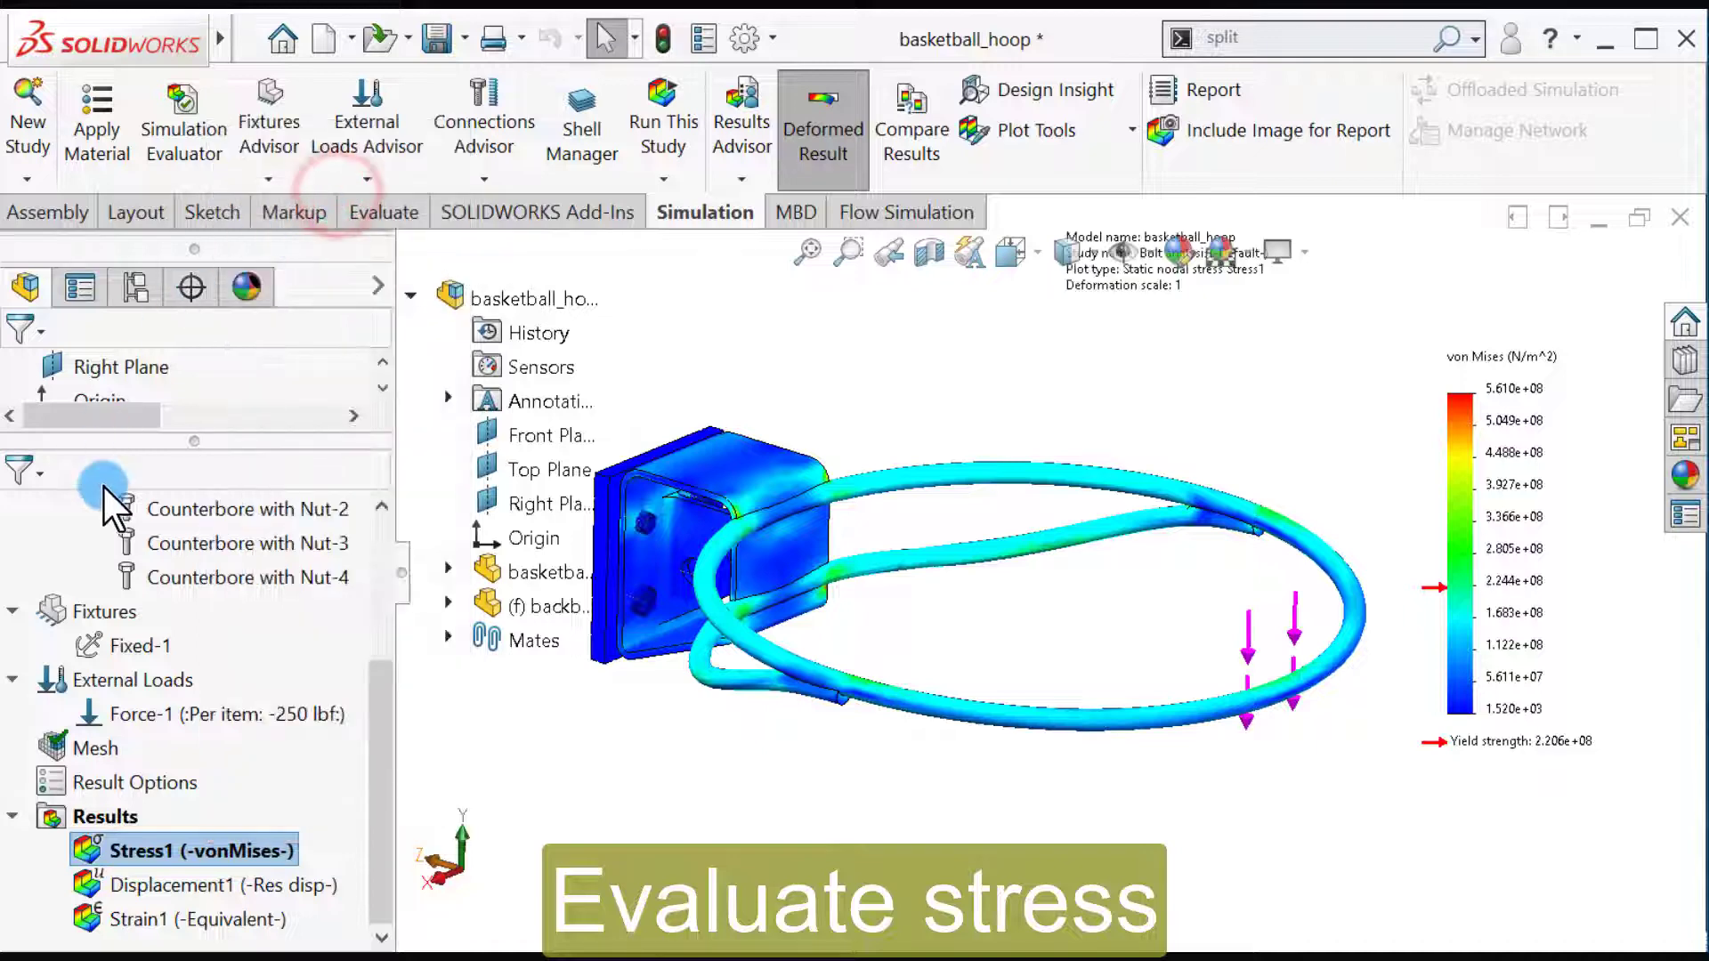
{"action": "left_click", "coordinate": [133, 547]}
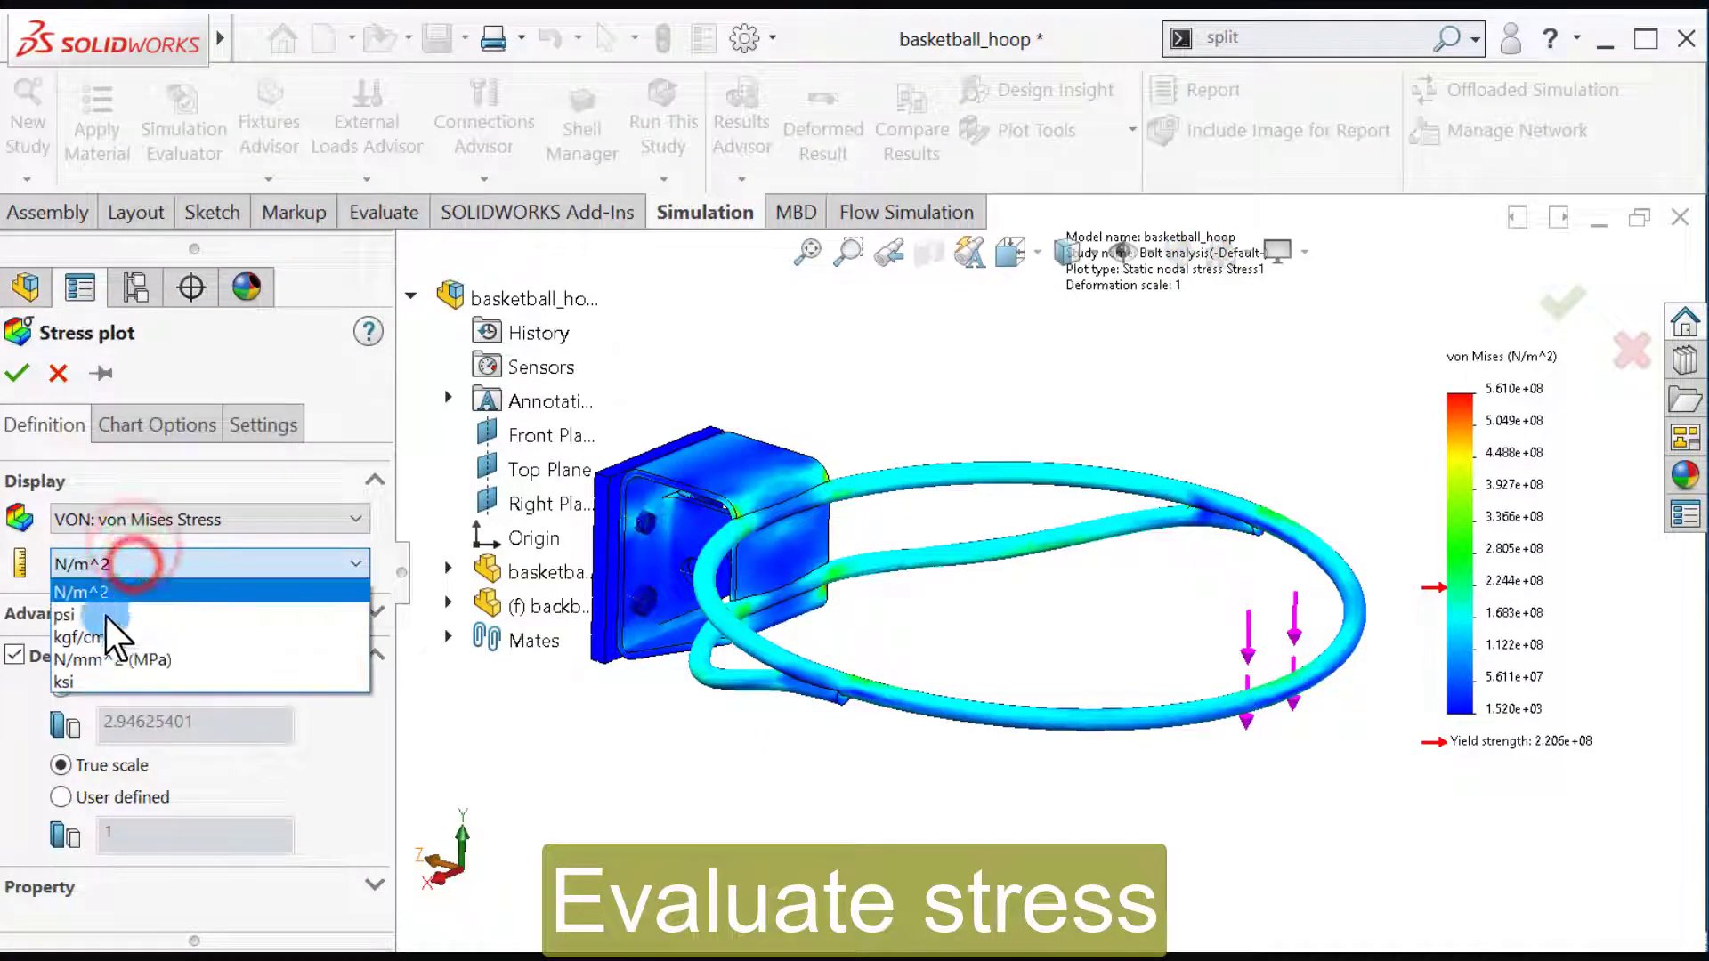
{"action": "left_click", "coordinate": [78, 614]}
Step: Set the stress plot legend's number format to floating and accept the plot settings
{"action": "left_click", "coordinate": [151, 424]}
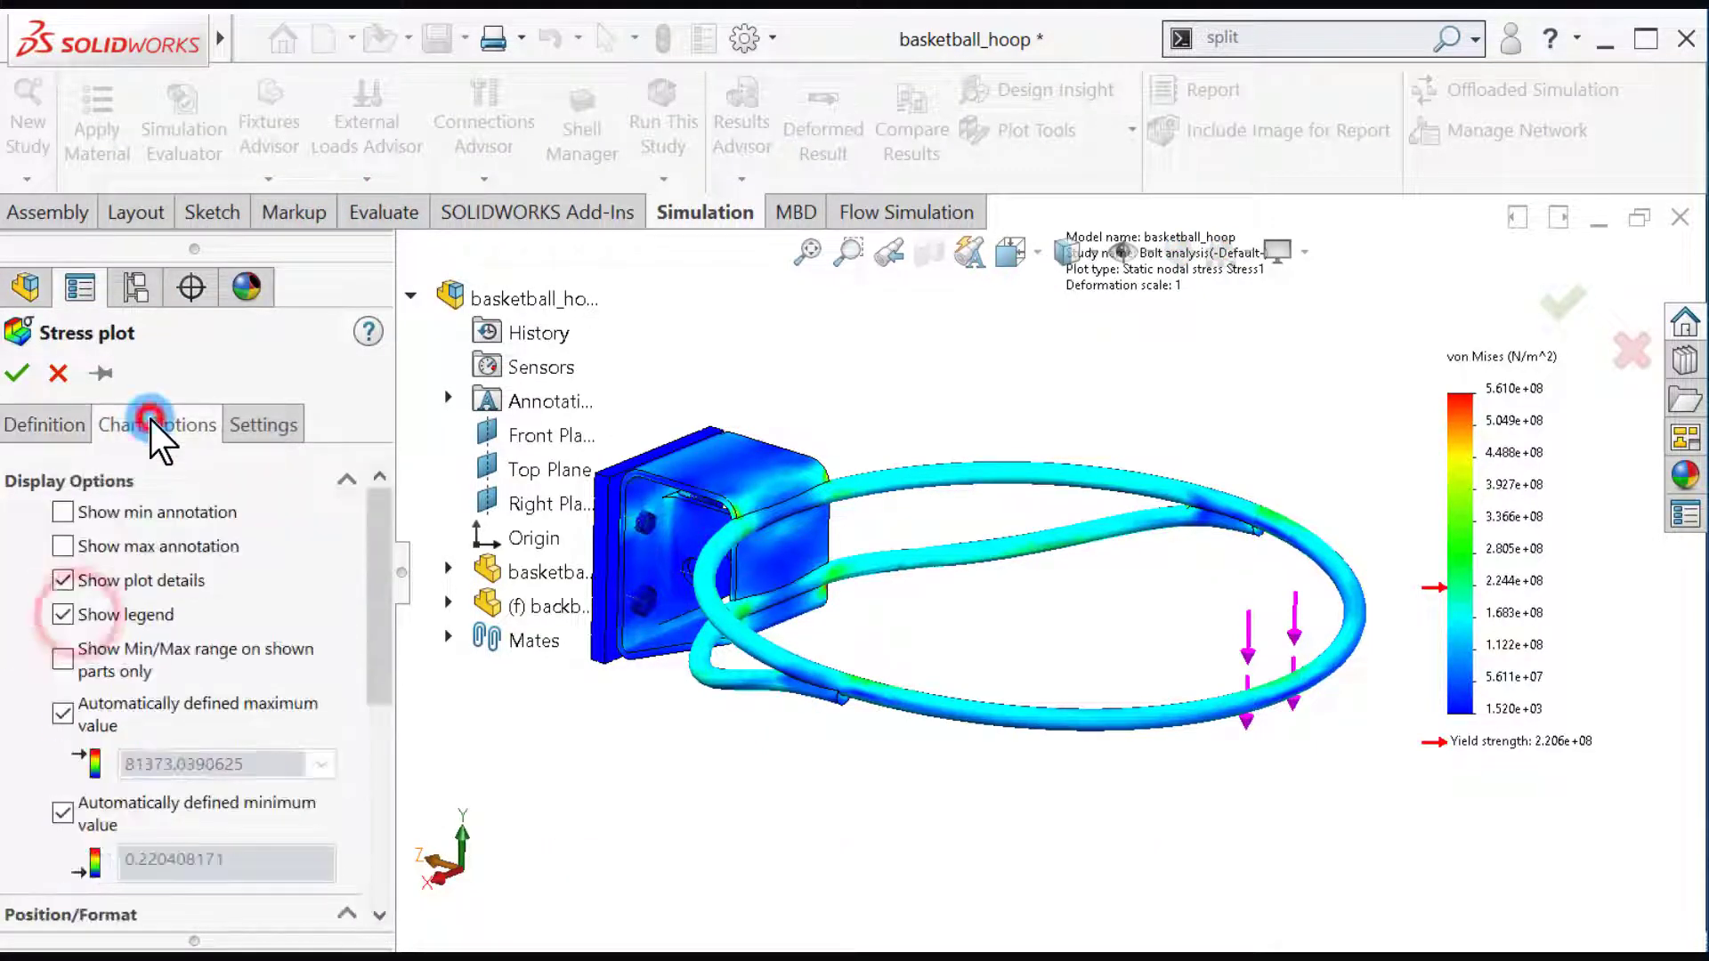
{"action": "scroll", "coordinate": [89, 769], "scroll_direction": "down", "scroll_amount": 5}
{"action": "left_click", "coordinate": [93, 754]}
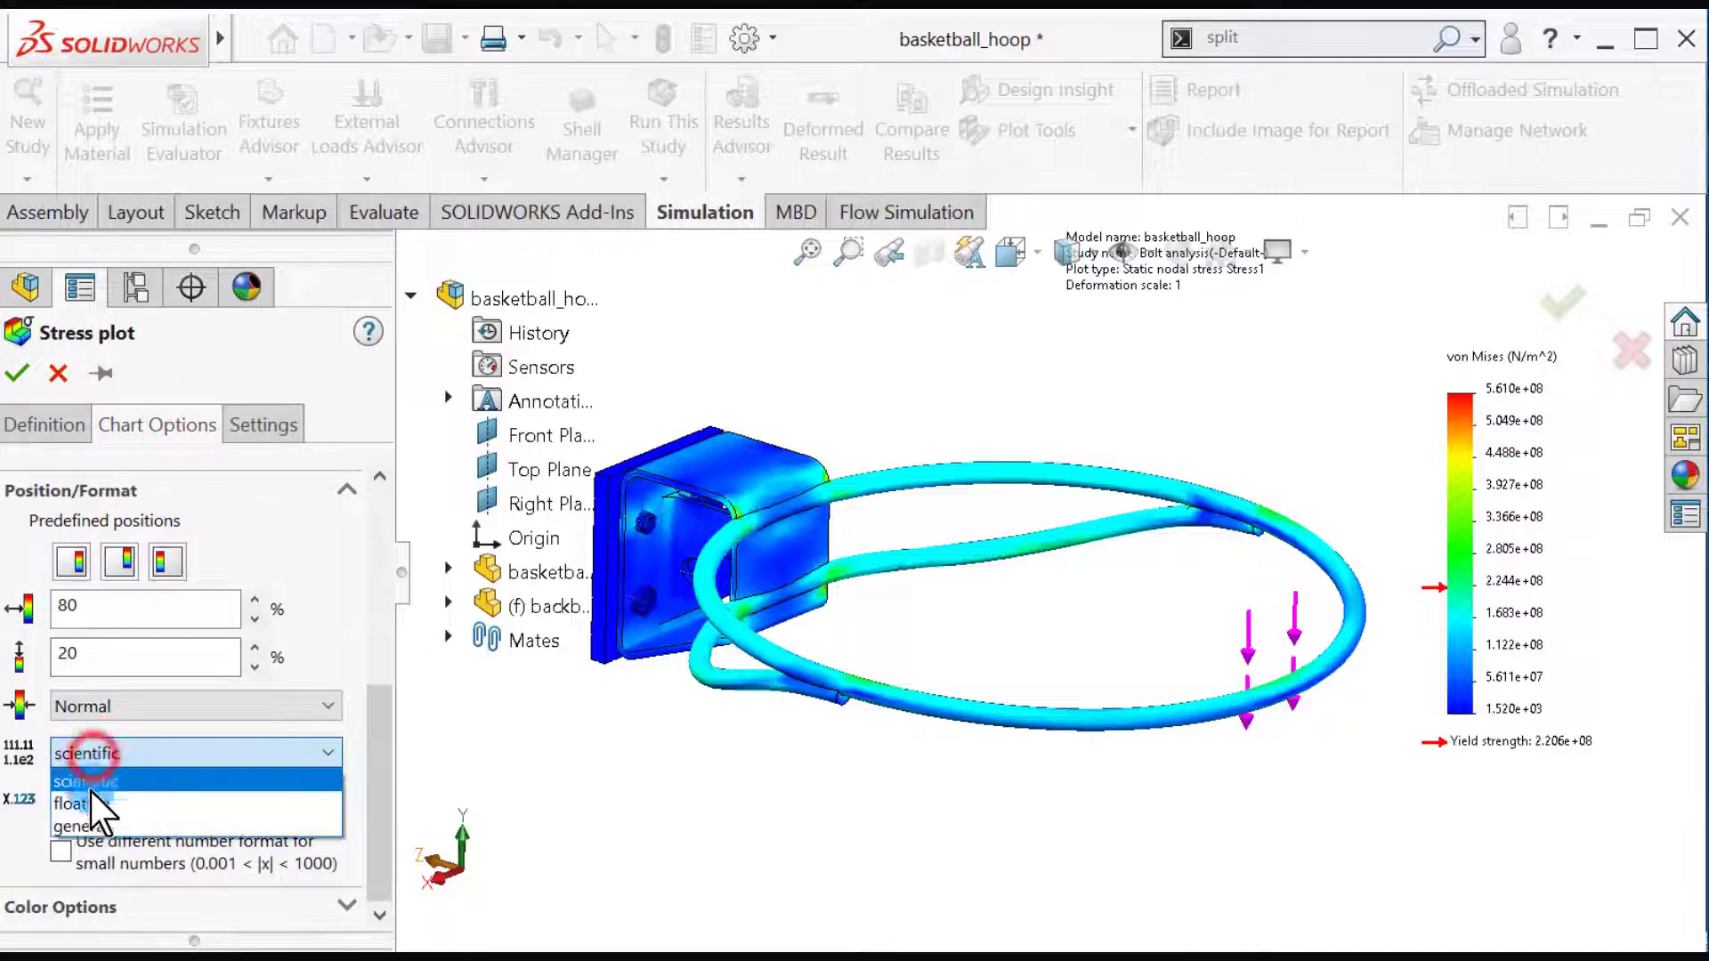
{"action": "left_click", "coordinate": [85, 793]}
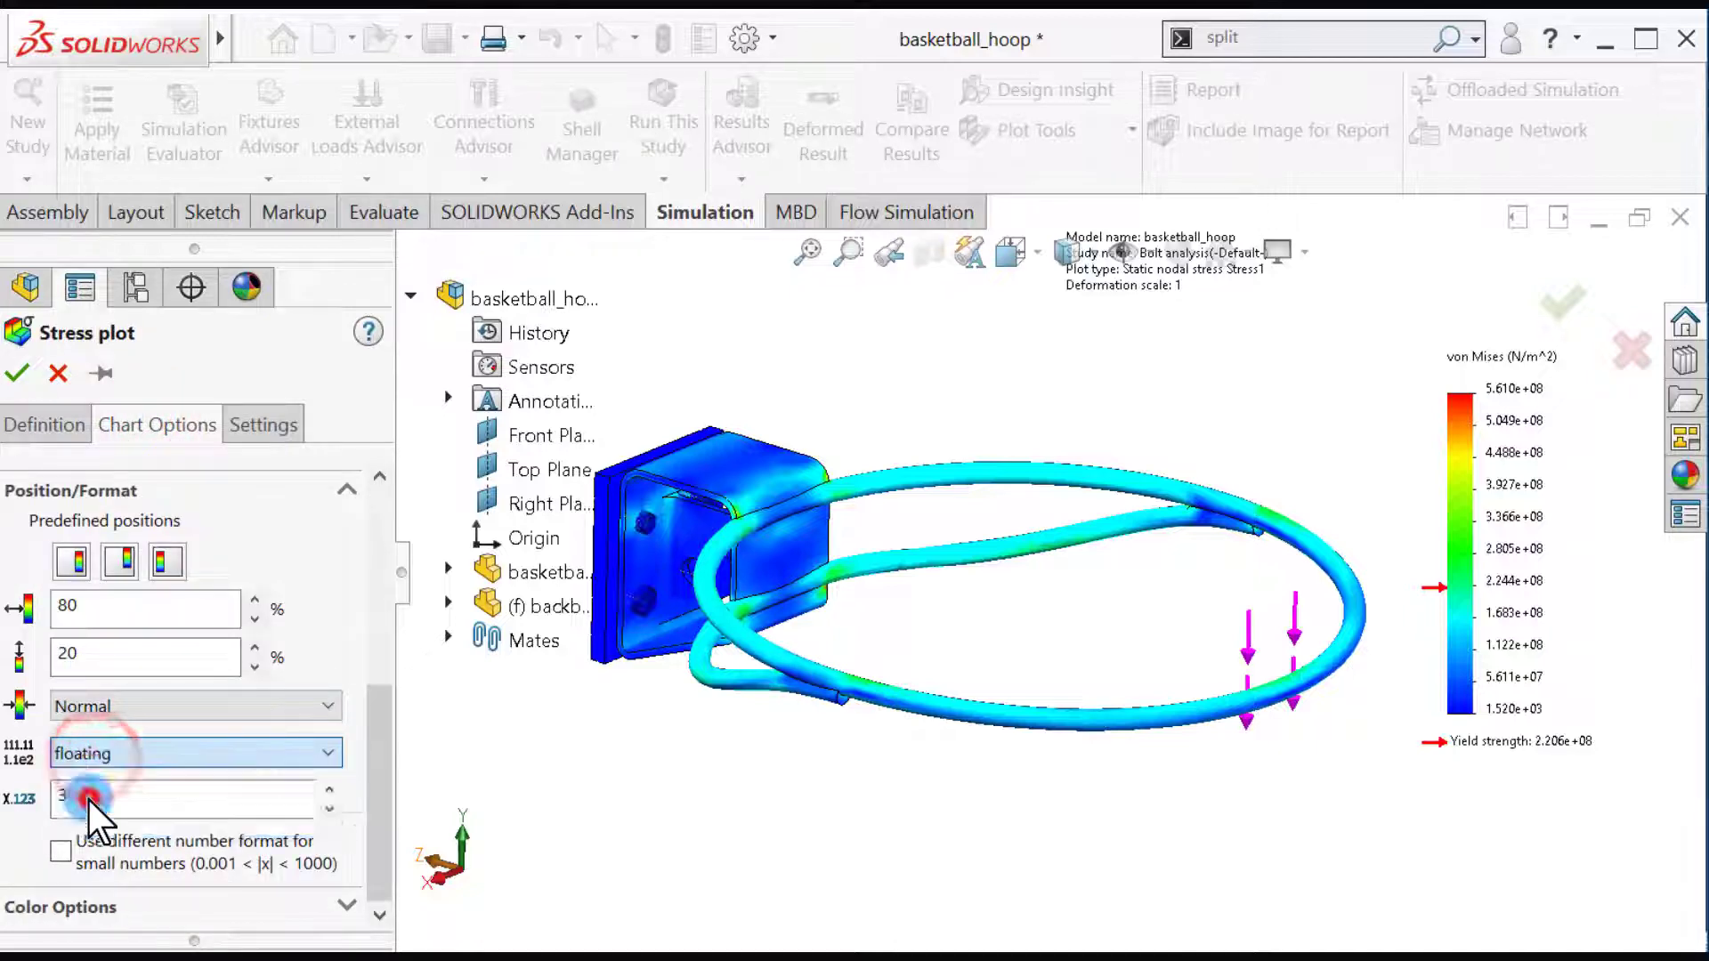
{"action": "left_click", "coordinate": [18, 373]}
{"action": "left_click", "coordinate": [1118, 367]}
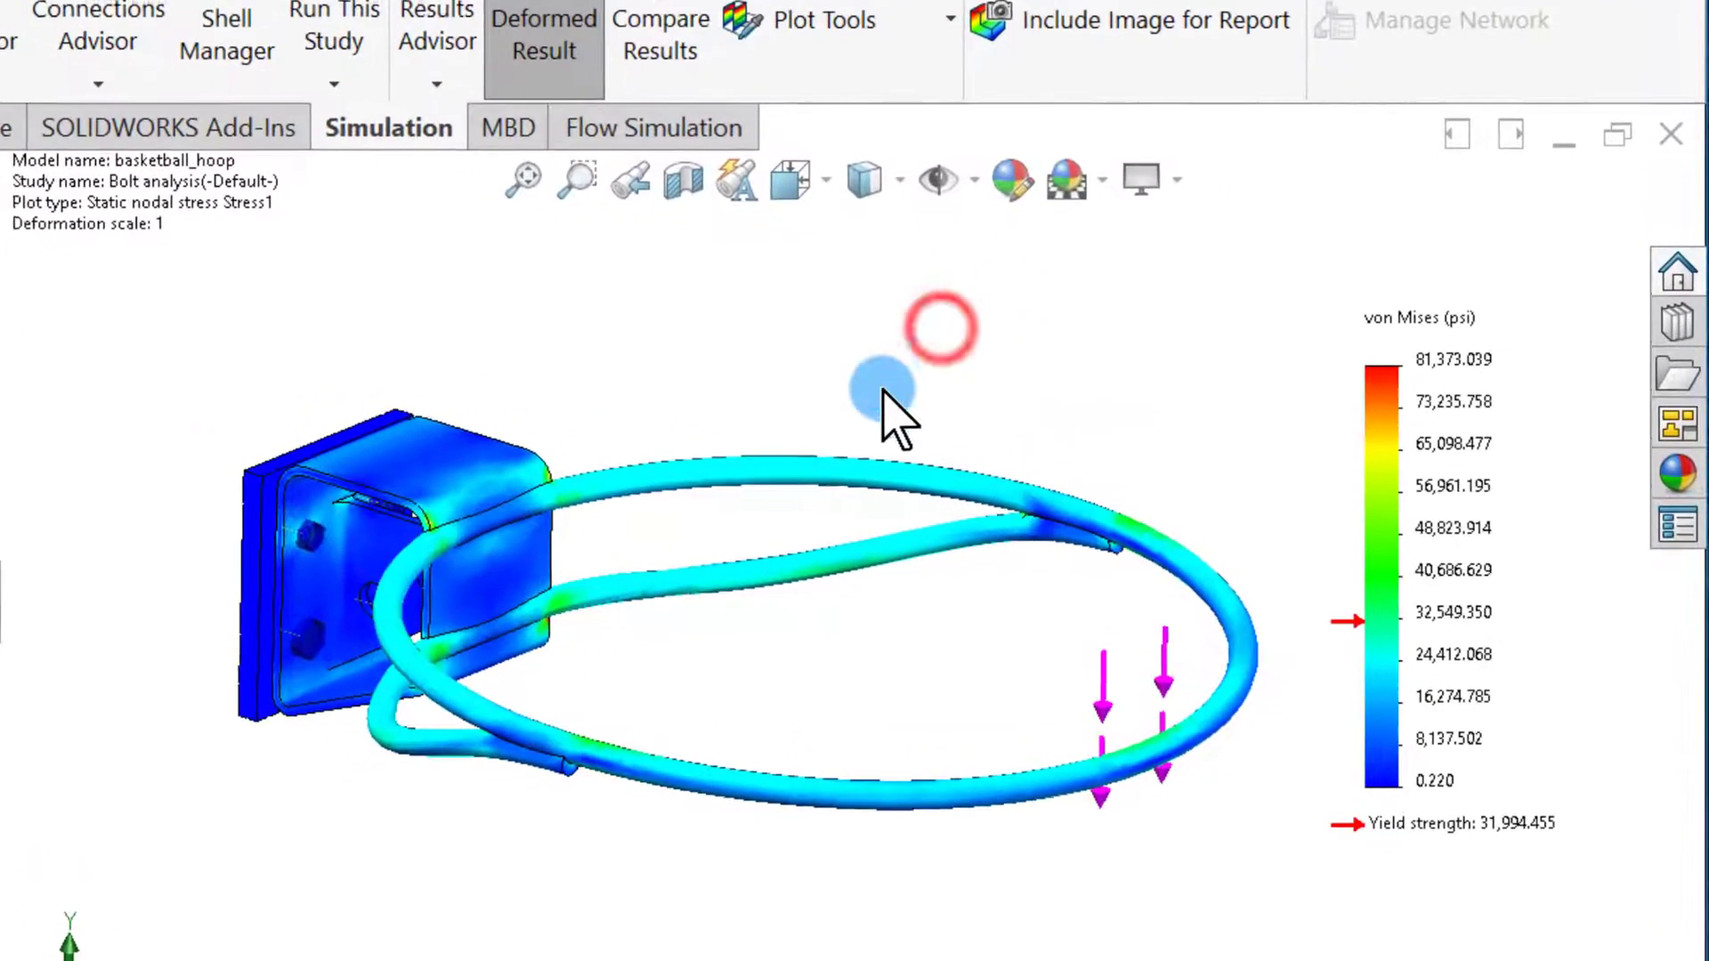
Step: Probe the stress on the rim tube beside the bracket and on the lower support rod, moving both callouts clear of the hoop
{"action": "mouse_move", "coordinate": [822, 429]}
{"action": "middle_mouse_down"}
{"action": "mouse_move", "coordinate": [843, 355]}
{"action": "mouse_move", "coordinate": [778, 481]}
{"action": "mouse_move", "coordinate": [846, 374]}
{"action": "mouse_move", "coordinate": [820, 414]}
{"action": "middle_mouse_up"}
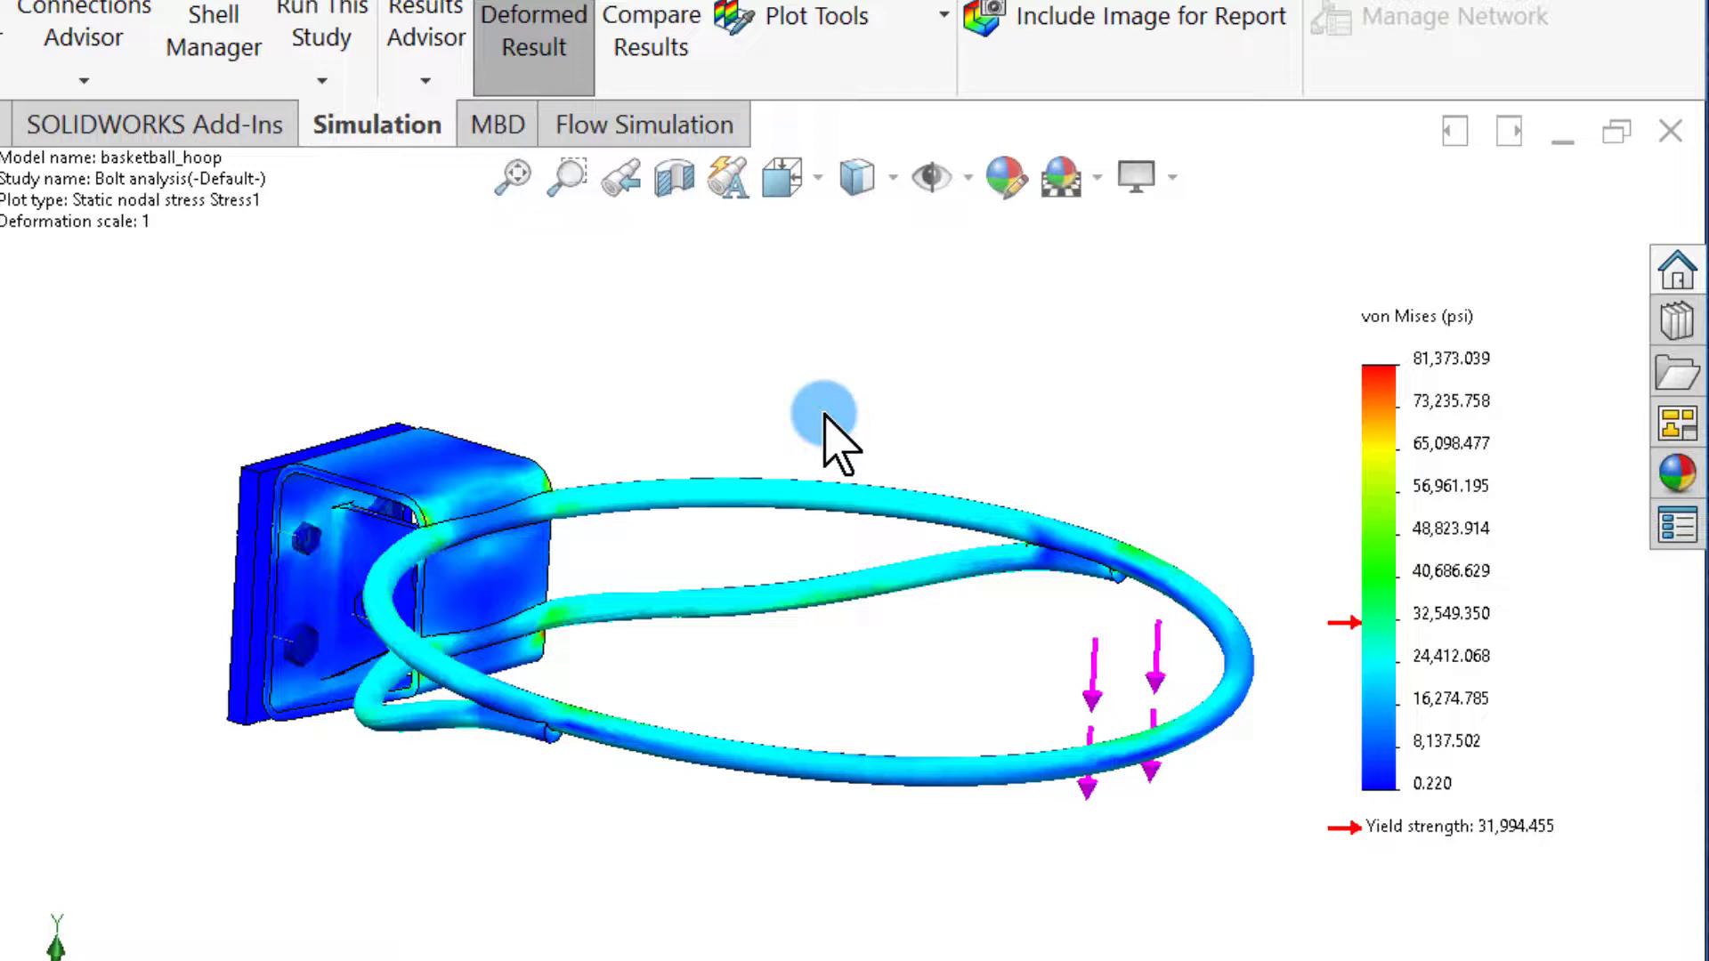
{"action": "scroll", "coordinate": [572, 679], "scroll_direction": "down", "scroll_amount": 2}
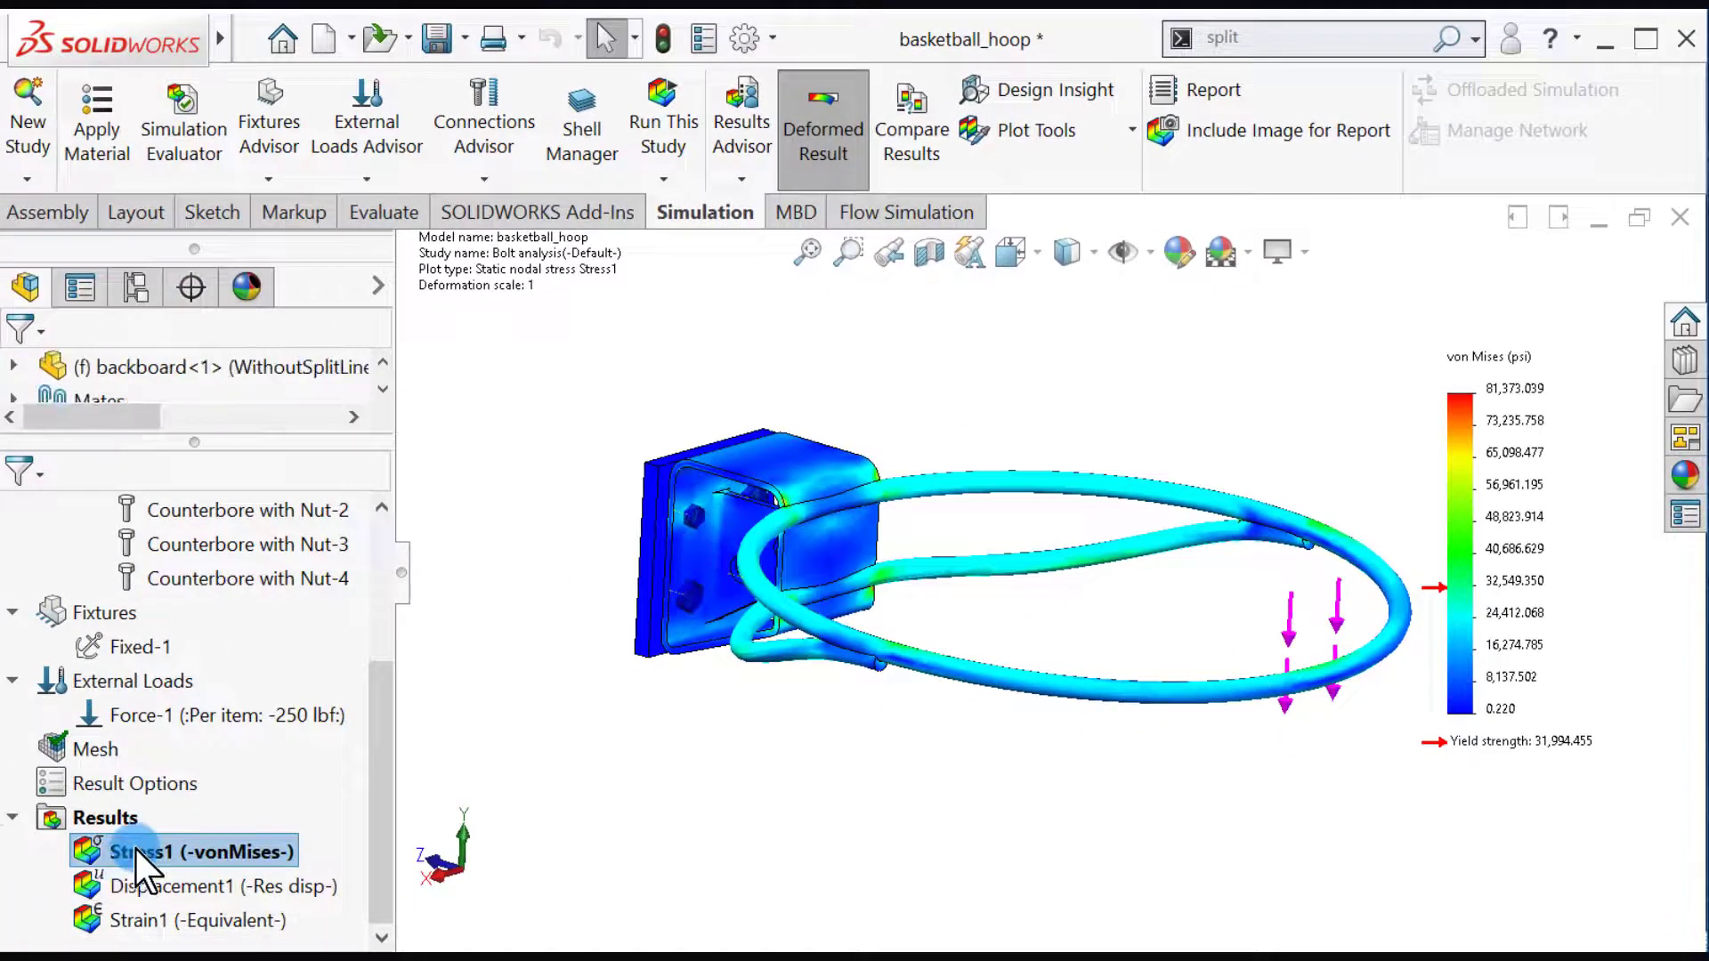
{"action": "right_click", "coordinate": [138, 854]}
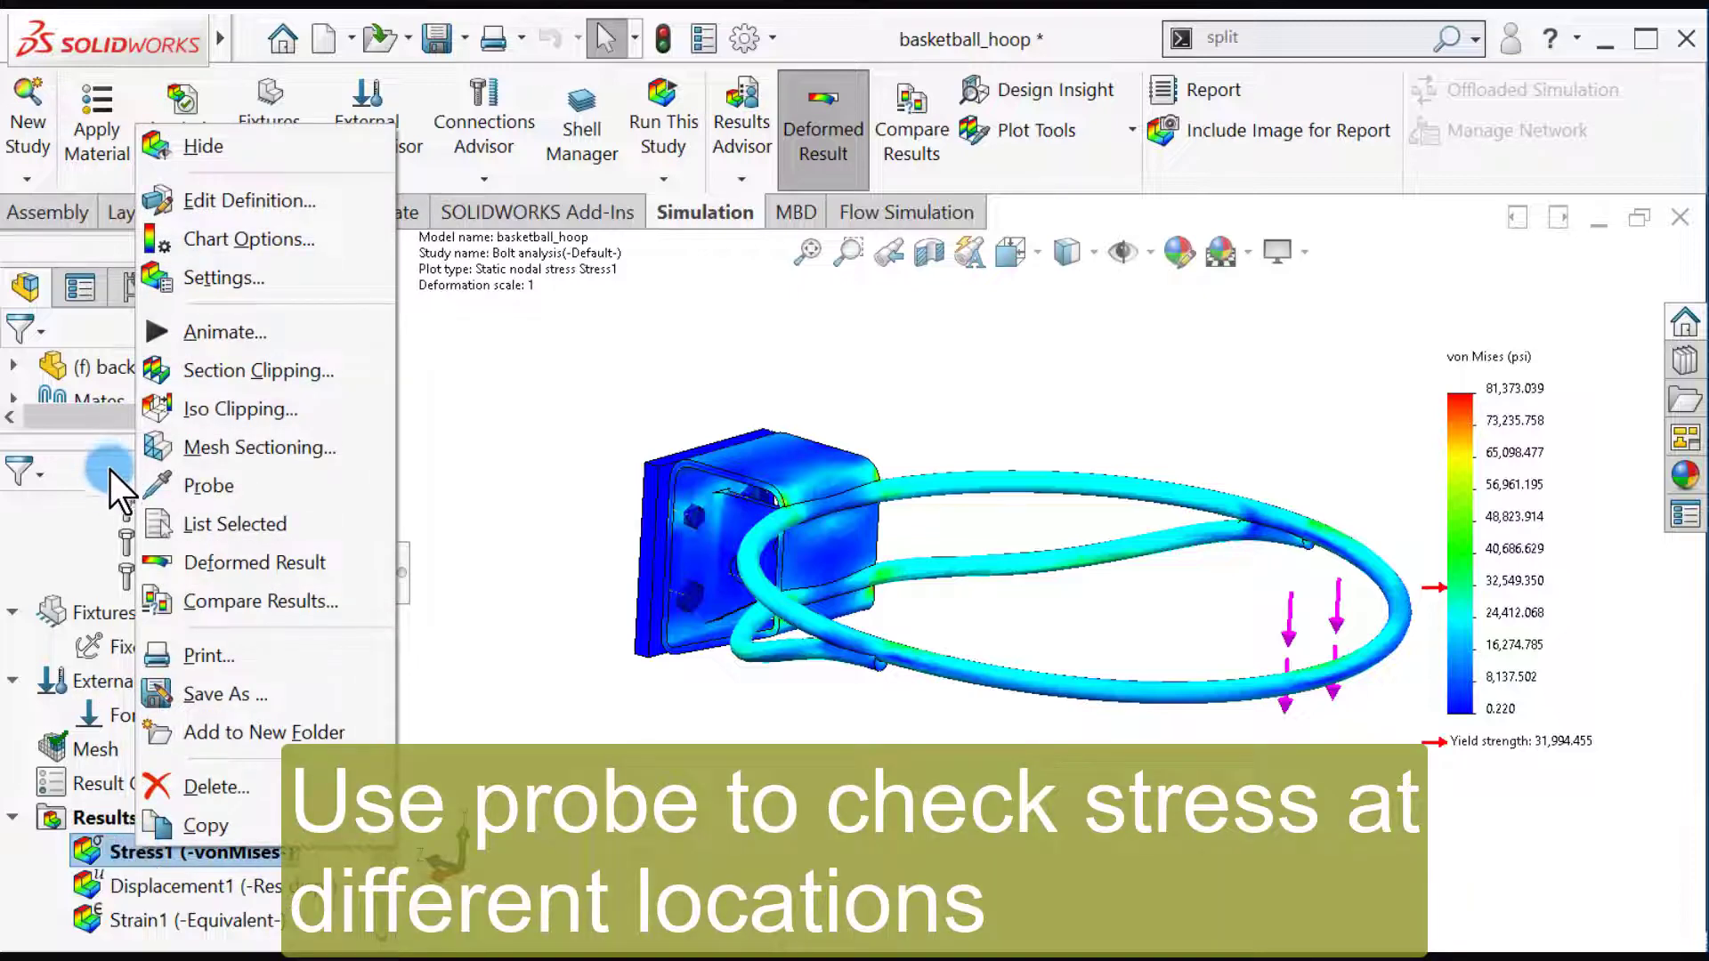
{"action": "left_click", "coordinate": [214, 485]}
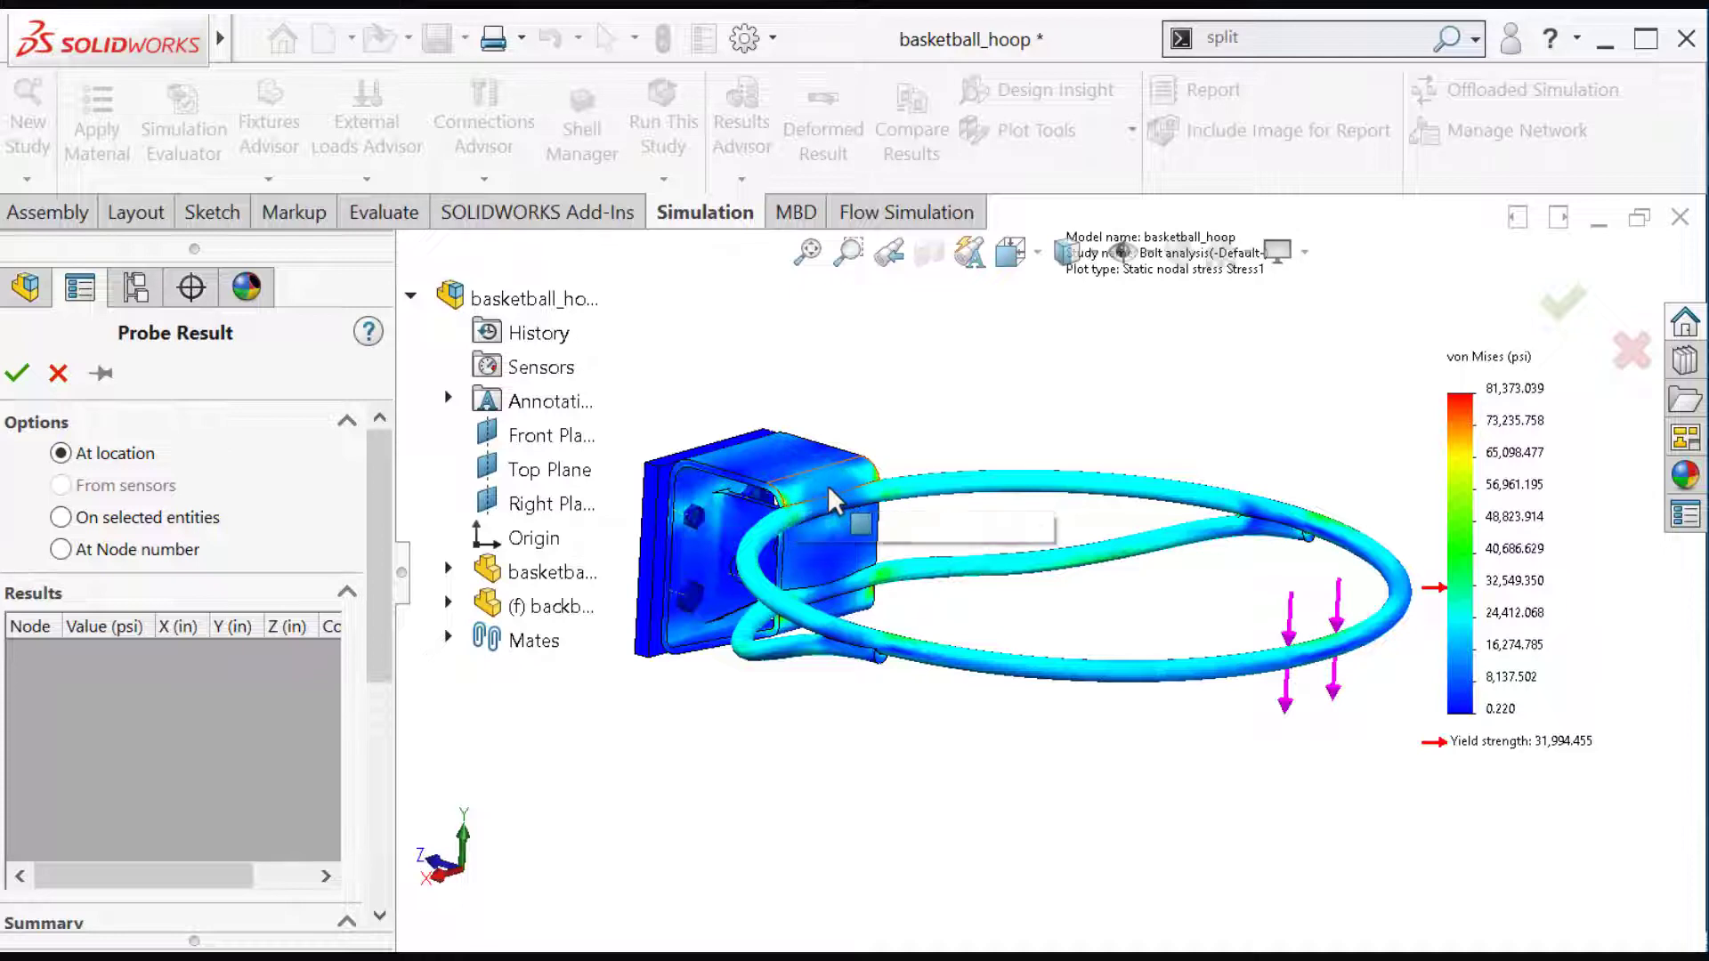
{"action": "left_click", "coordinate": [826, 485]}
{"action": "left_click_drag", "start_coordinate": [1037, 552], "coordinate": [1096, 378]}
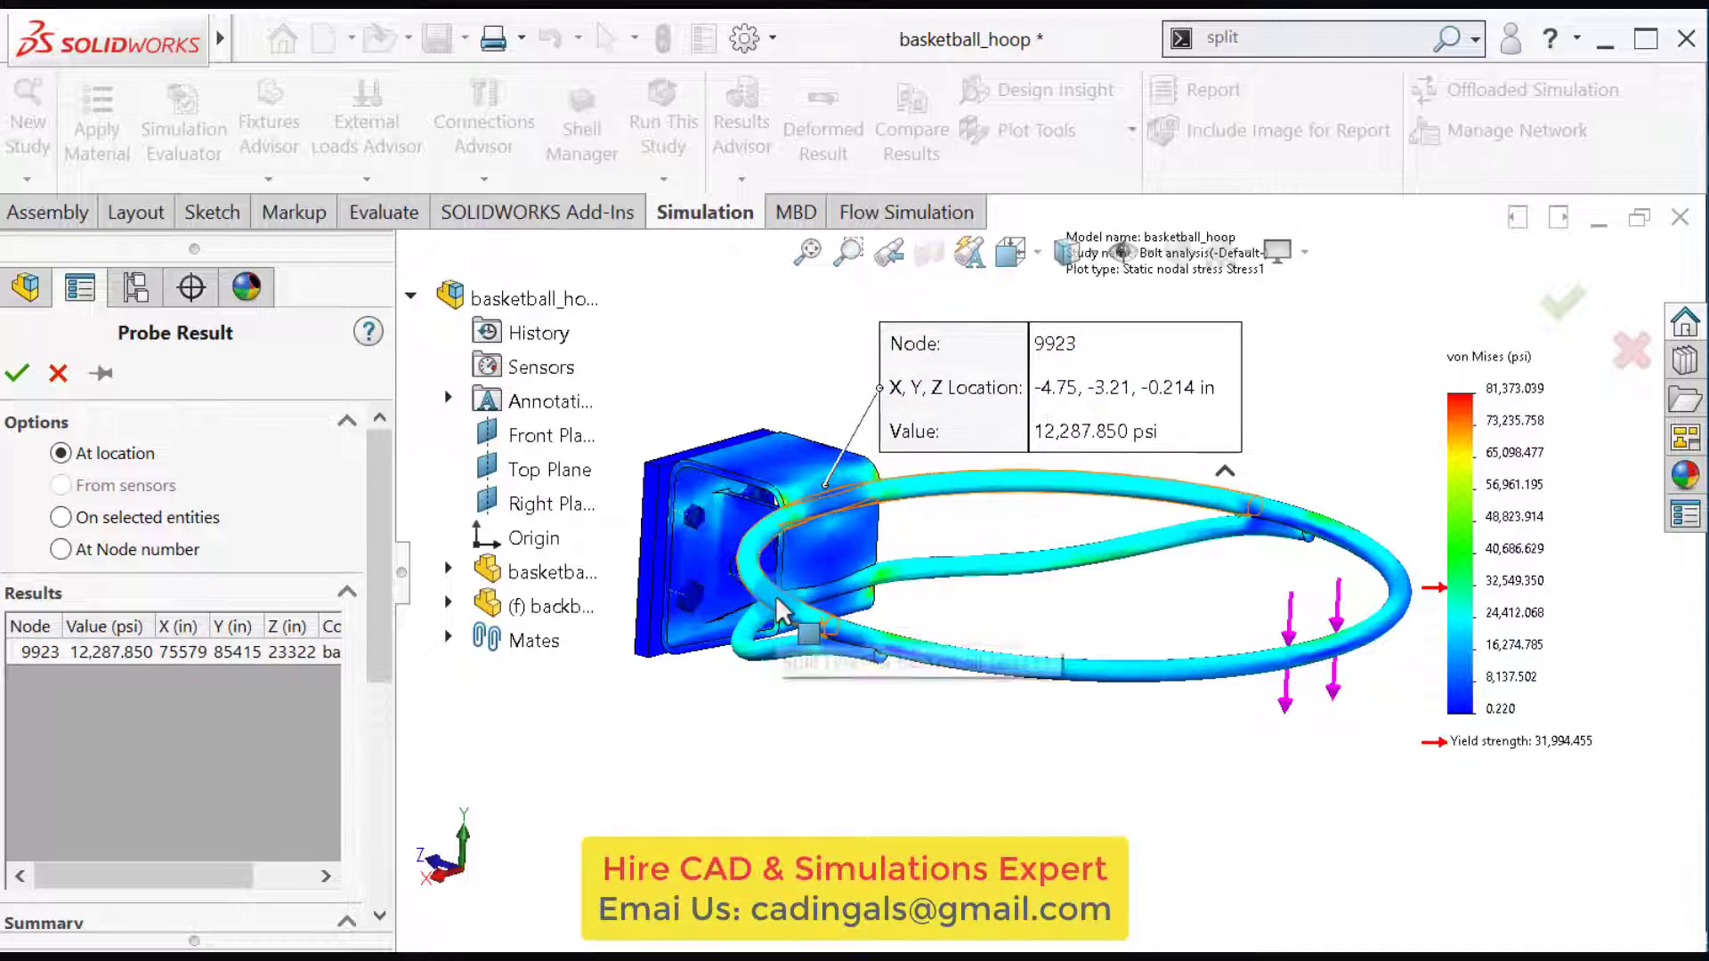
{"action": "left_click", "coordinate": [1041, 563]}
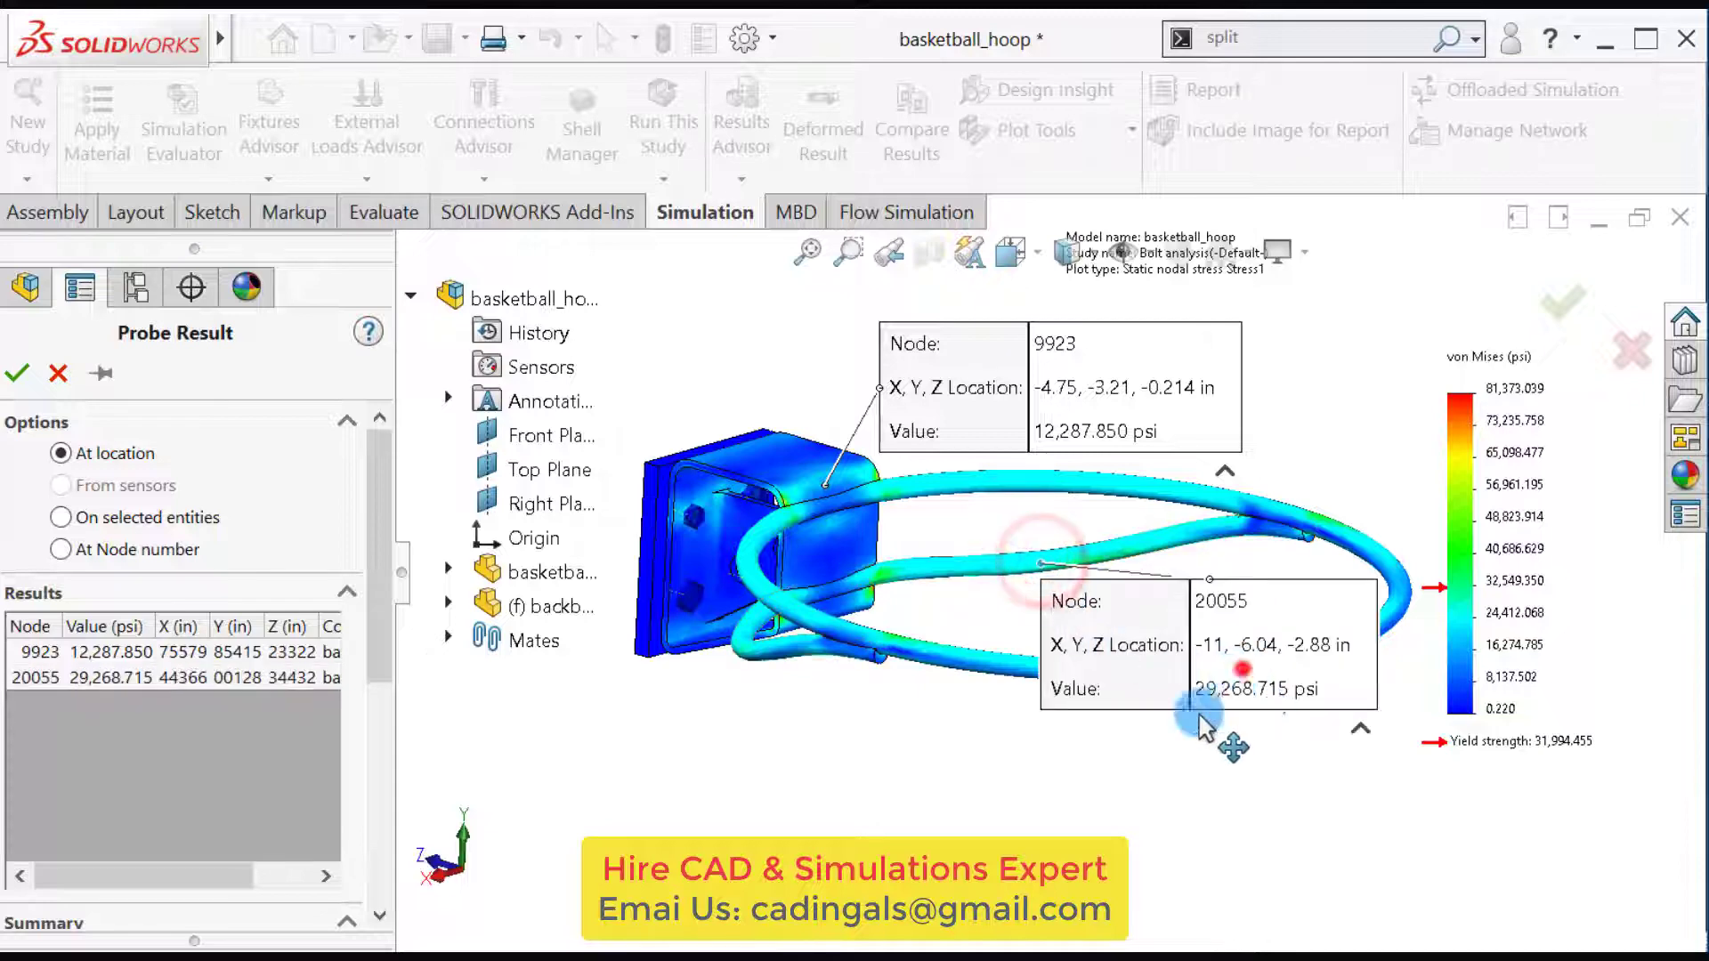
{"action": "left_click_drag", "start_coordinate": [1205, 724], "coordinate": [921, 823]}
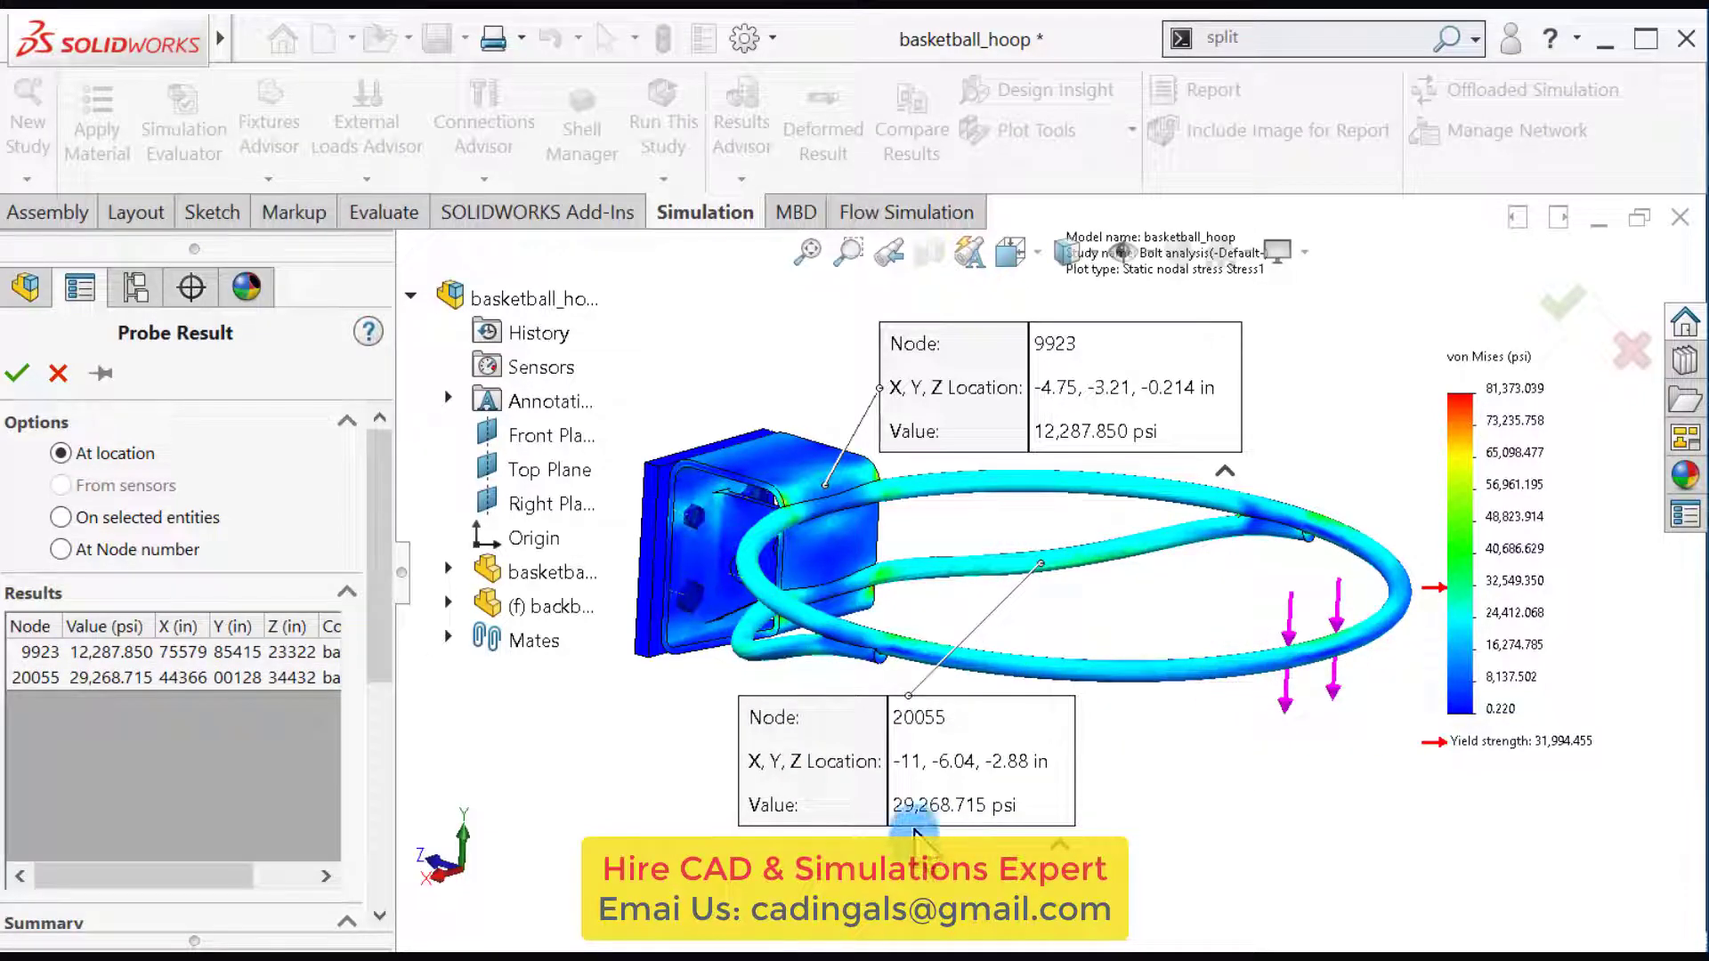
Step: Probe the stress at the hot spot on the bracket's bent edge directly beneath the support rod
{"action": "middle_click_drag", "start_coordinate": [828, 685], "coordinate": [919, 538]}
{"action": "scroll", "coordinate": [869, 600], "scroll_direction": "down", "scroll_amount": 3}
{"action": "scroll", "coordinate": [1104, 469], "scroll_direction": "down", "scroll_amount": 3}
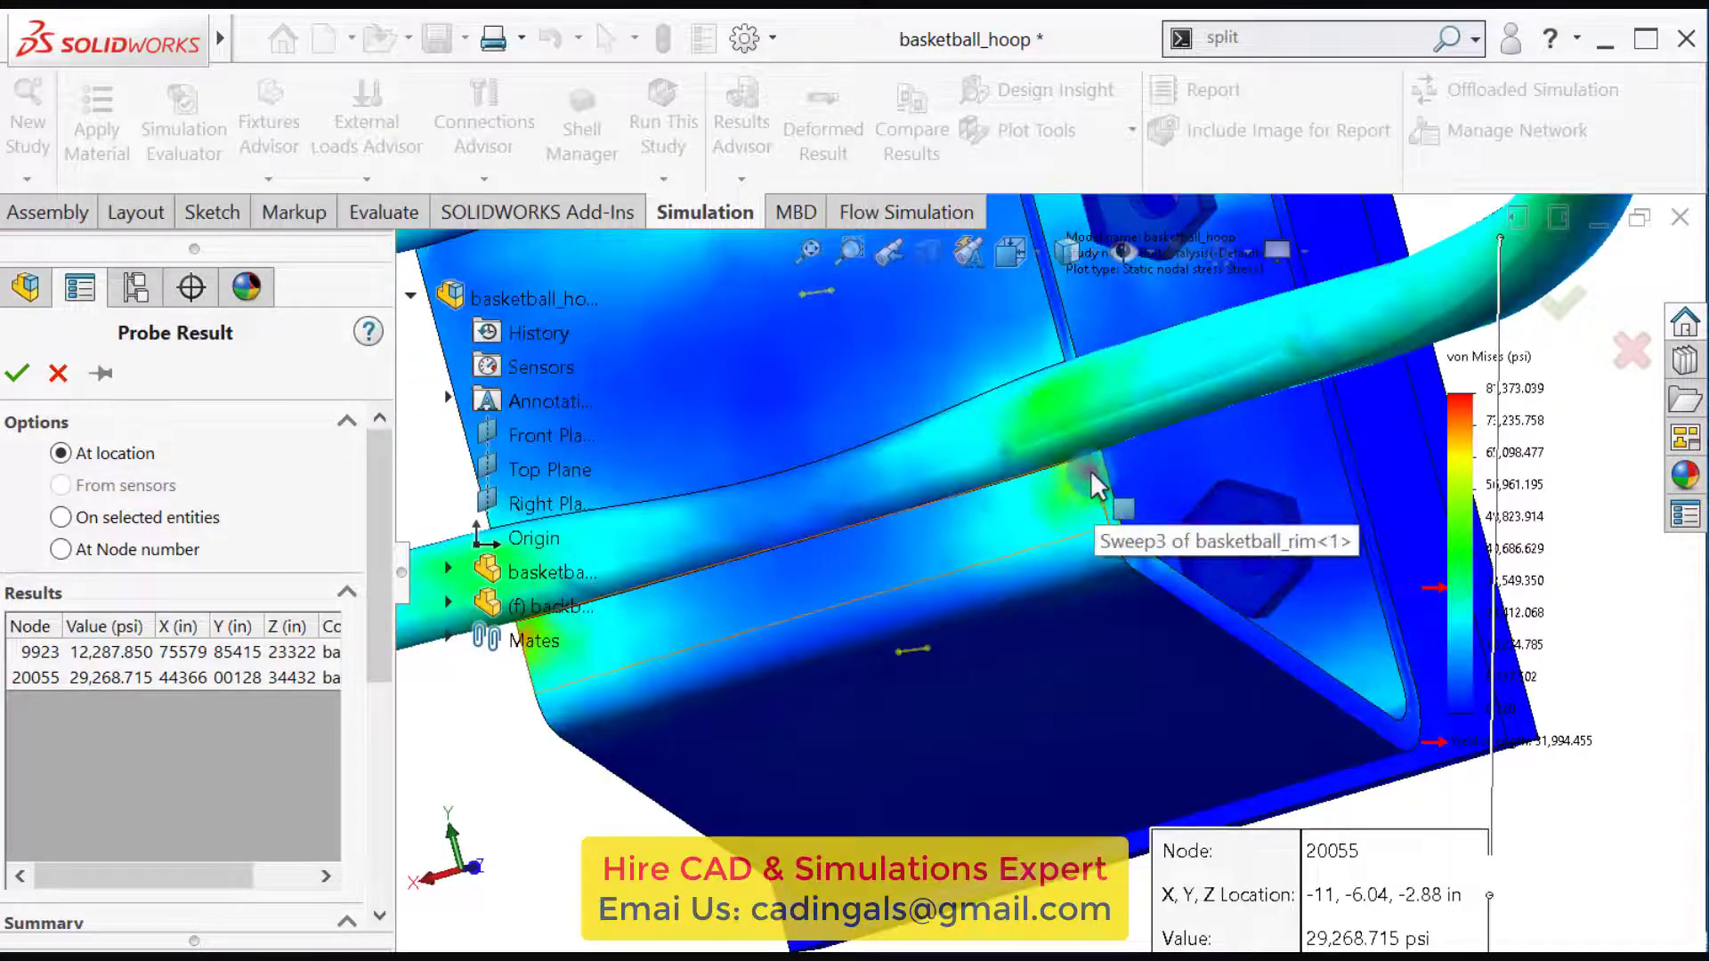
{"action": "left_click", "coordinate": [1090, 478]}
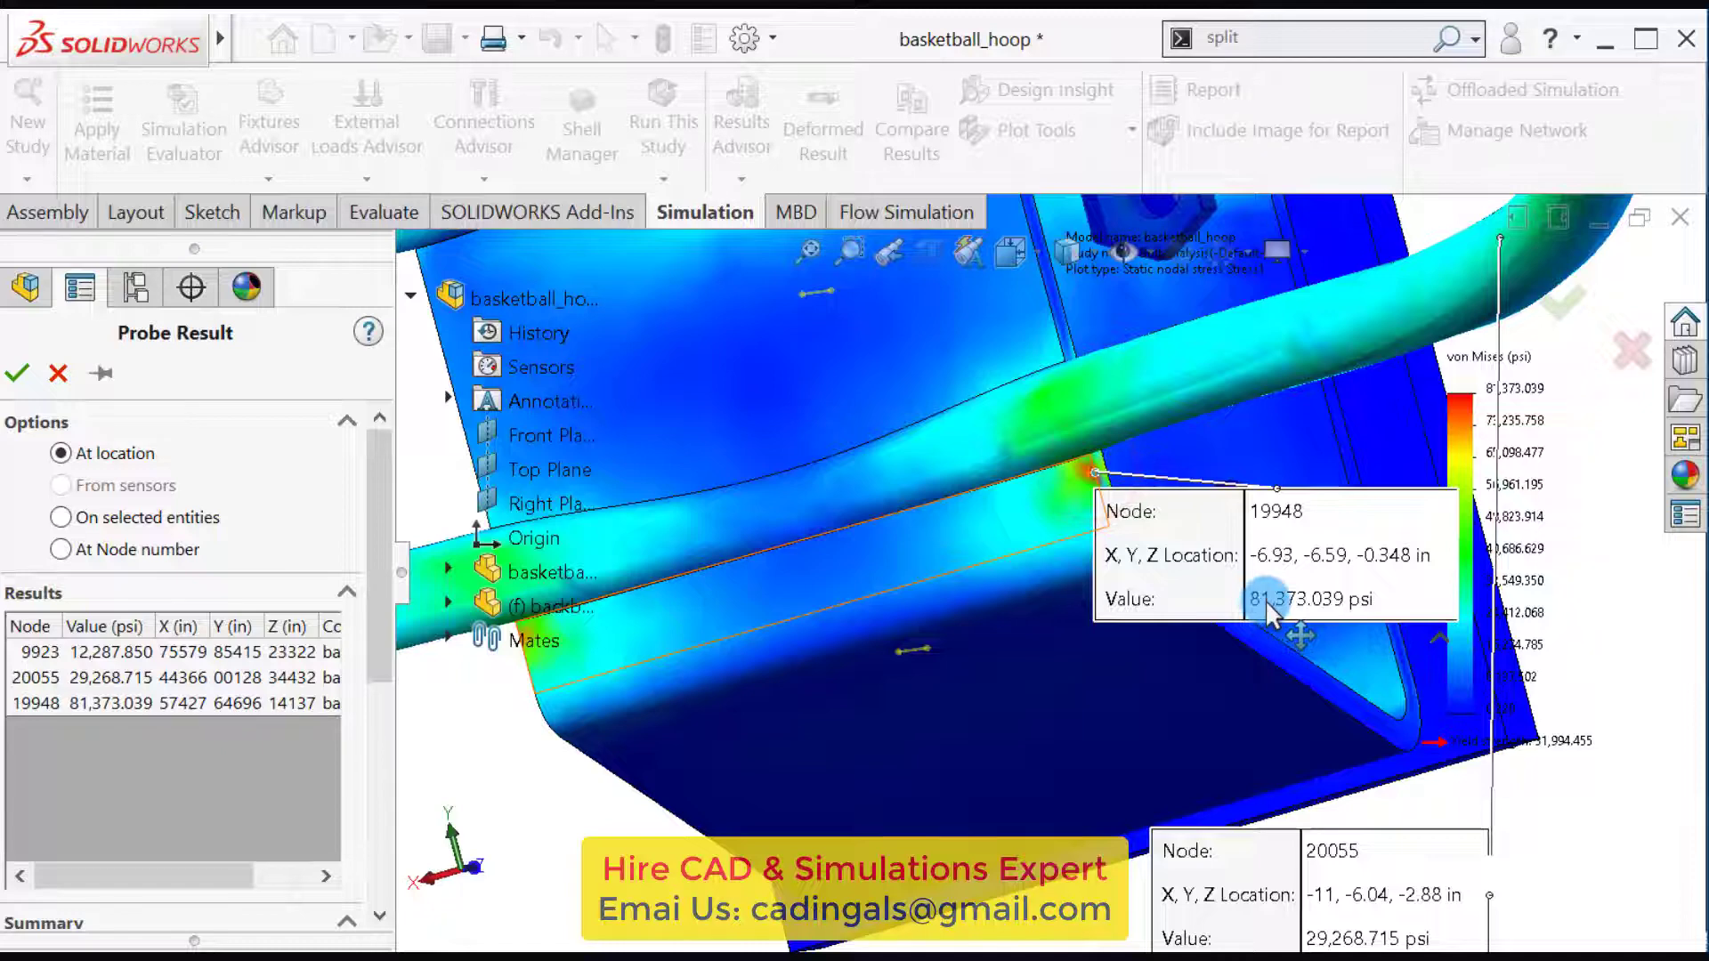
Step: Finish probing the stress plot and close the probe results
{"action": "scroll", "coordinate": [963, 617], "scroll_direction": "up", "scroll_amount": 5}
{"action": "middle_click_drag", "start_coordinate": [963, 617], "coordinate": [988, 741]}
{"action": "left_click", "coordinate": [18, 383]}
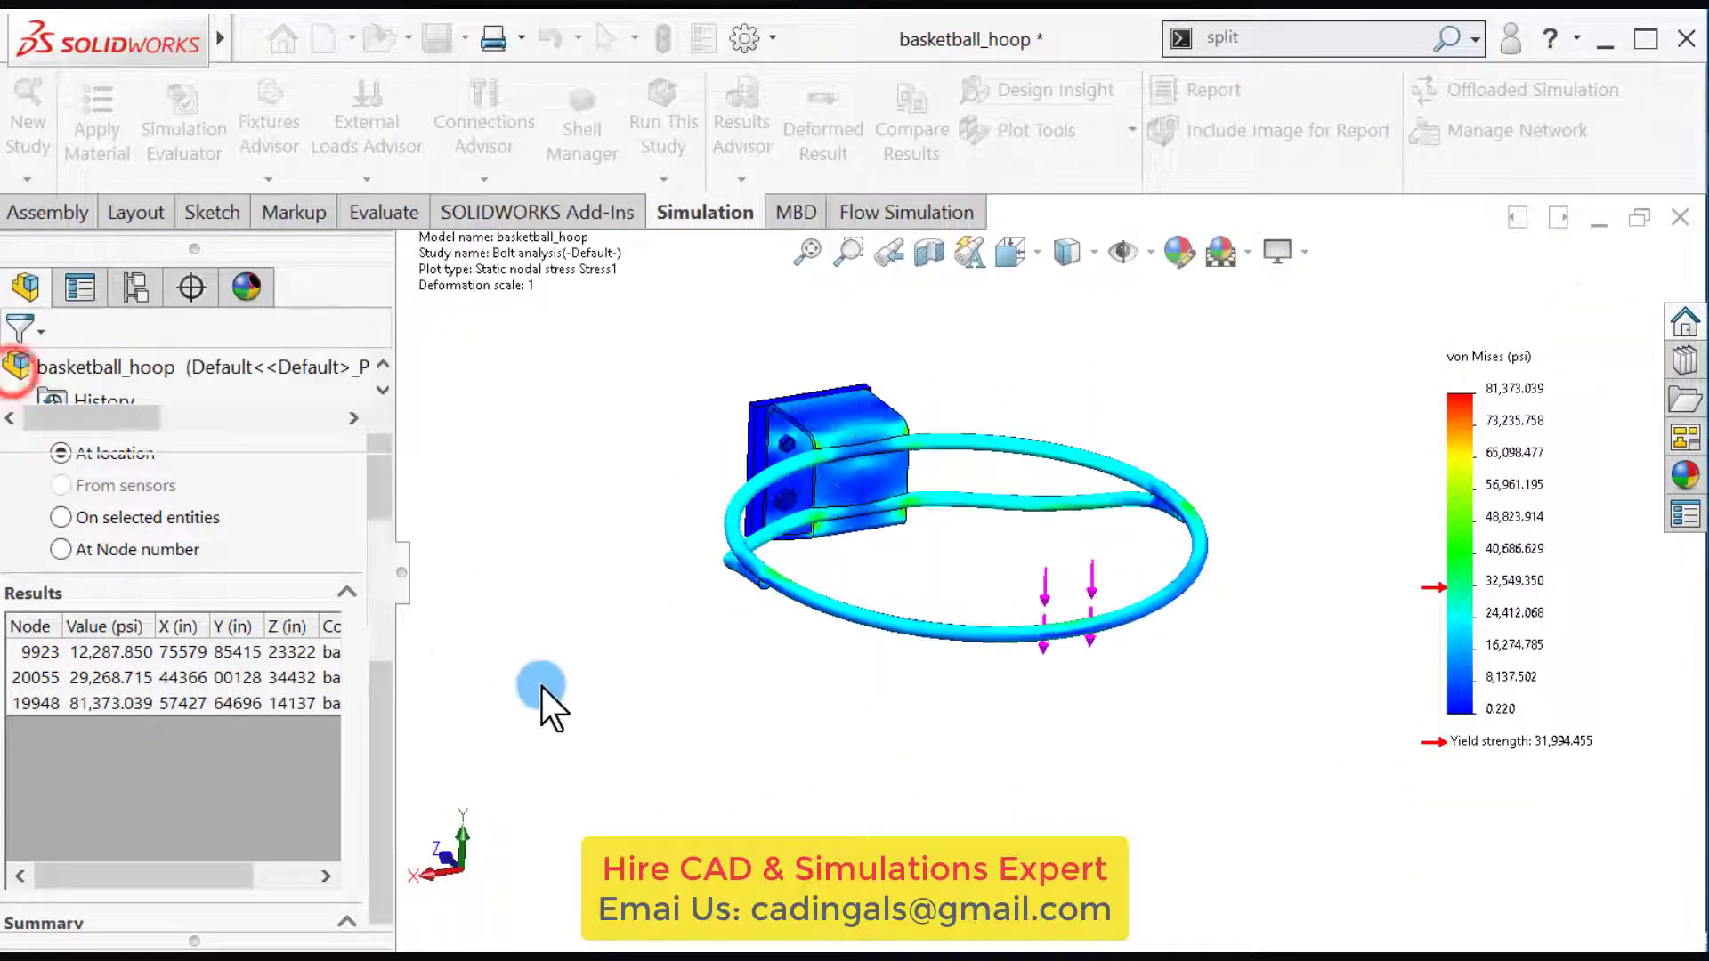
{"action": "middle_click_drag", "start_coordinate": [713, 726], "coordinate": [694, 690]}
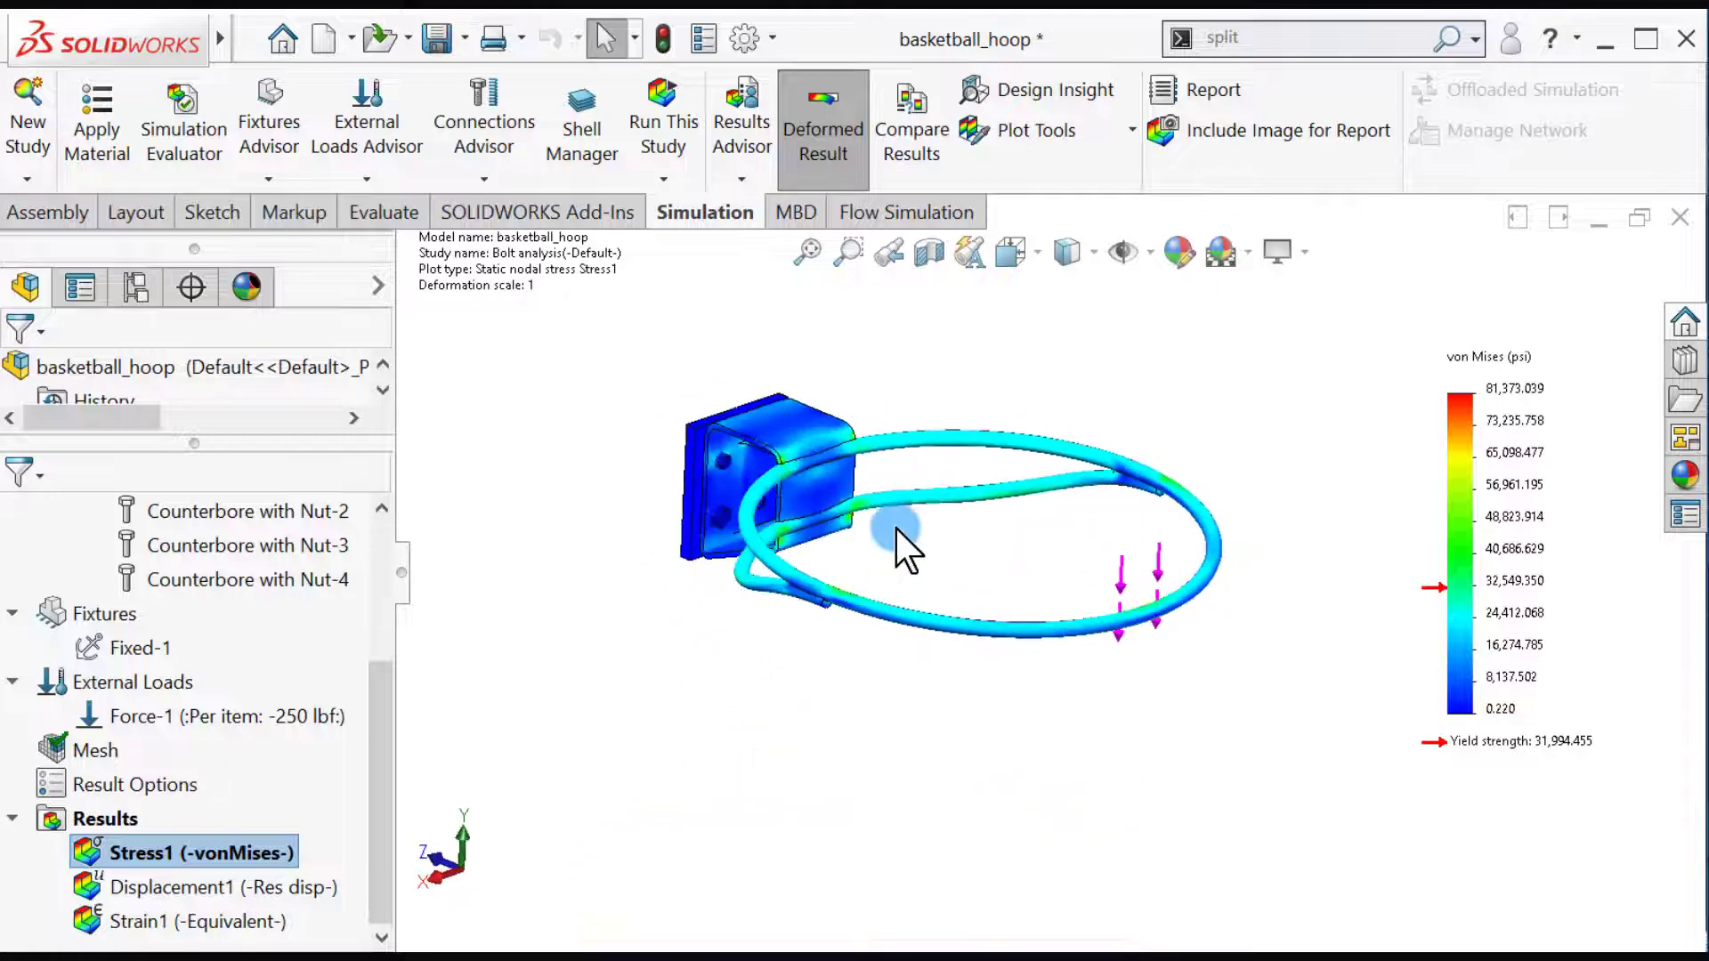
Step: Display the resultant displacement plot and animate the hoop's deformation
{"action": "scroll", "coordinate": [894, 525], "scroll_direction": "down", "scroll_amount": 2}
{"action": "double_click", "coordinate": [175, 887]}
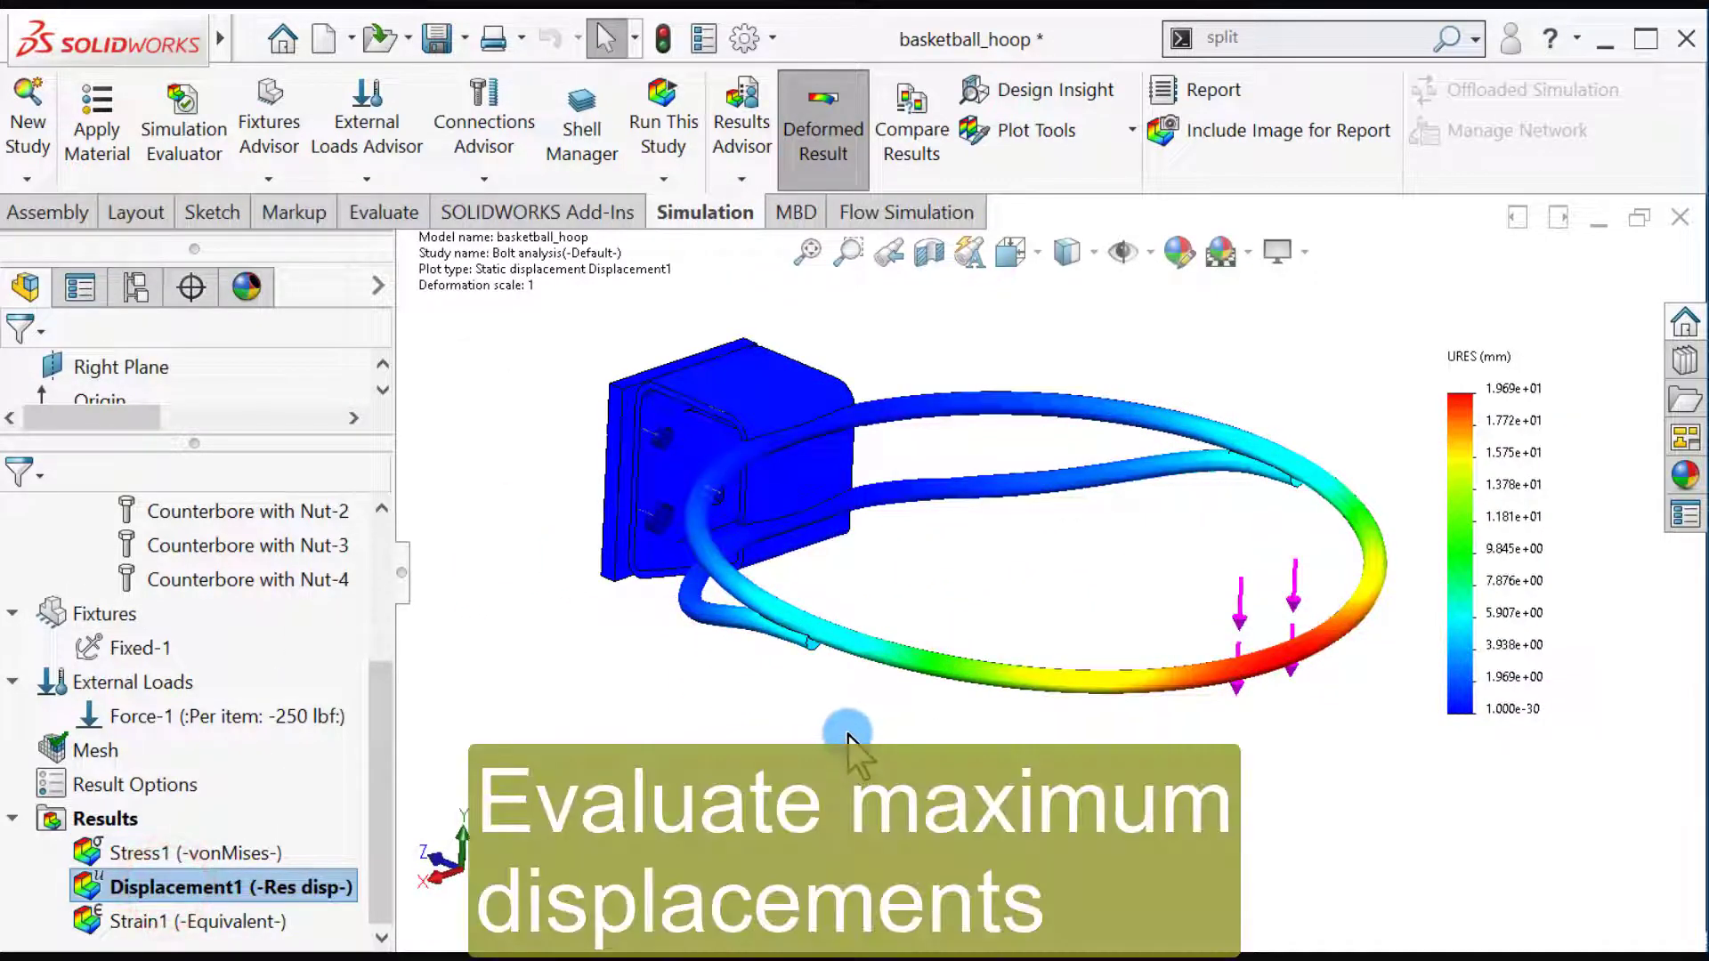
{"action": "scroll", "coordinate": [934, 499], "scroll_direction": "down", "scroll_amount": 2}
{"action": "right_click", "coordinate": [210, 887]}
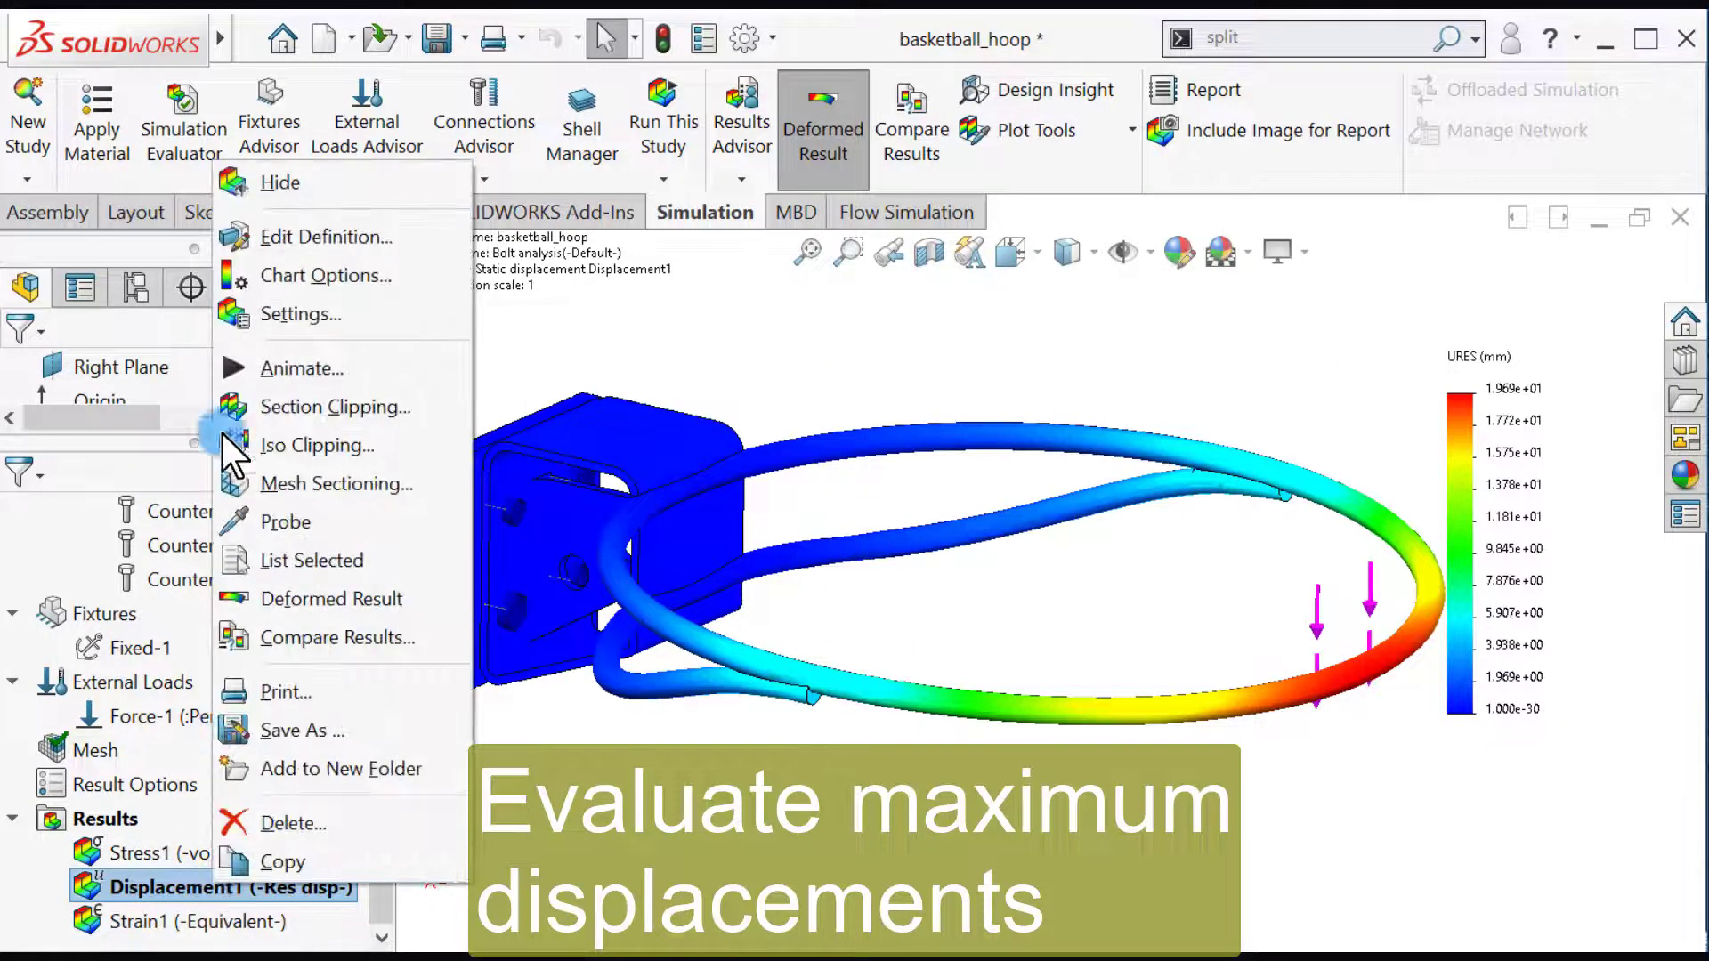
{"action": "left_click", "coordinate": [237, 369]}
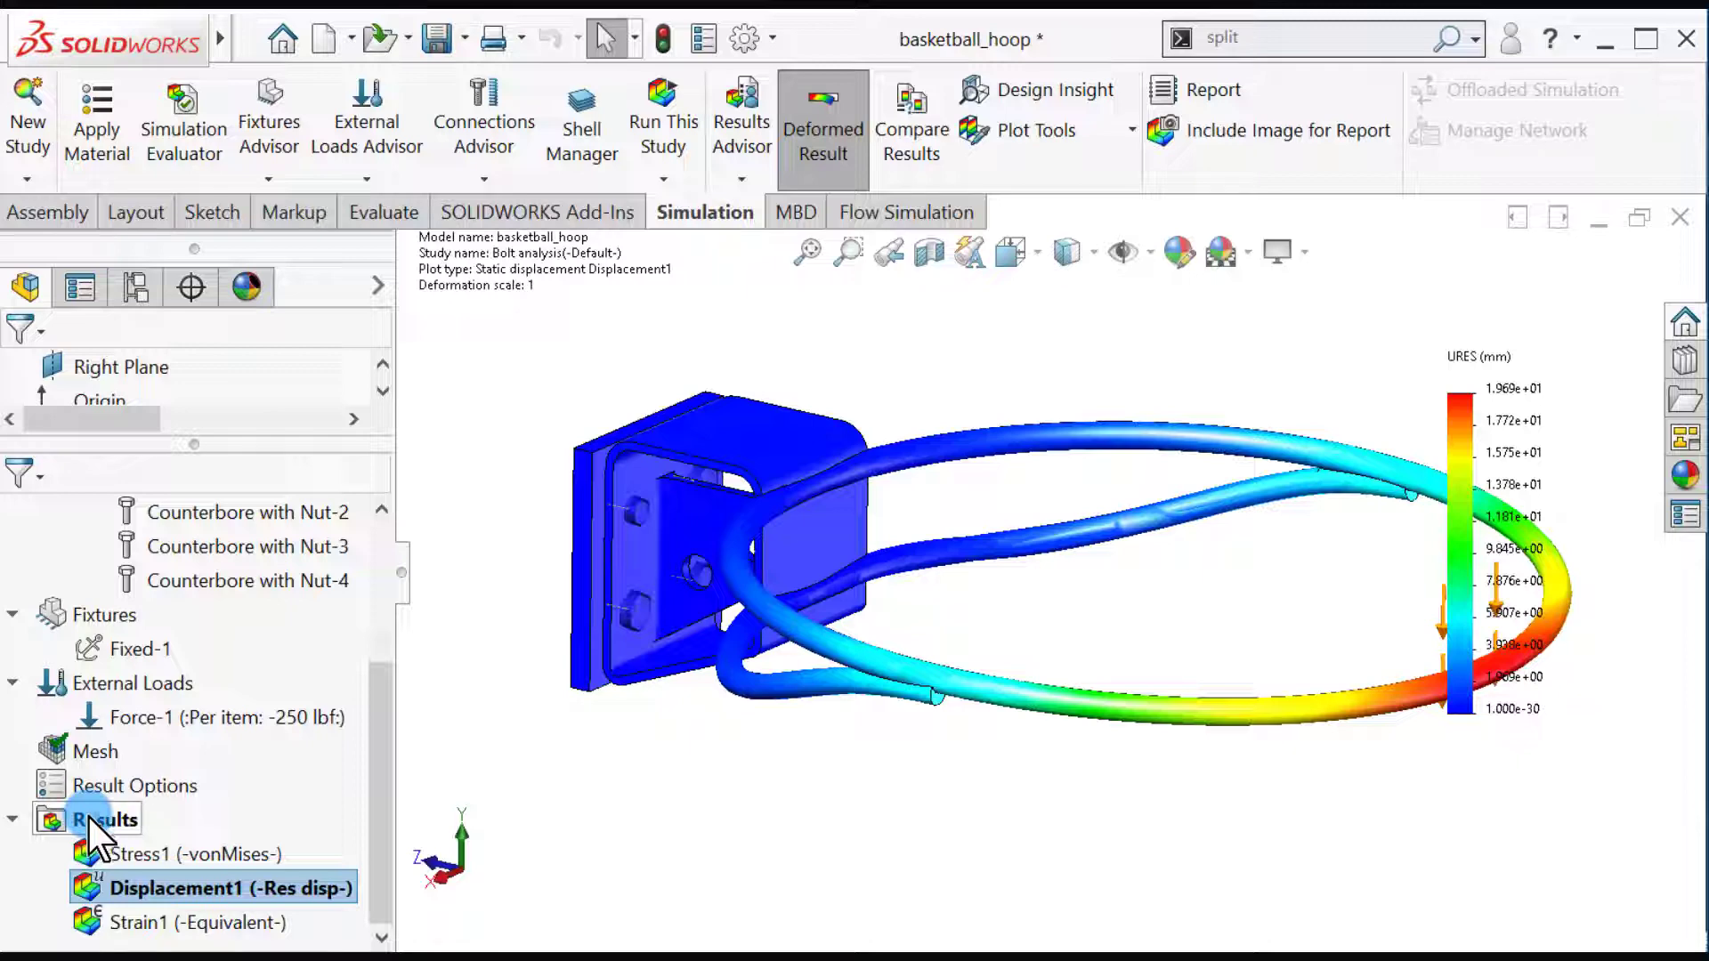
Step: List the connector forces for the bolt Counterbore with Nut-1 in English (IPS) units
{"action": "right_click", "coordinate": [89, 819]}
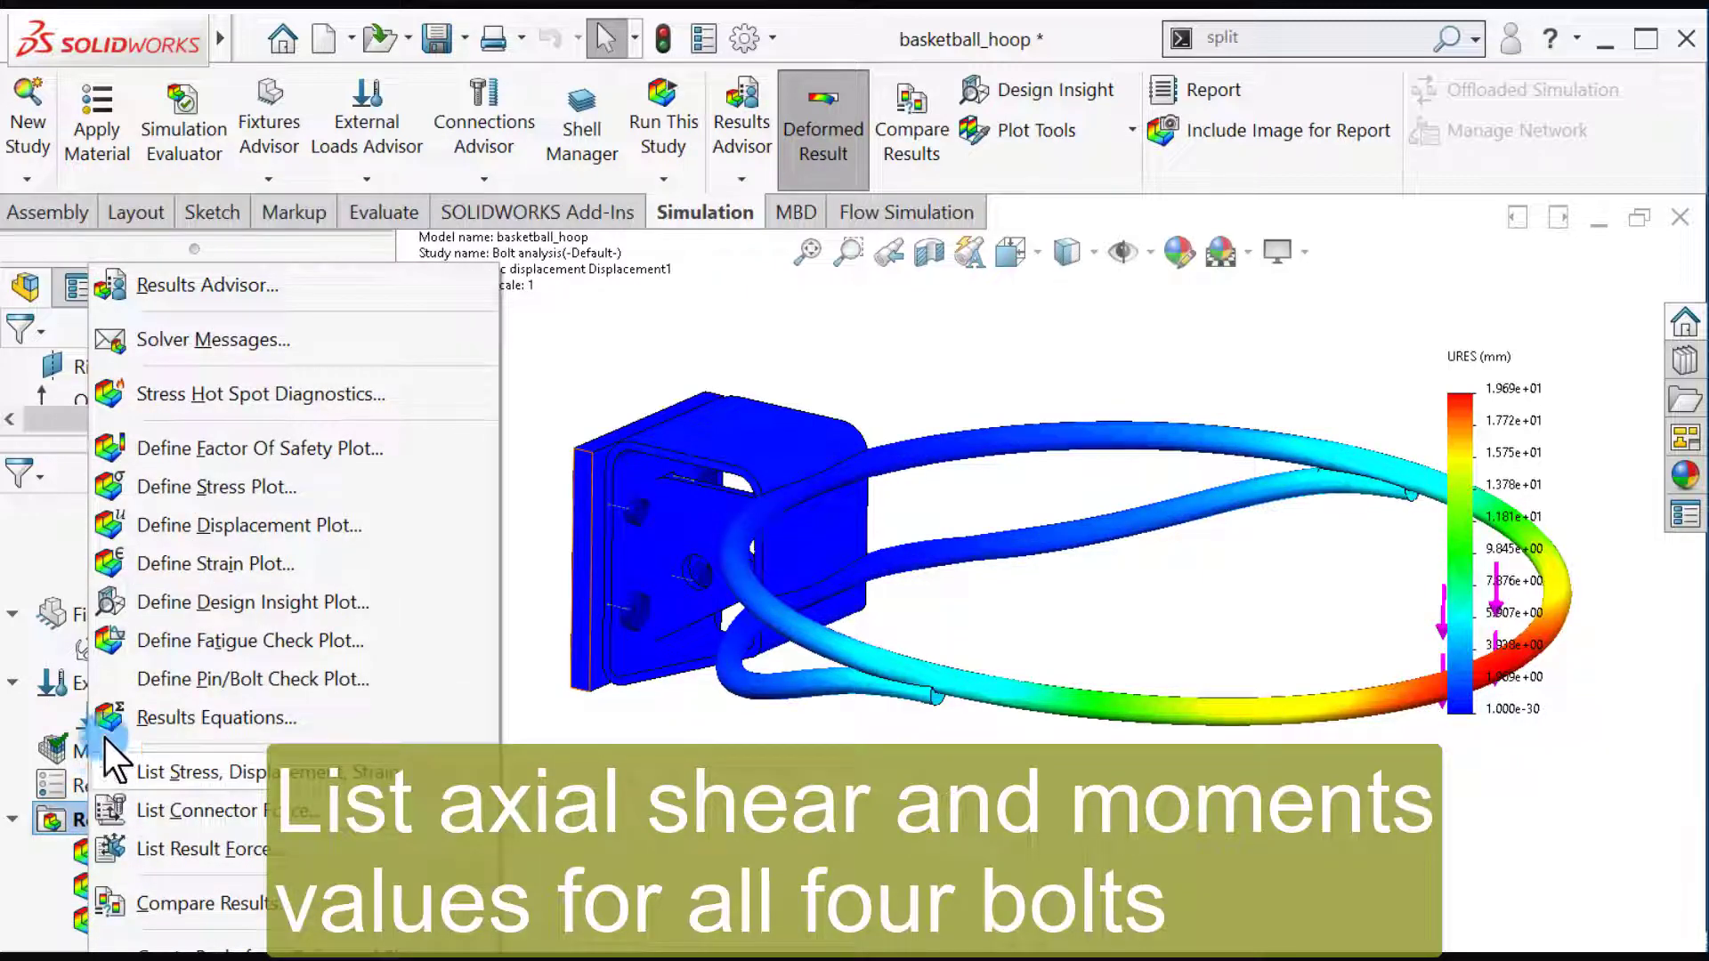
{"action": "left_click", "coordinate": [245, 812]}
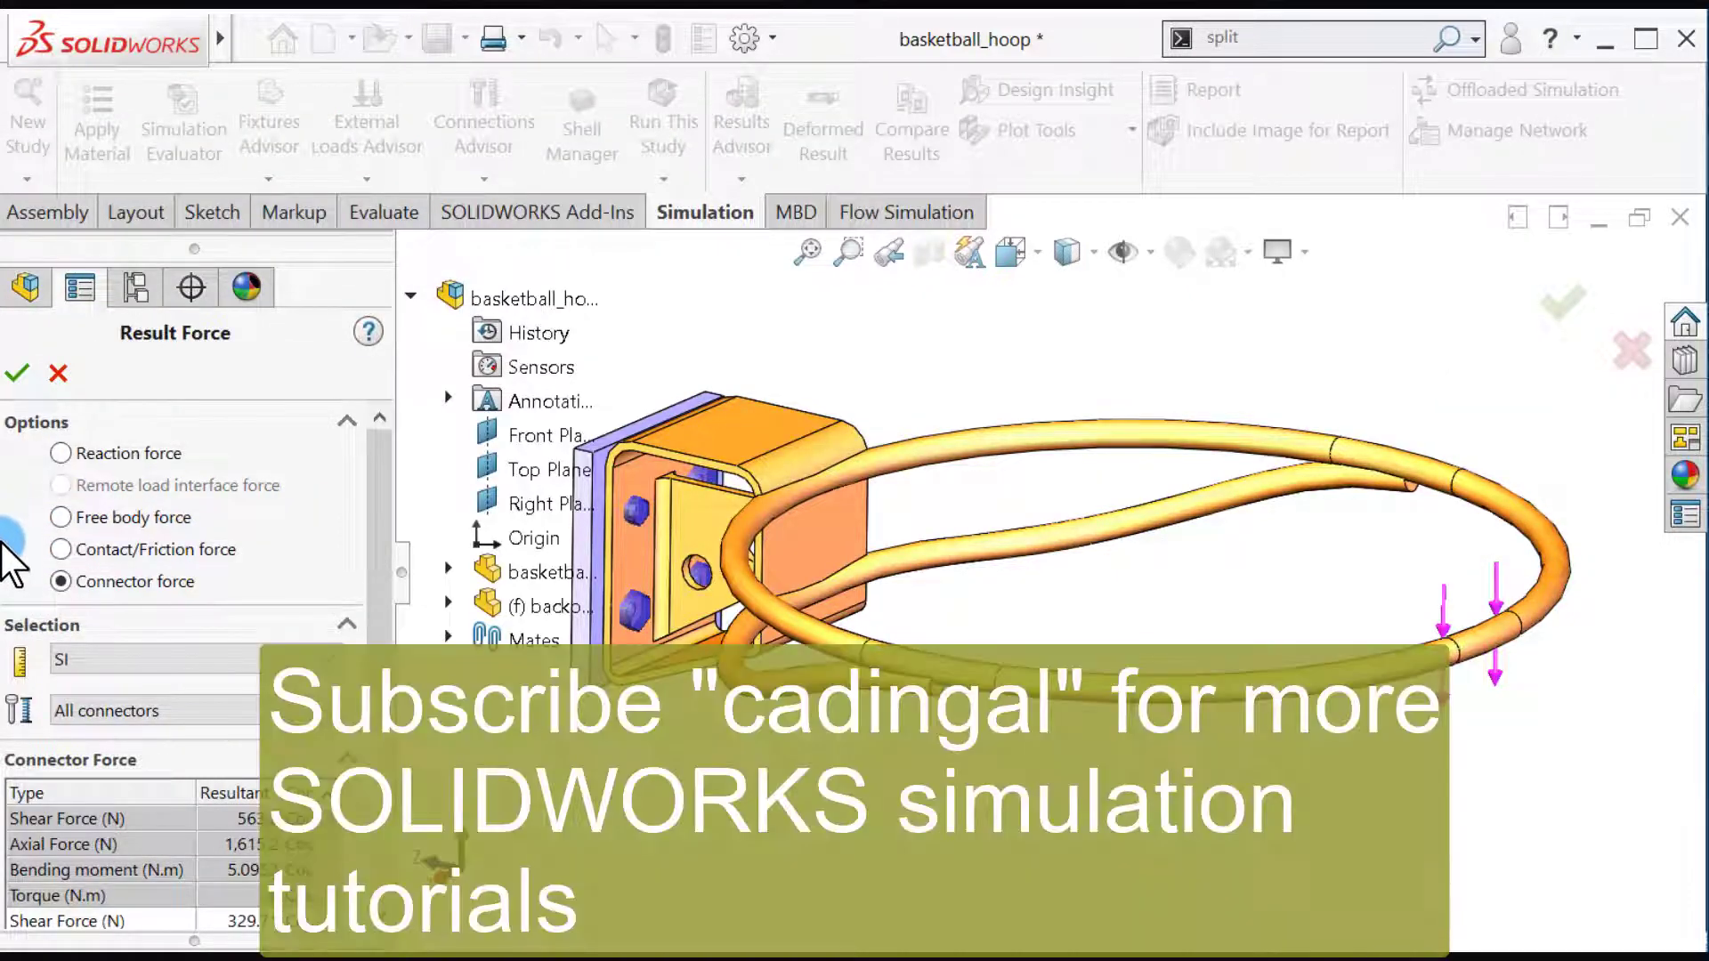
{"action": "left_click", "coordinate": [133, 710]}
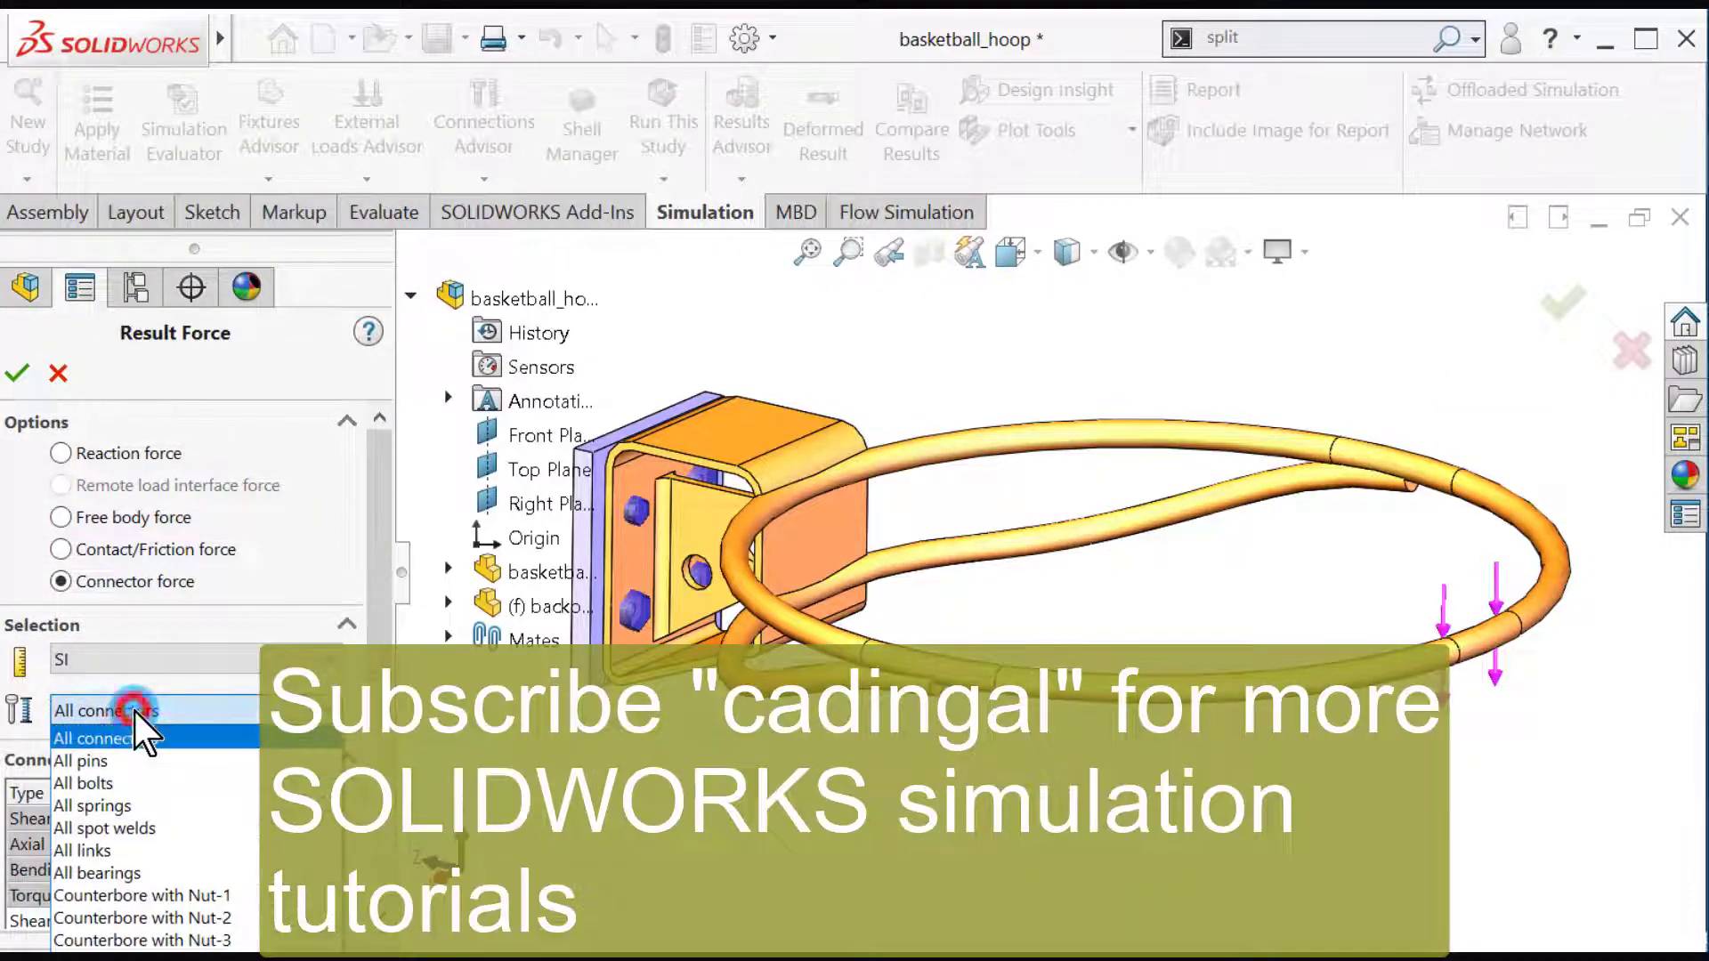
{"action": "left_click", "coordinate": [133, 895]}
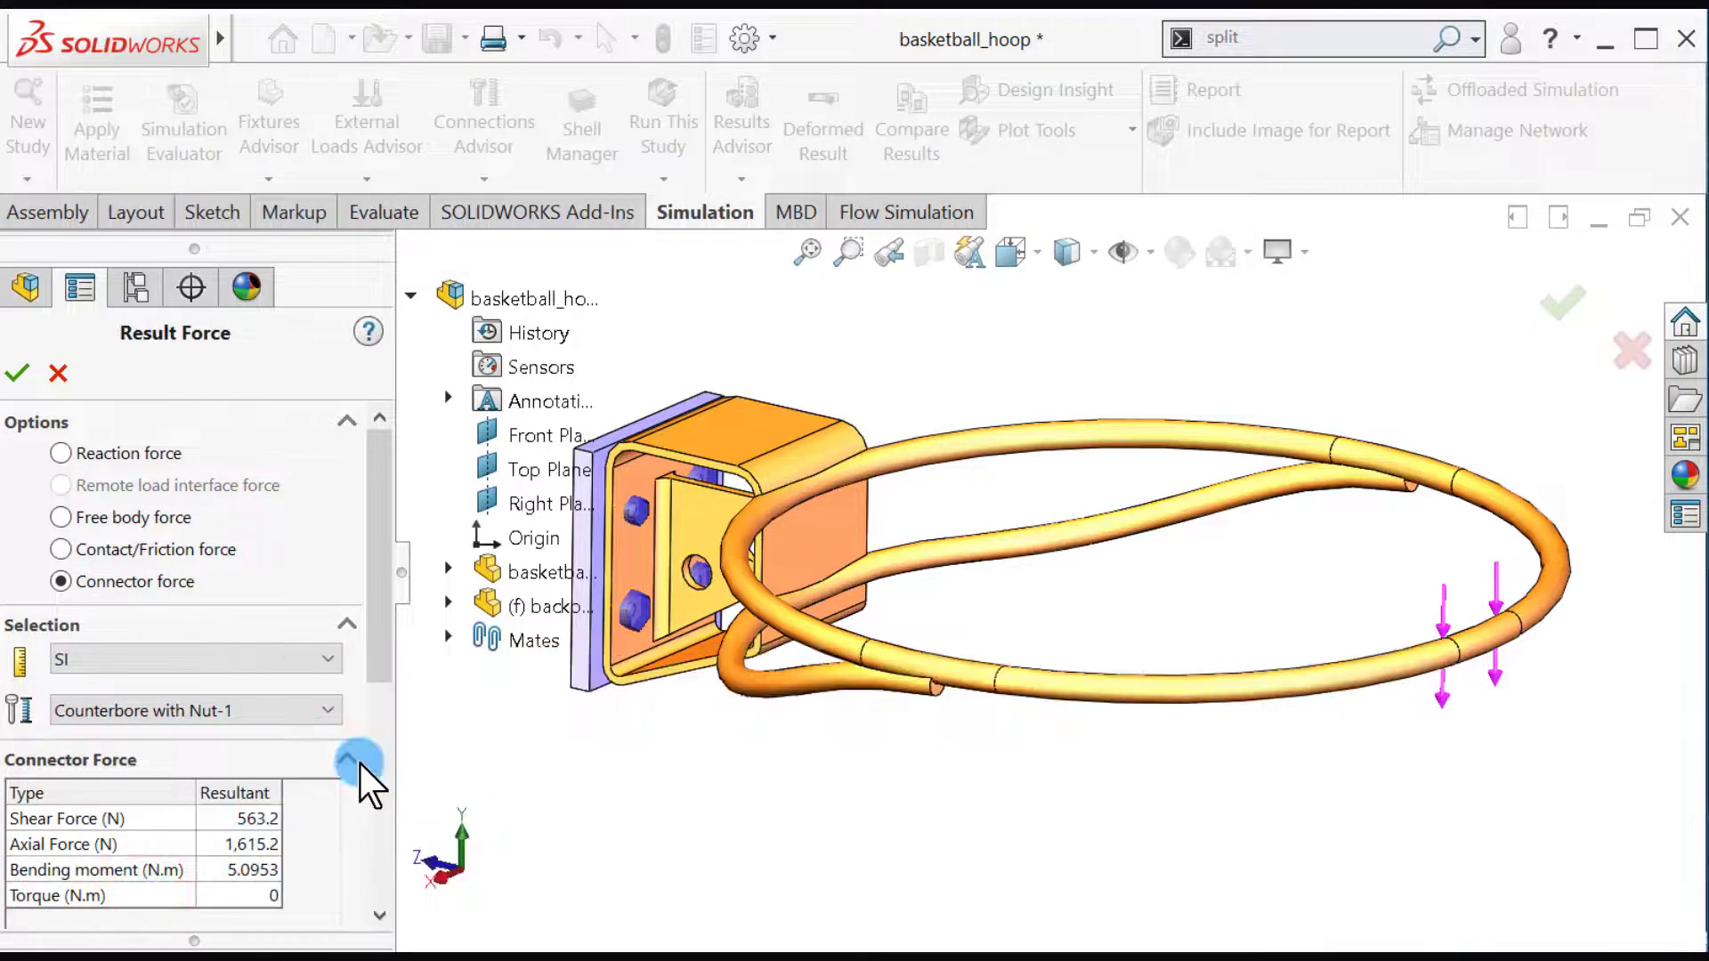
{"action": "left_click", "coordinate": [220, 670]}
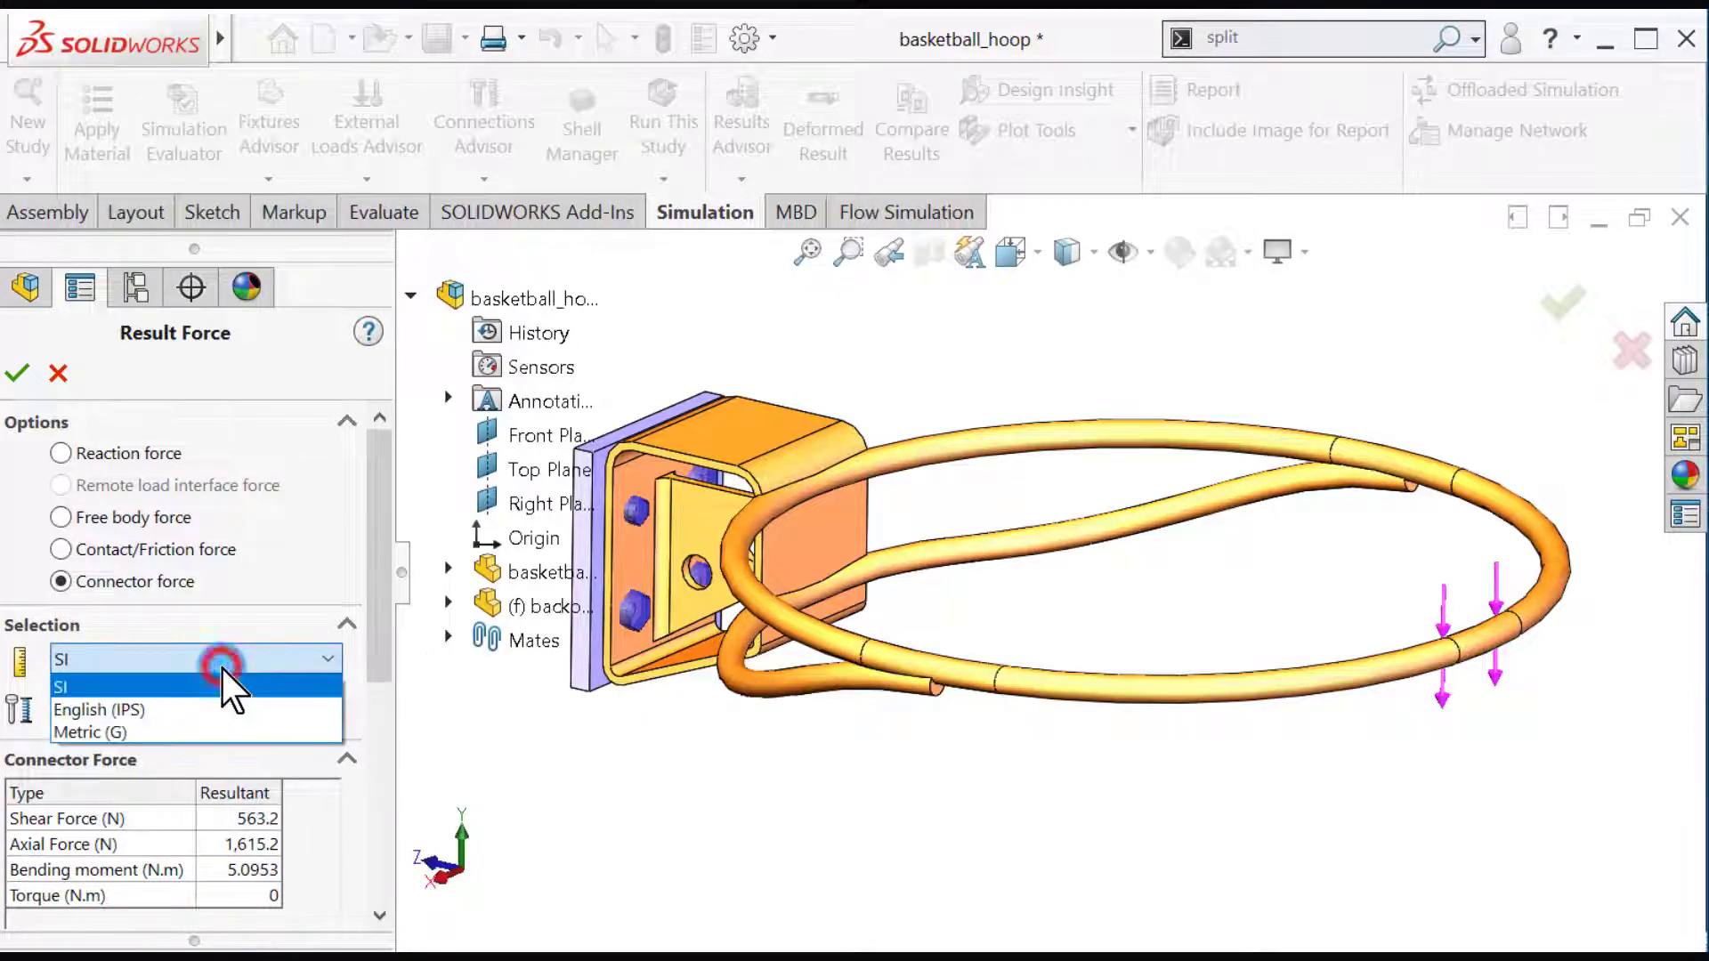
{"action": "left_click", "coordinate": [168, 710]}
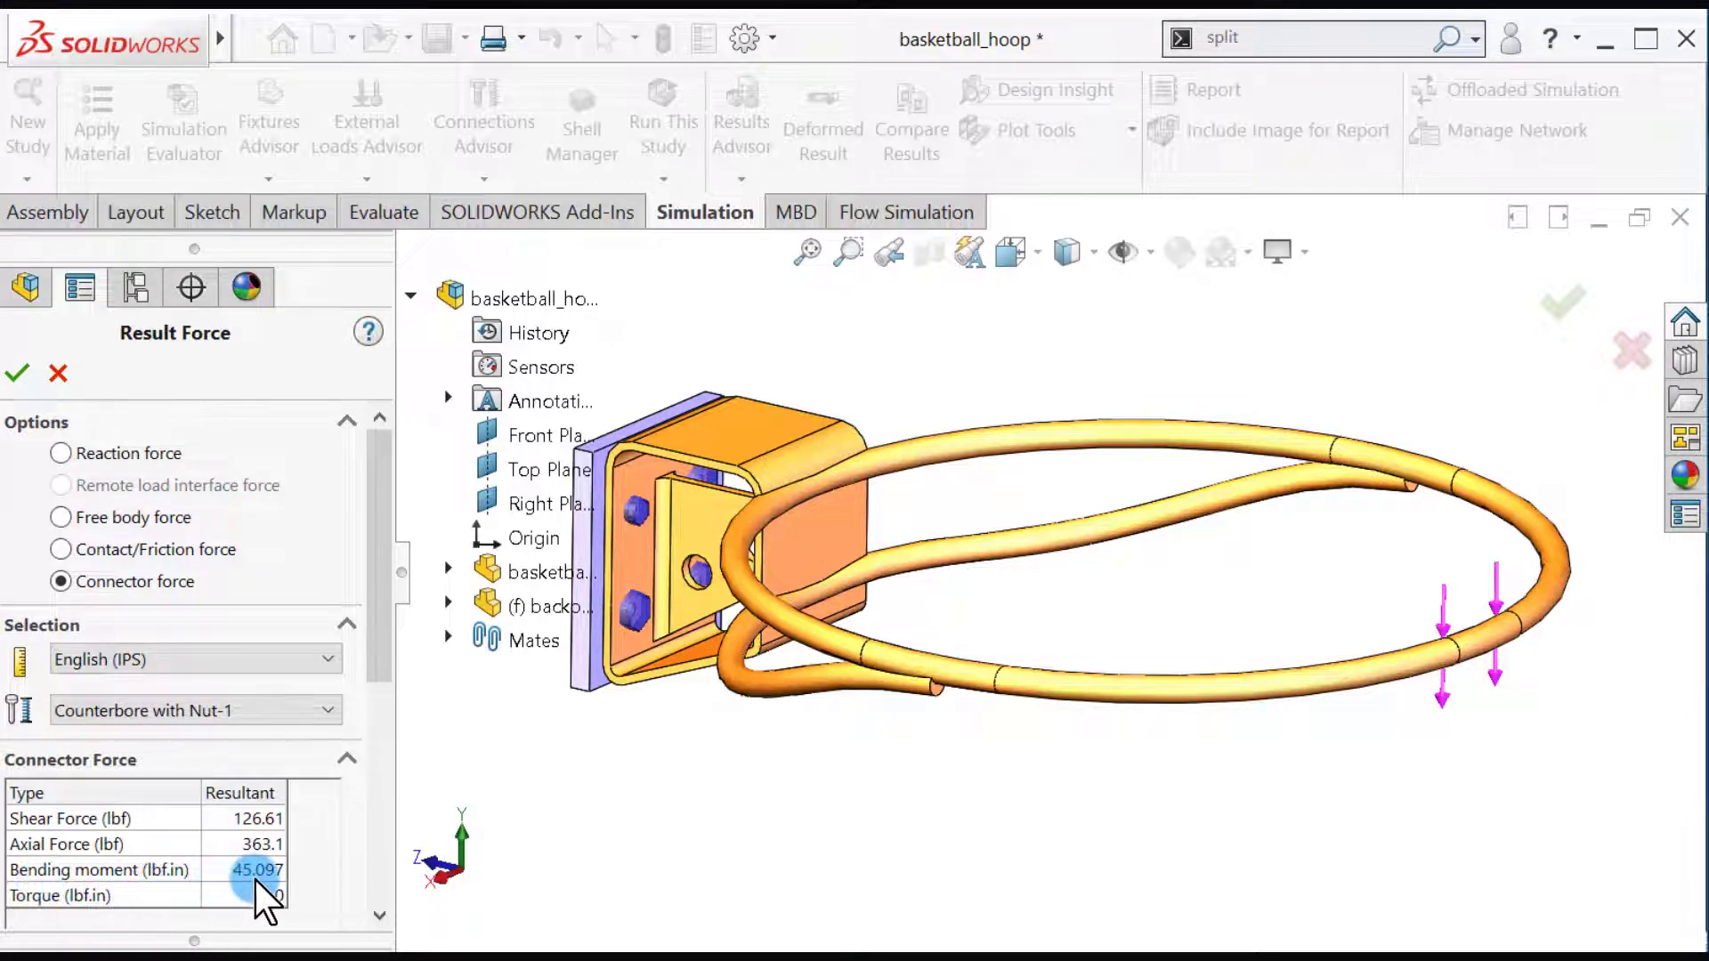
Step: Review the connector forces of the bolts Counterbore with Nut-4 and Counterbore with Nut-2
{"action": "left_click", "coordinate": [252, 726]}
{"action": "left_click", "coordinate": [219, 941]}
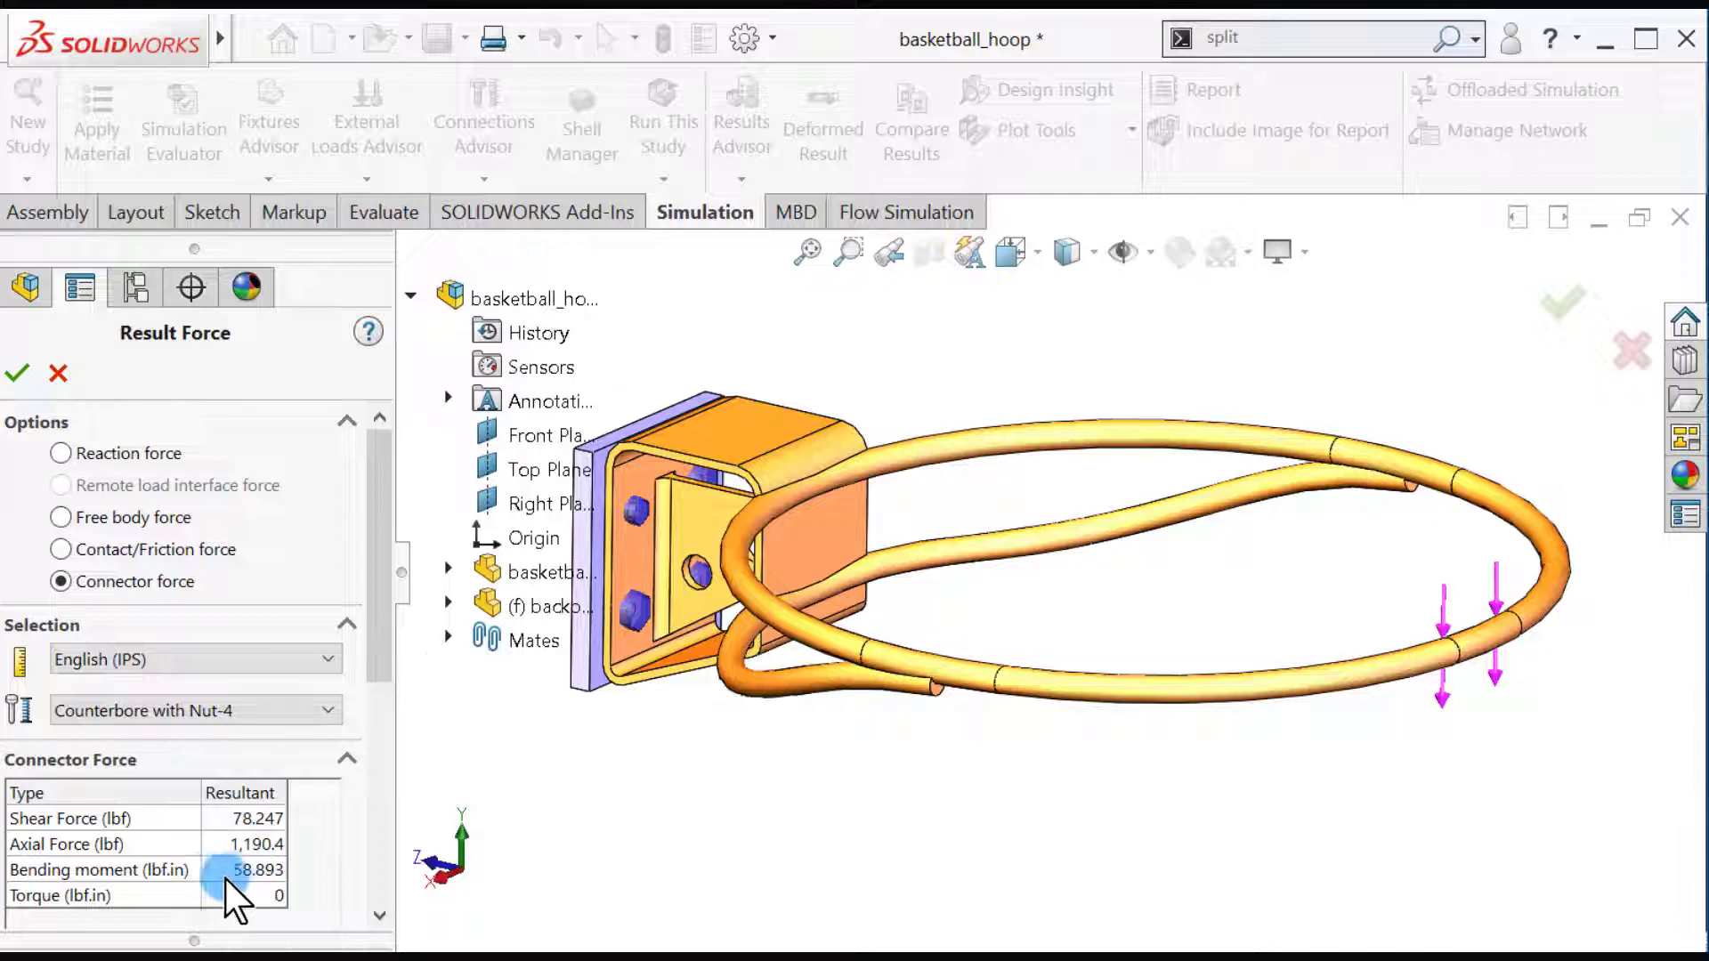
{"action": "left_click", "coordinate": [223, 710]}
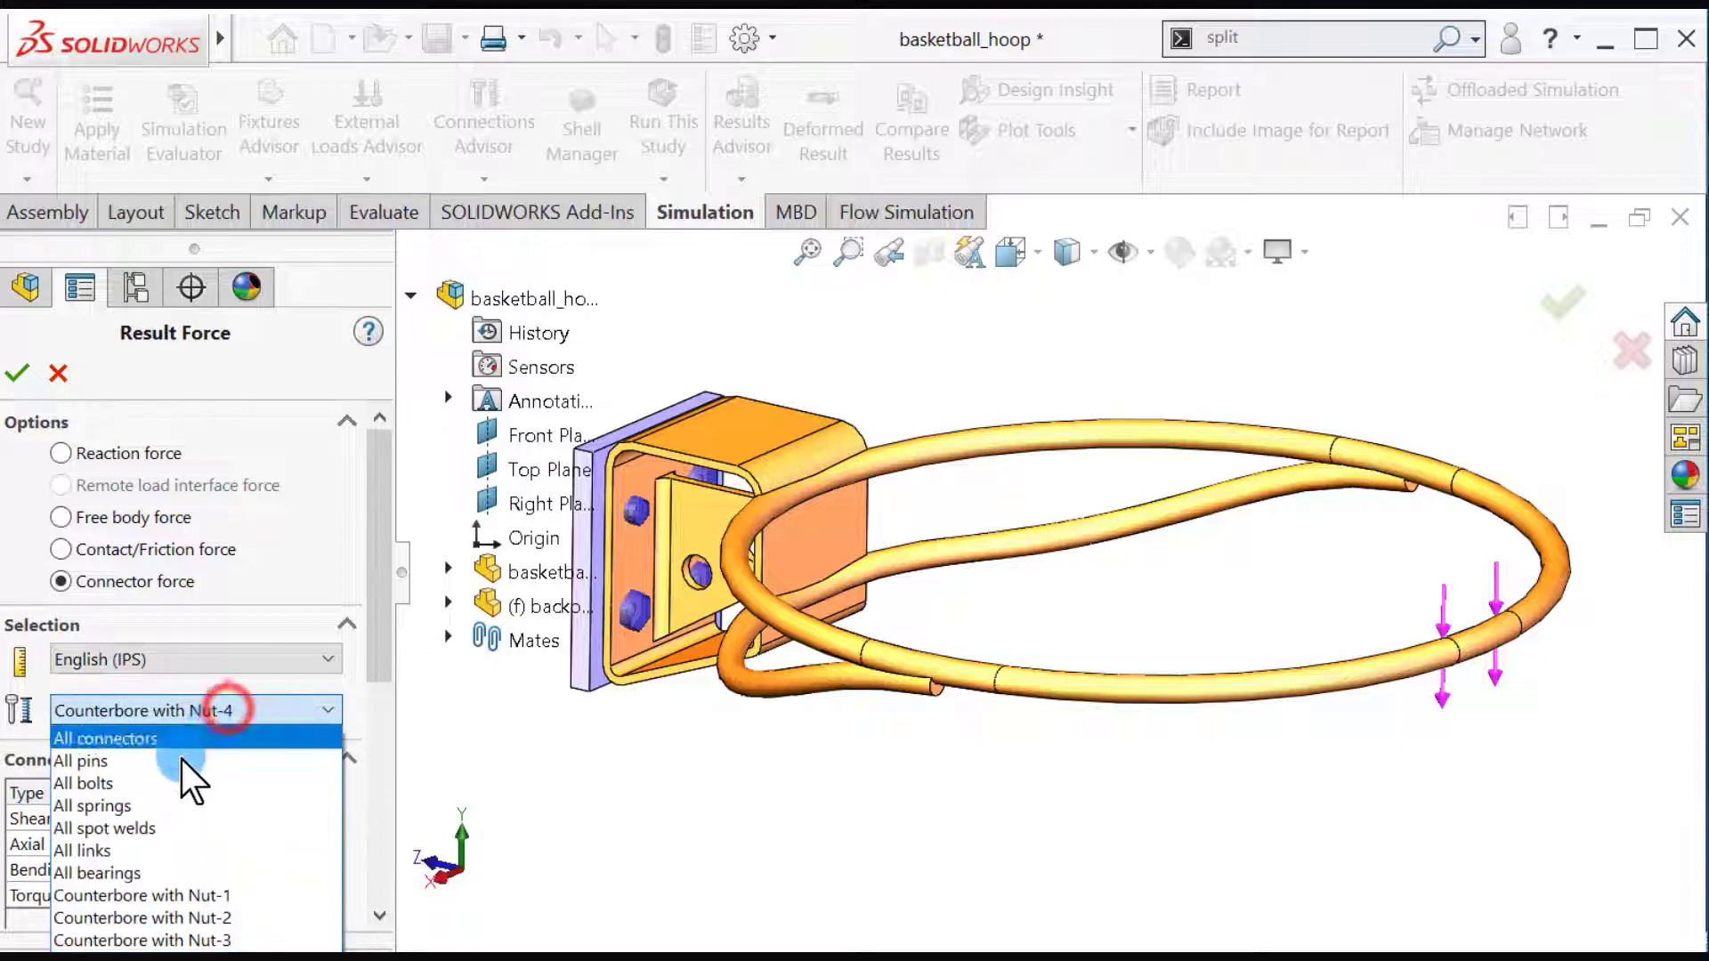
{"action": "left_click", "coordinate": [169, 915]}
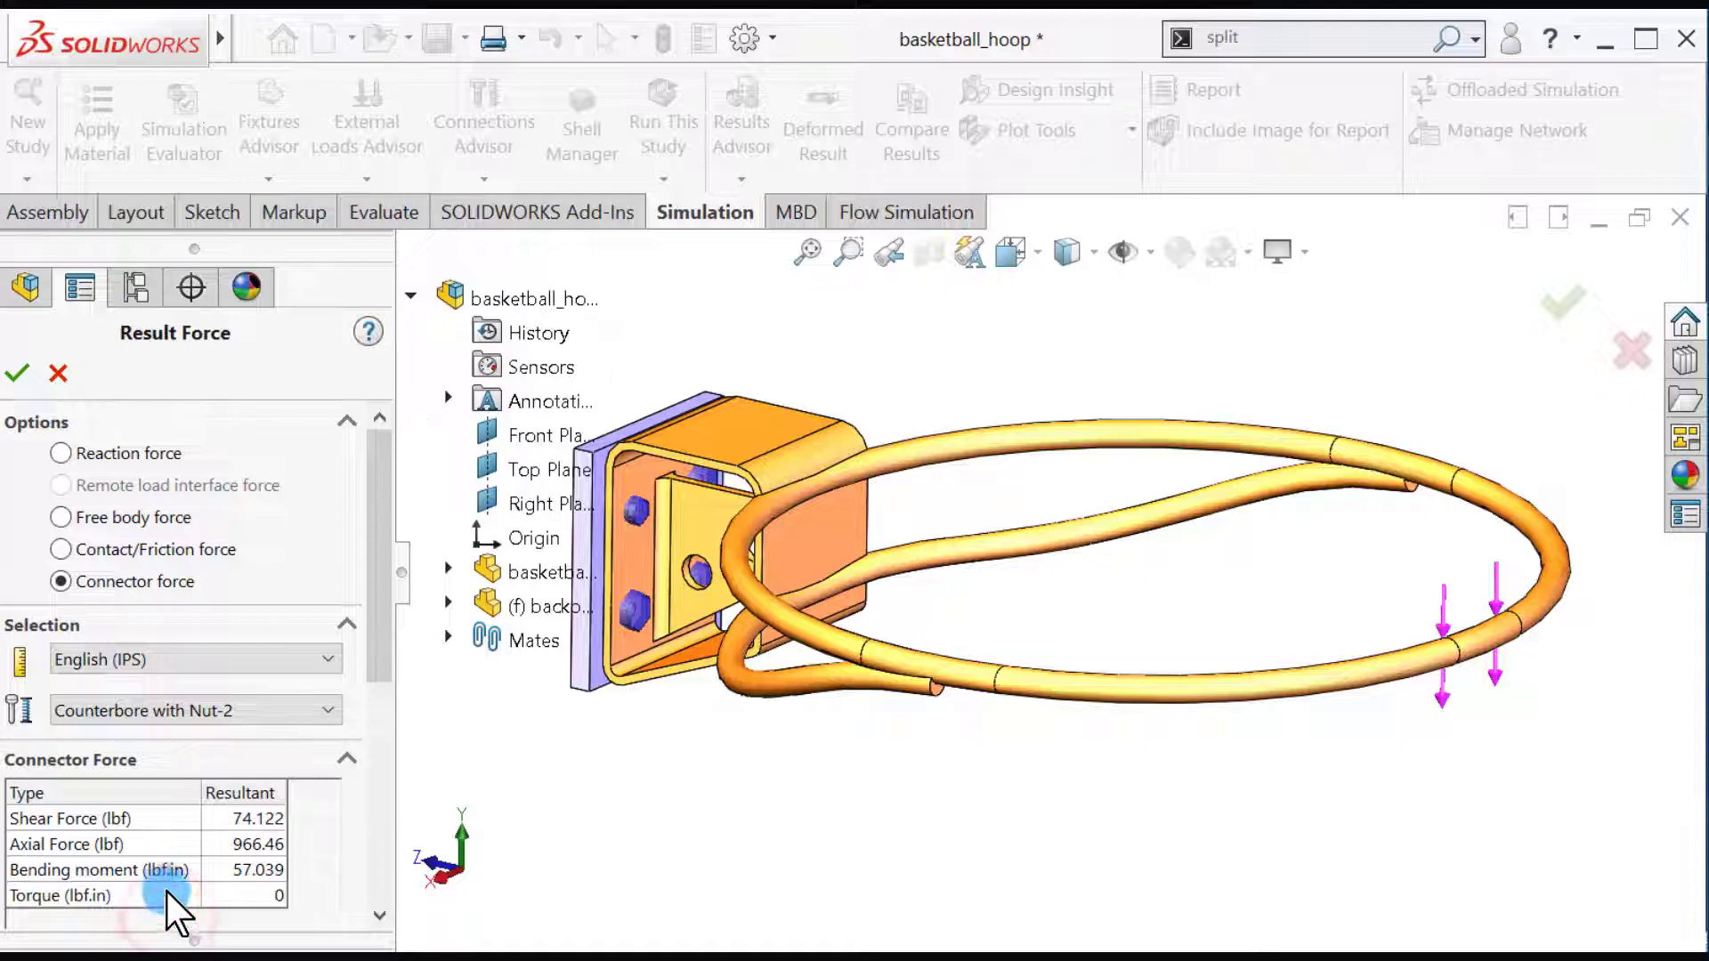